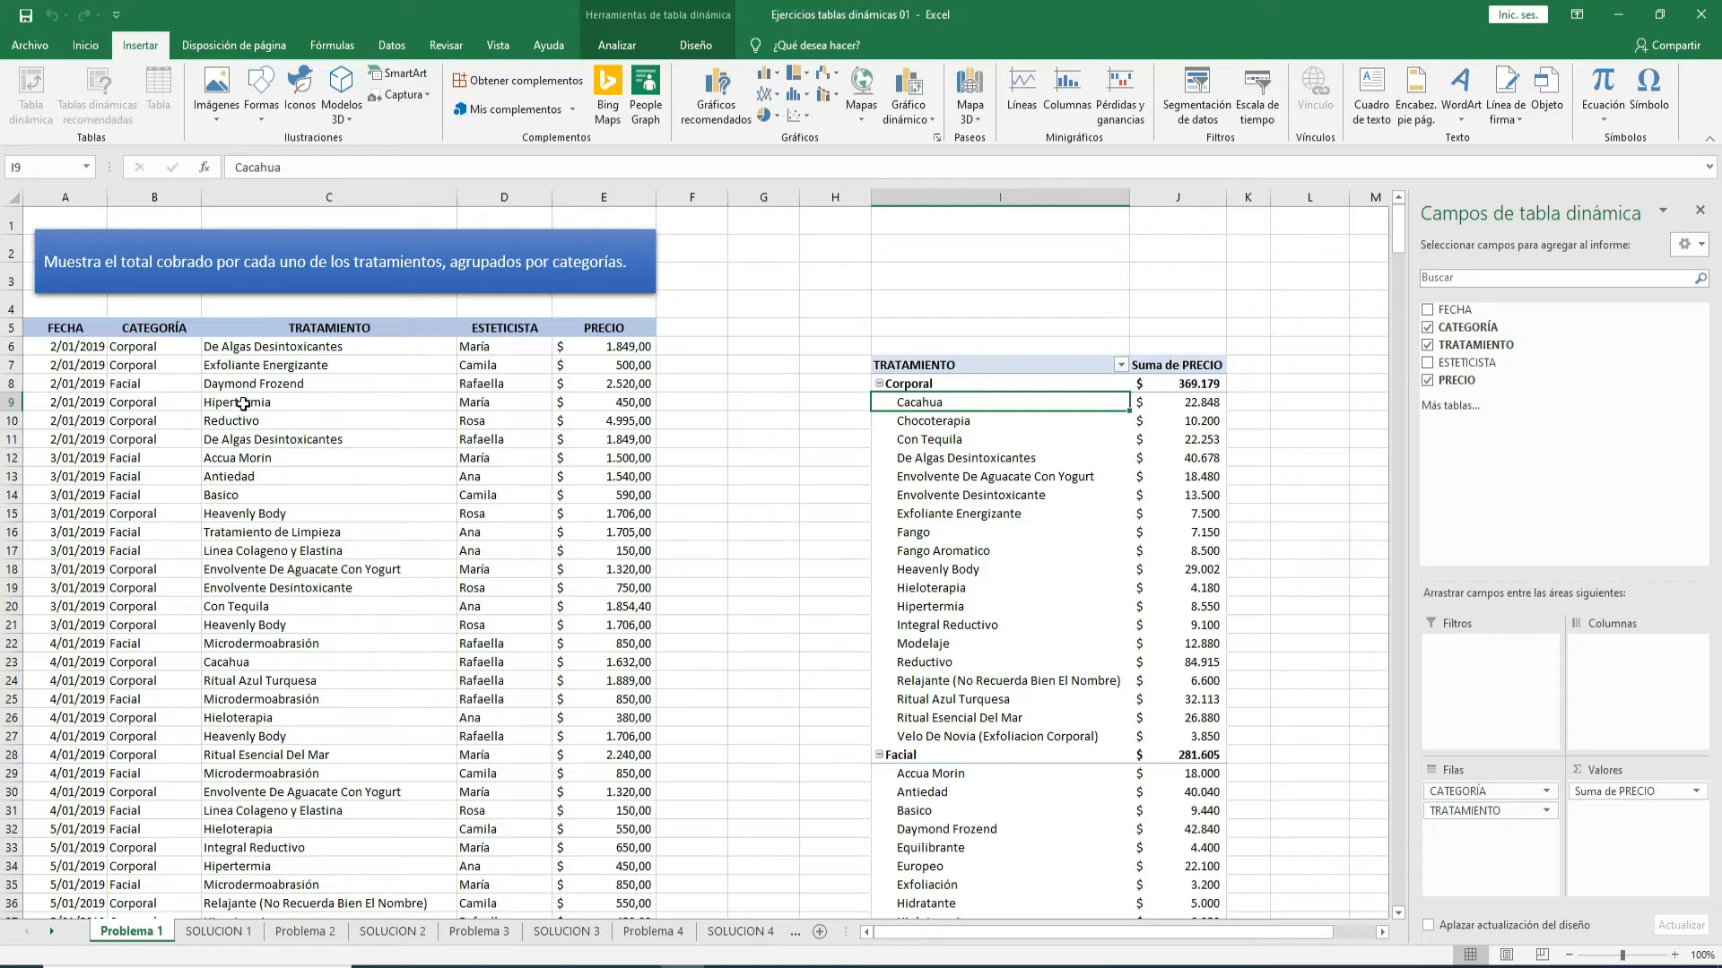
left_click(200, 935)
left_click(955, 588)
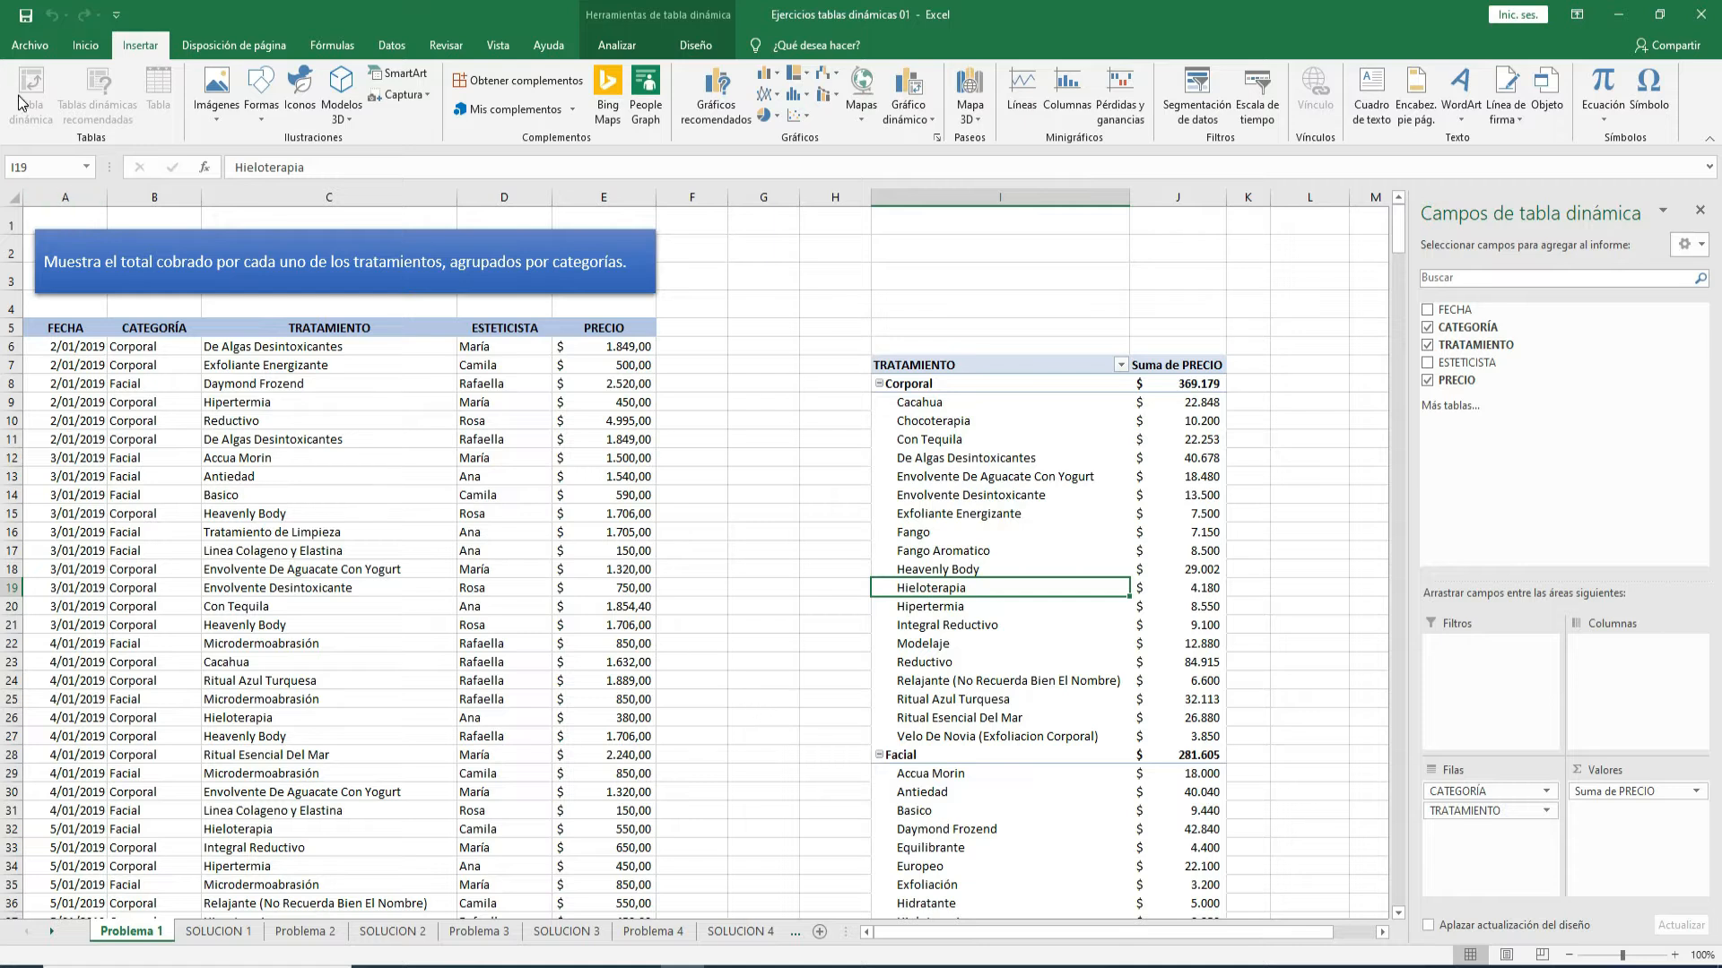
left_click_drag(54, 328, 554, 750)
scroll(554, 721, "up", 2)
left_click(110, 472)
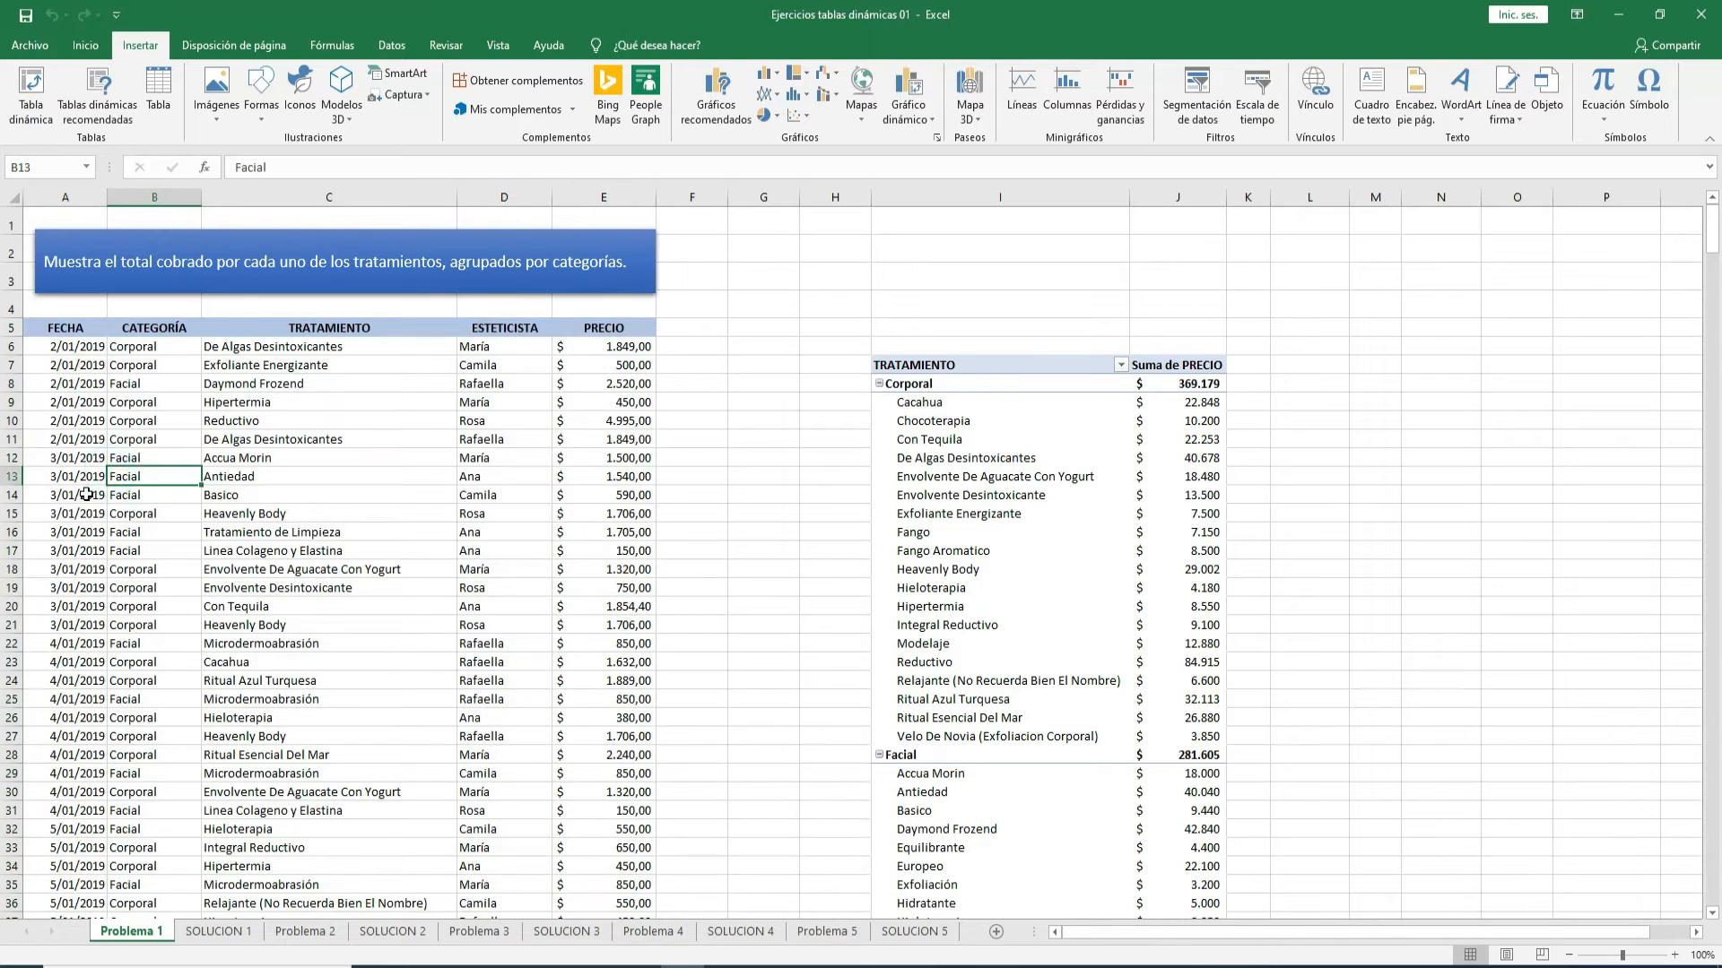
left_click(1026, 532)
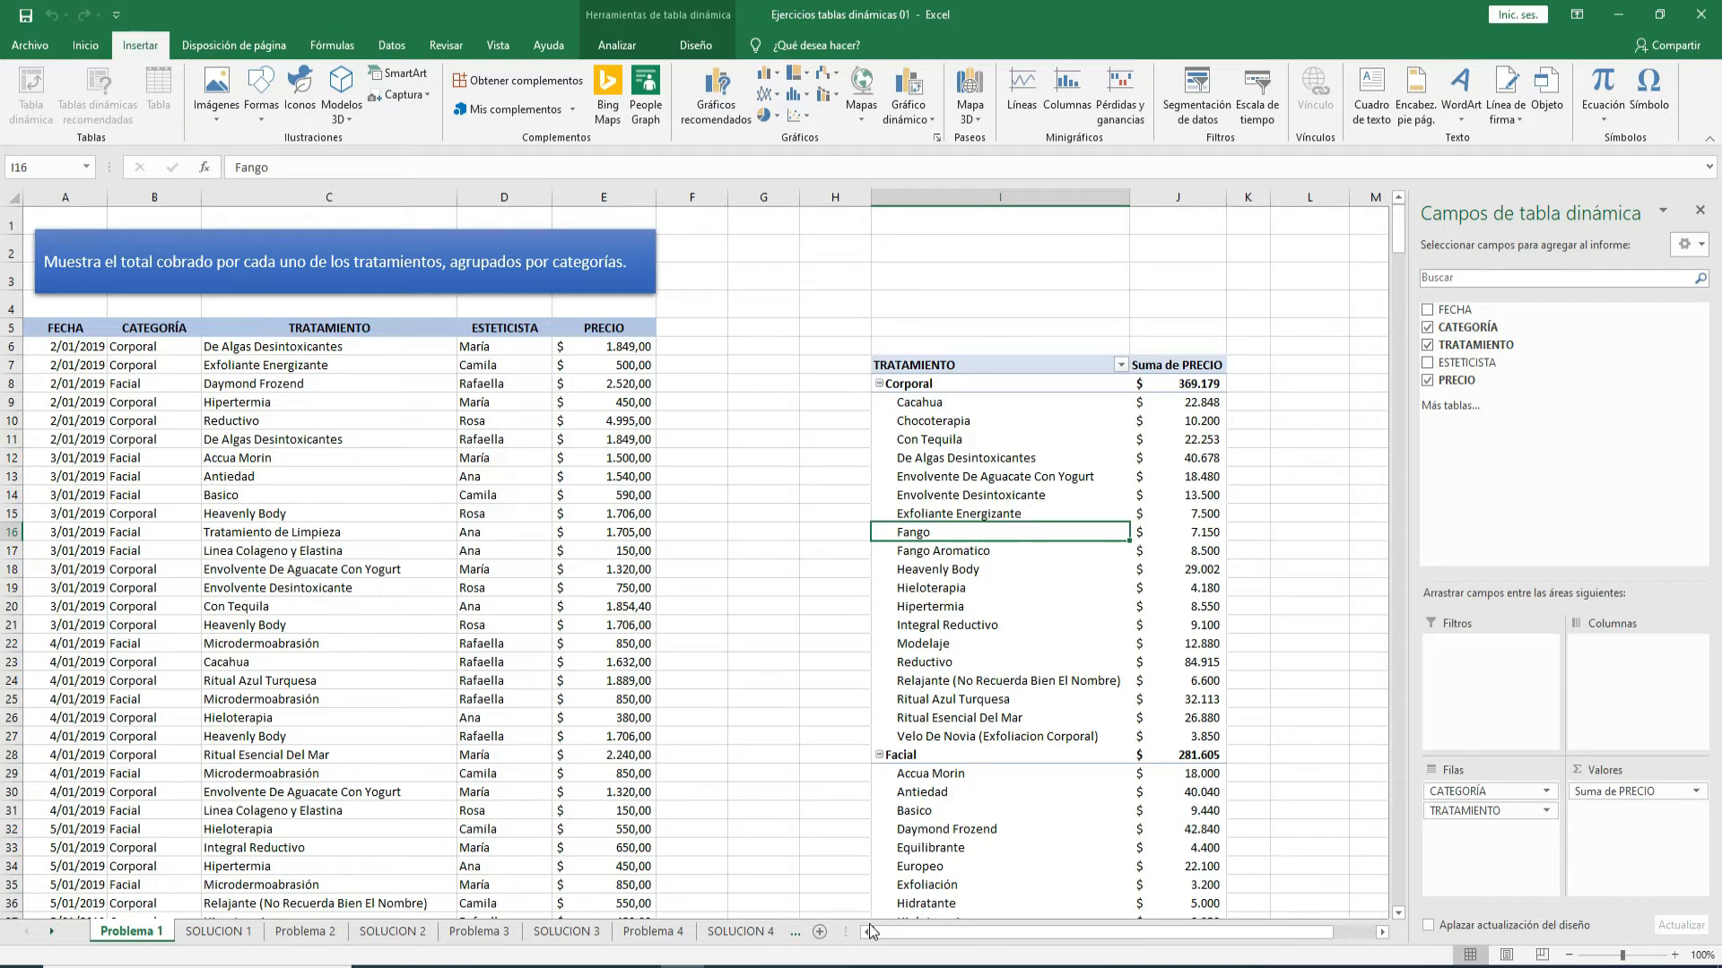
left_click(946, 588)
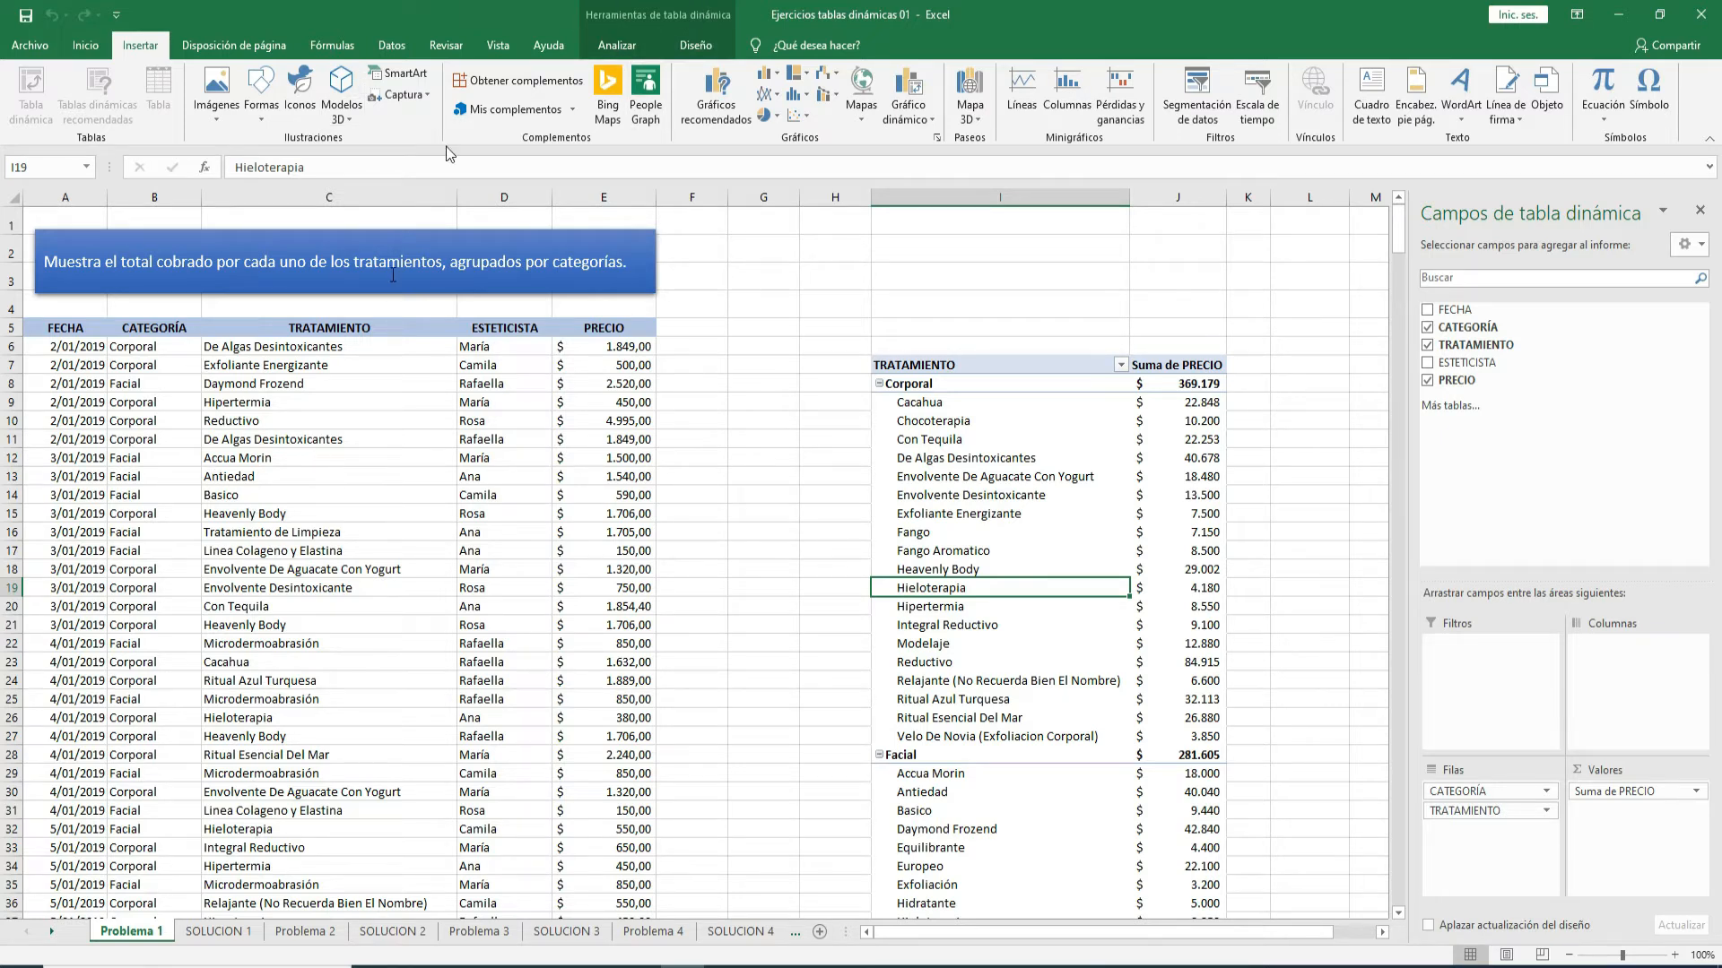
- Start inserting a pivot chart from the treatment pivot table and move the chart dialog off the data list
left_click(619, 47)
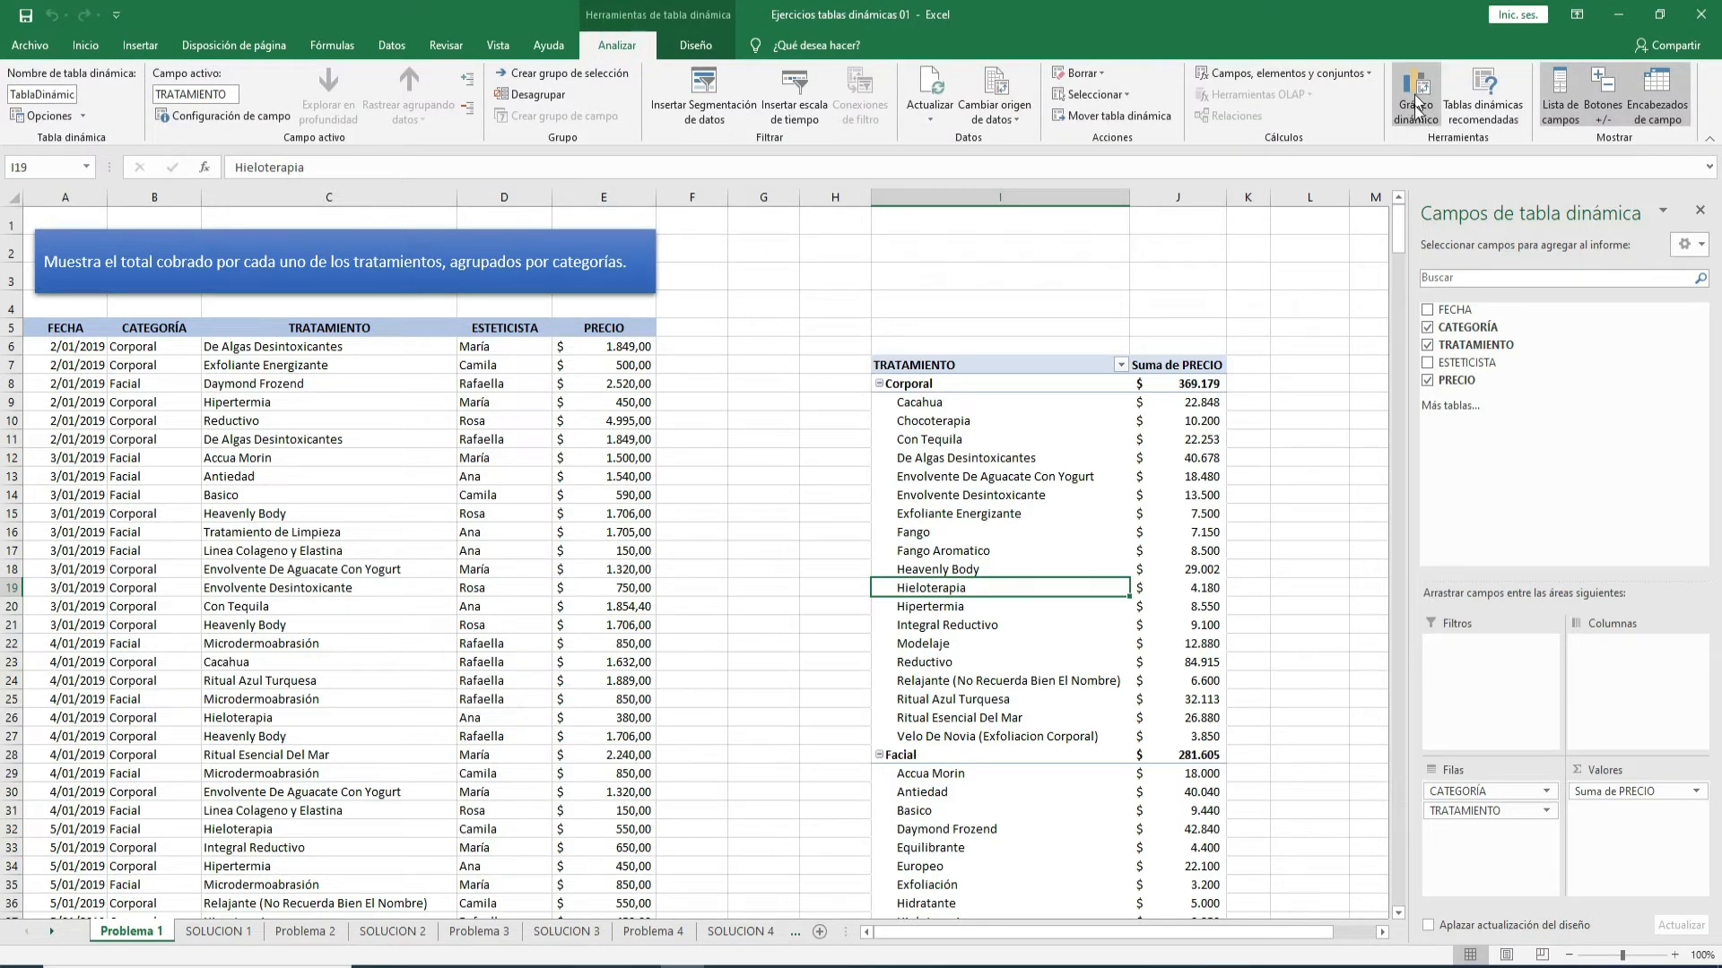
left_click(839, 623)
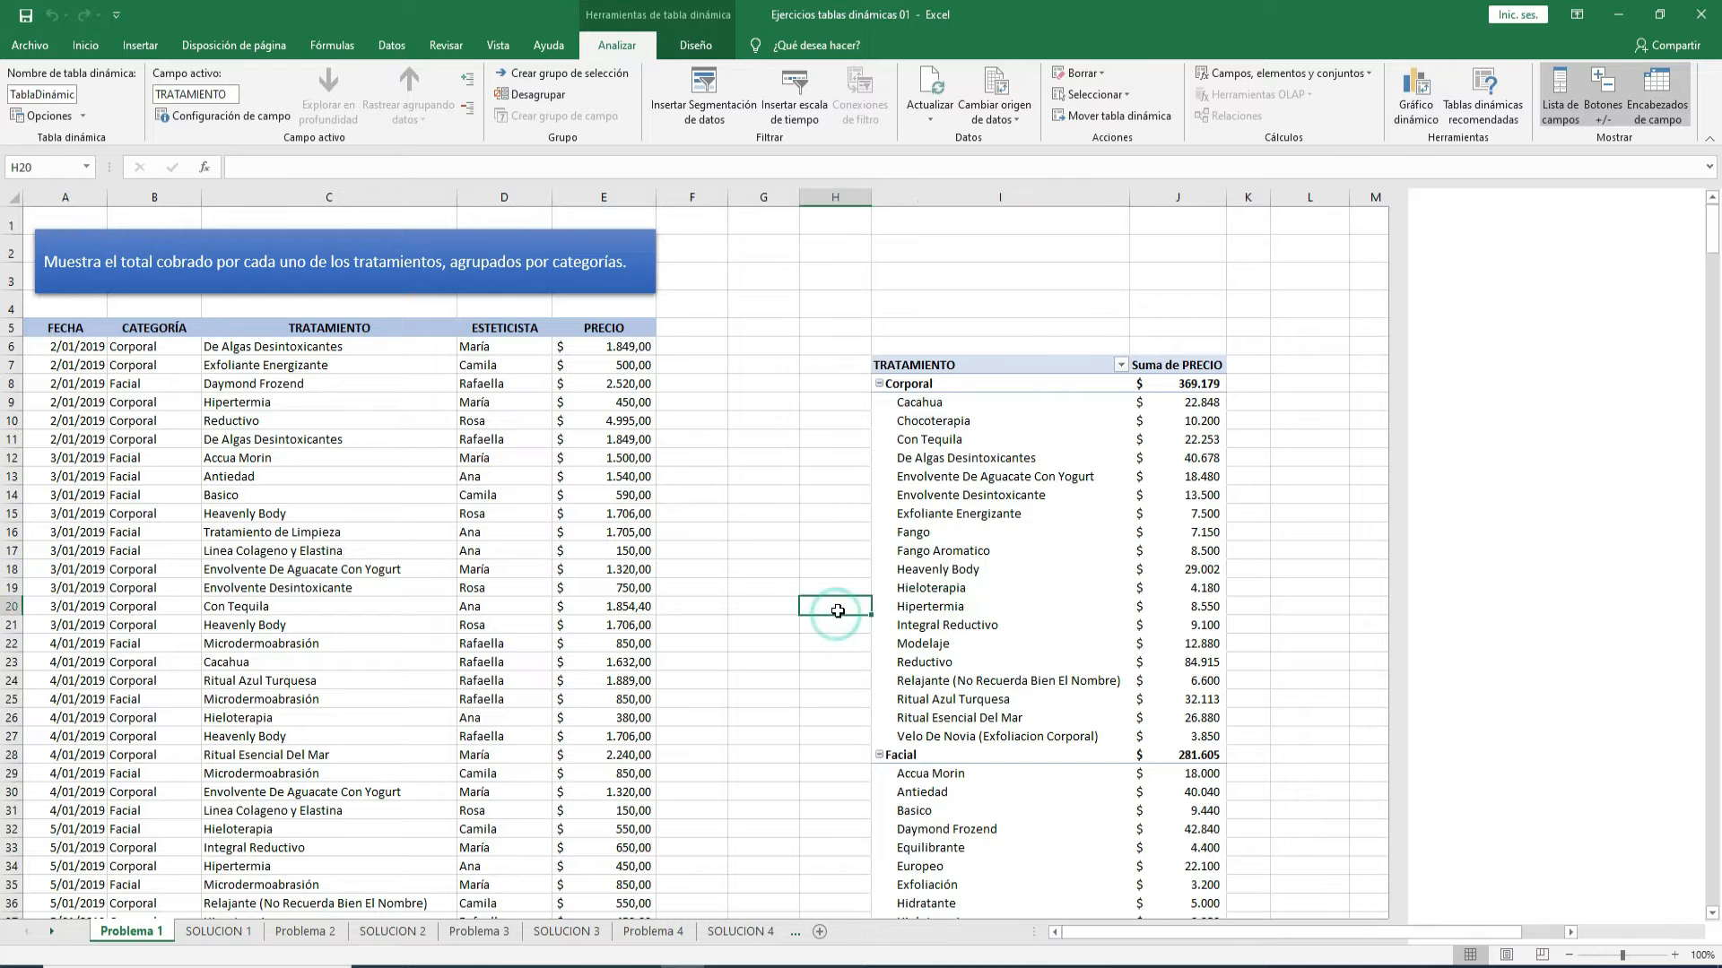
left_click(1004, 627)
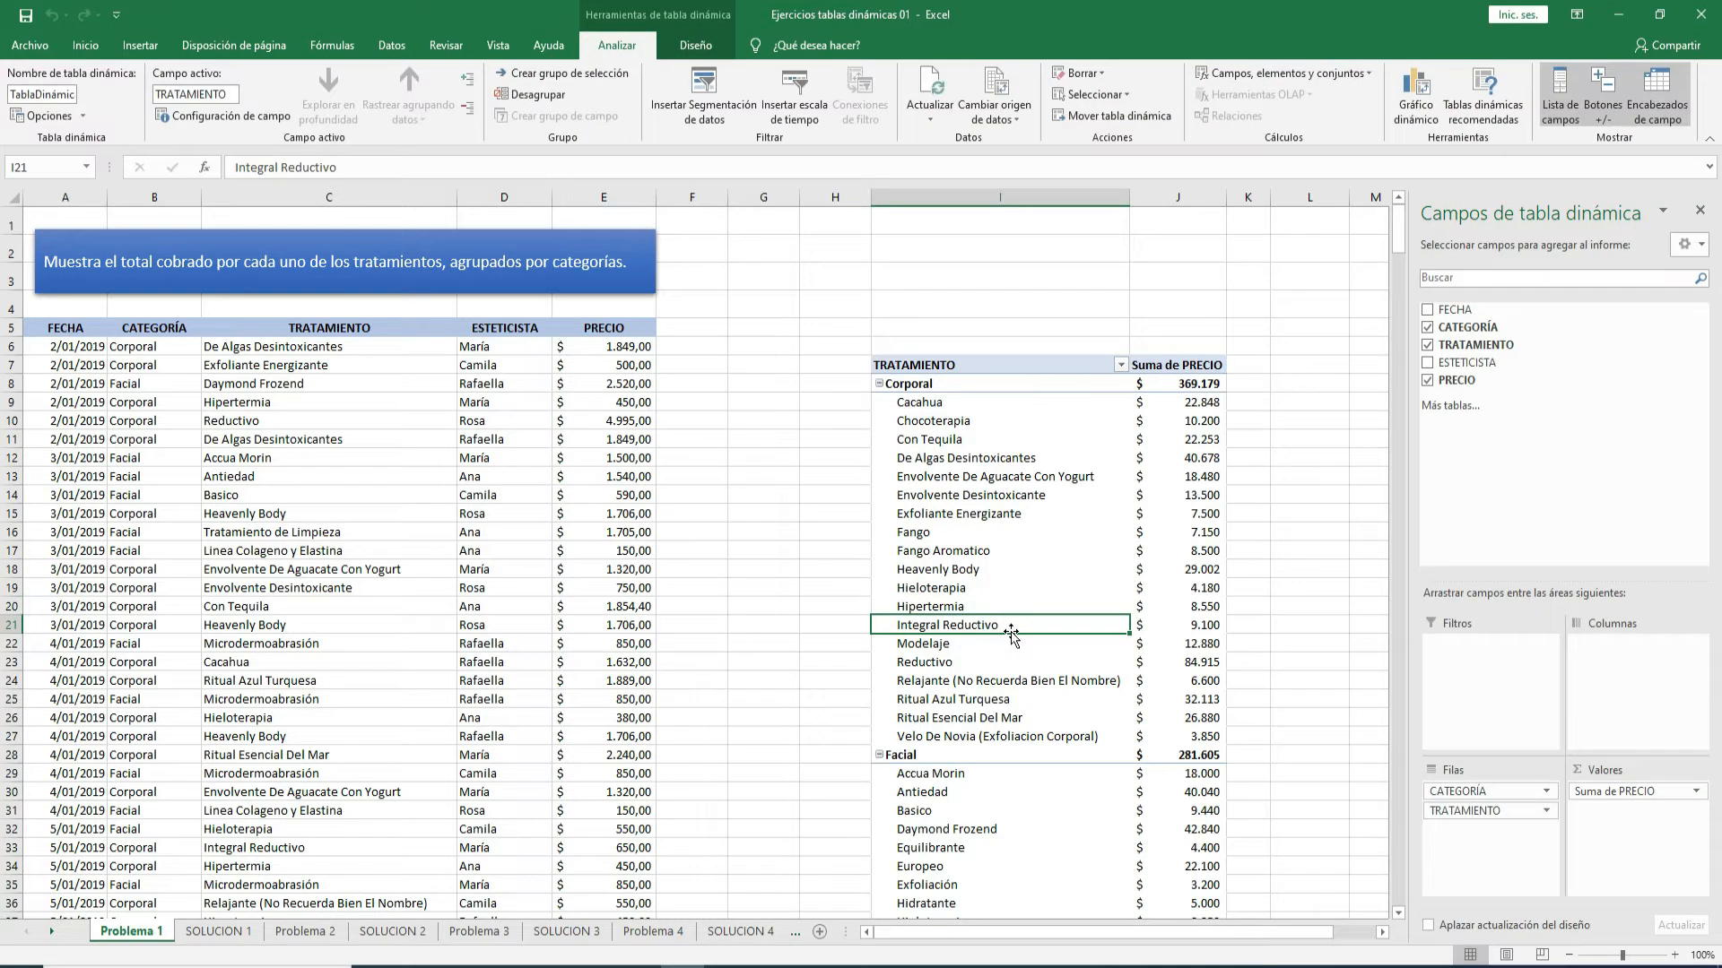
left_click(785, 599)
left_click(982, 599)
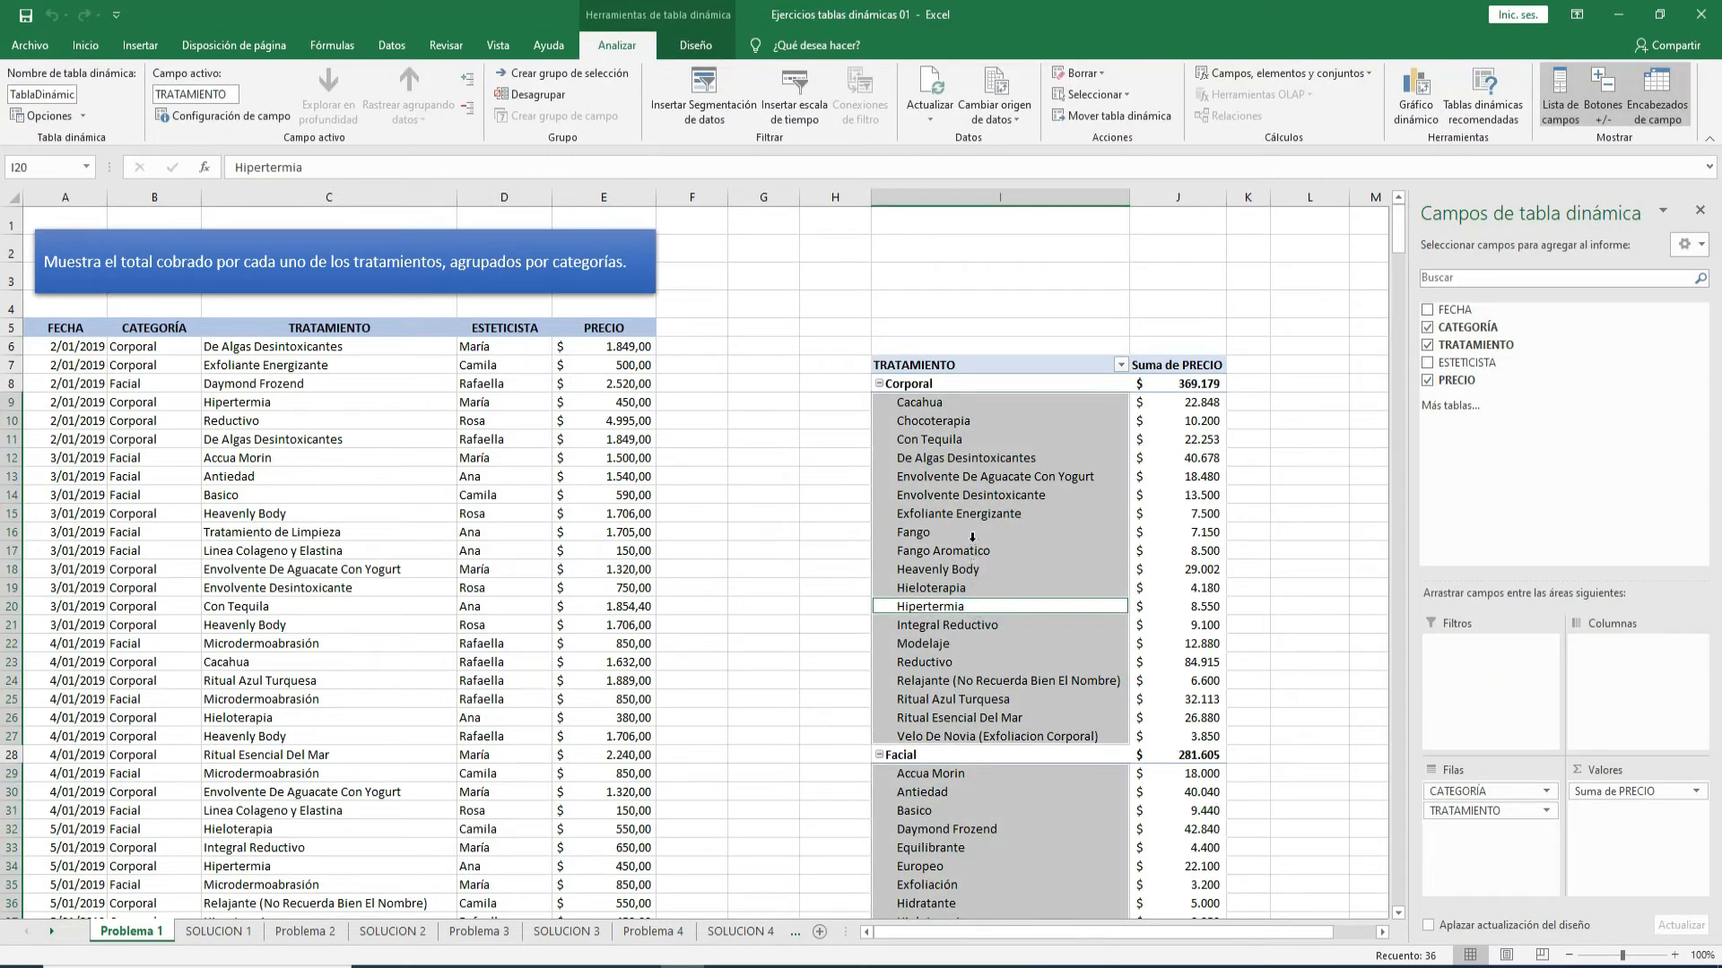
left_click(972, 543)
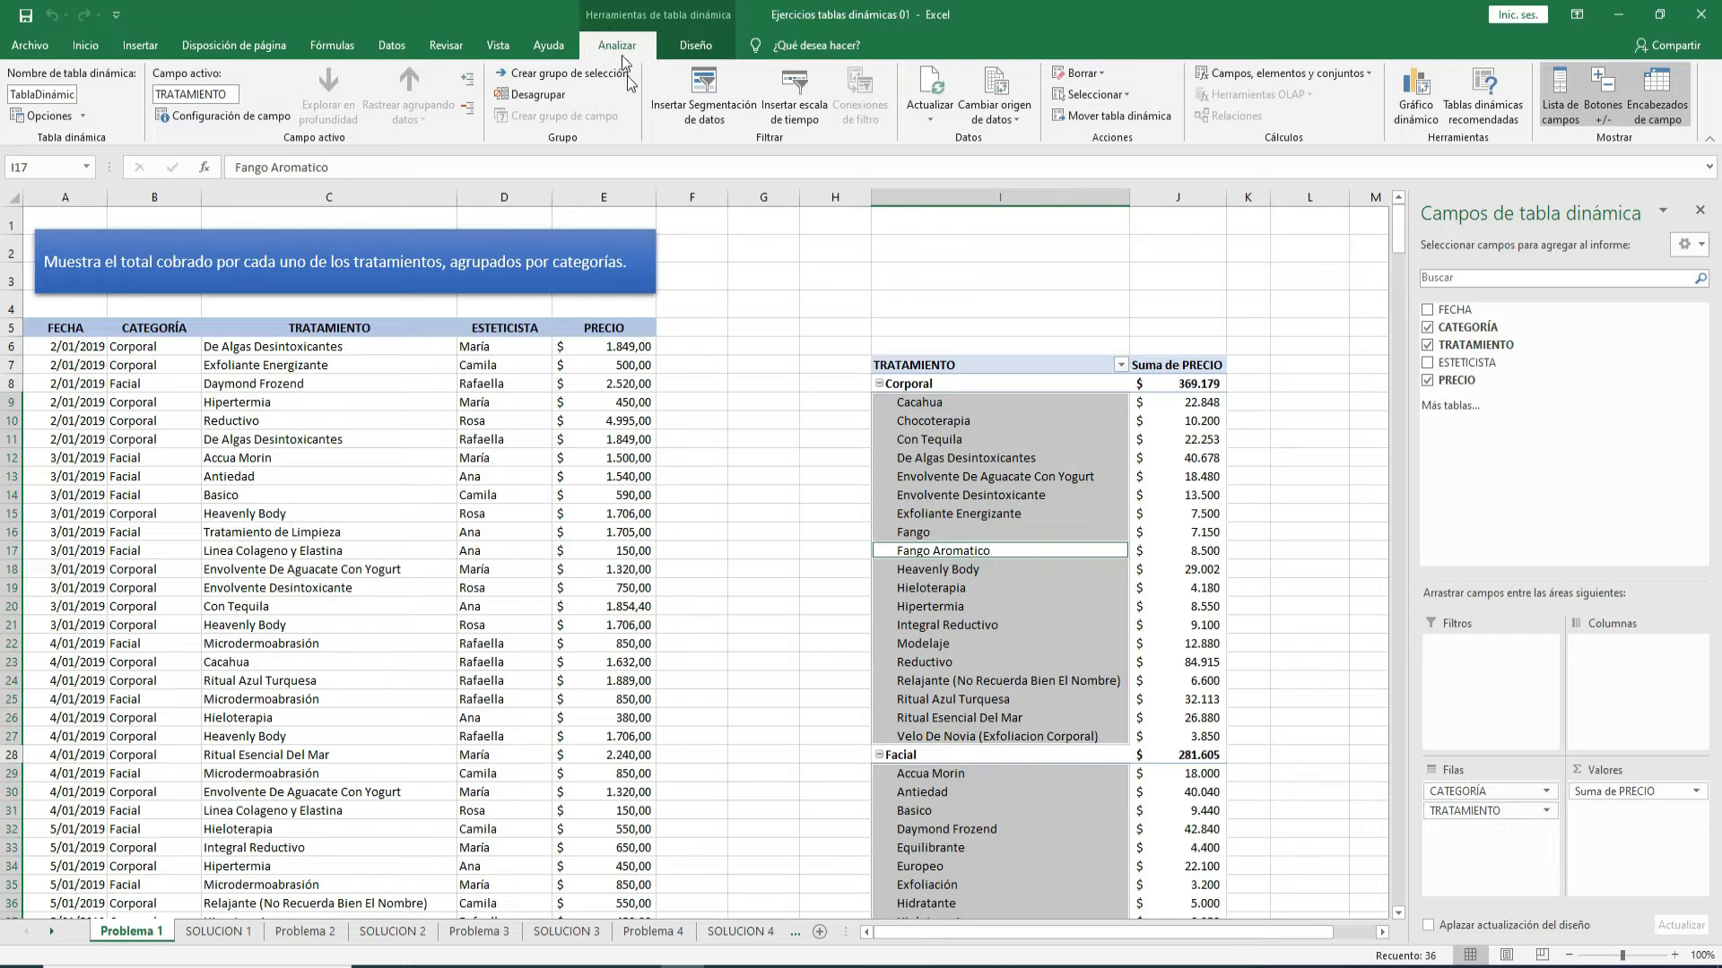
left_click(1410, 112)
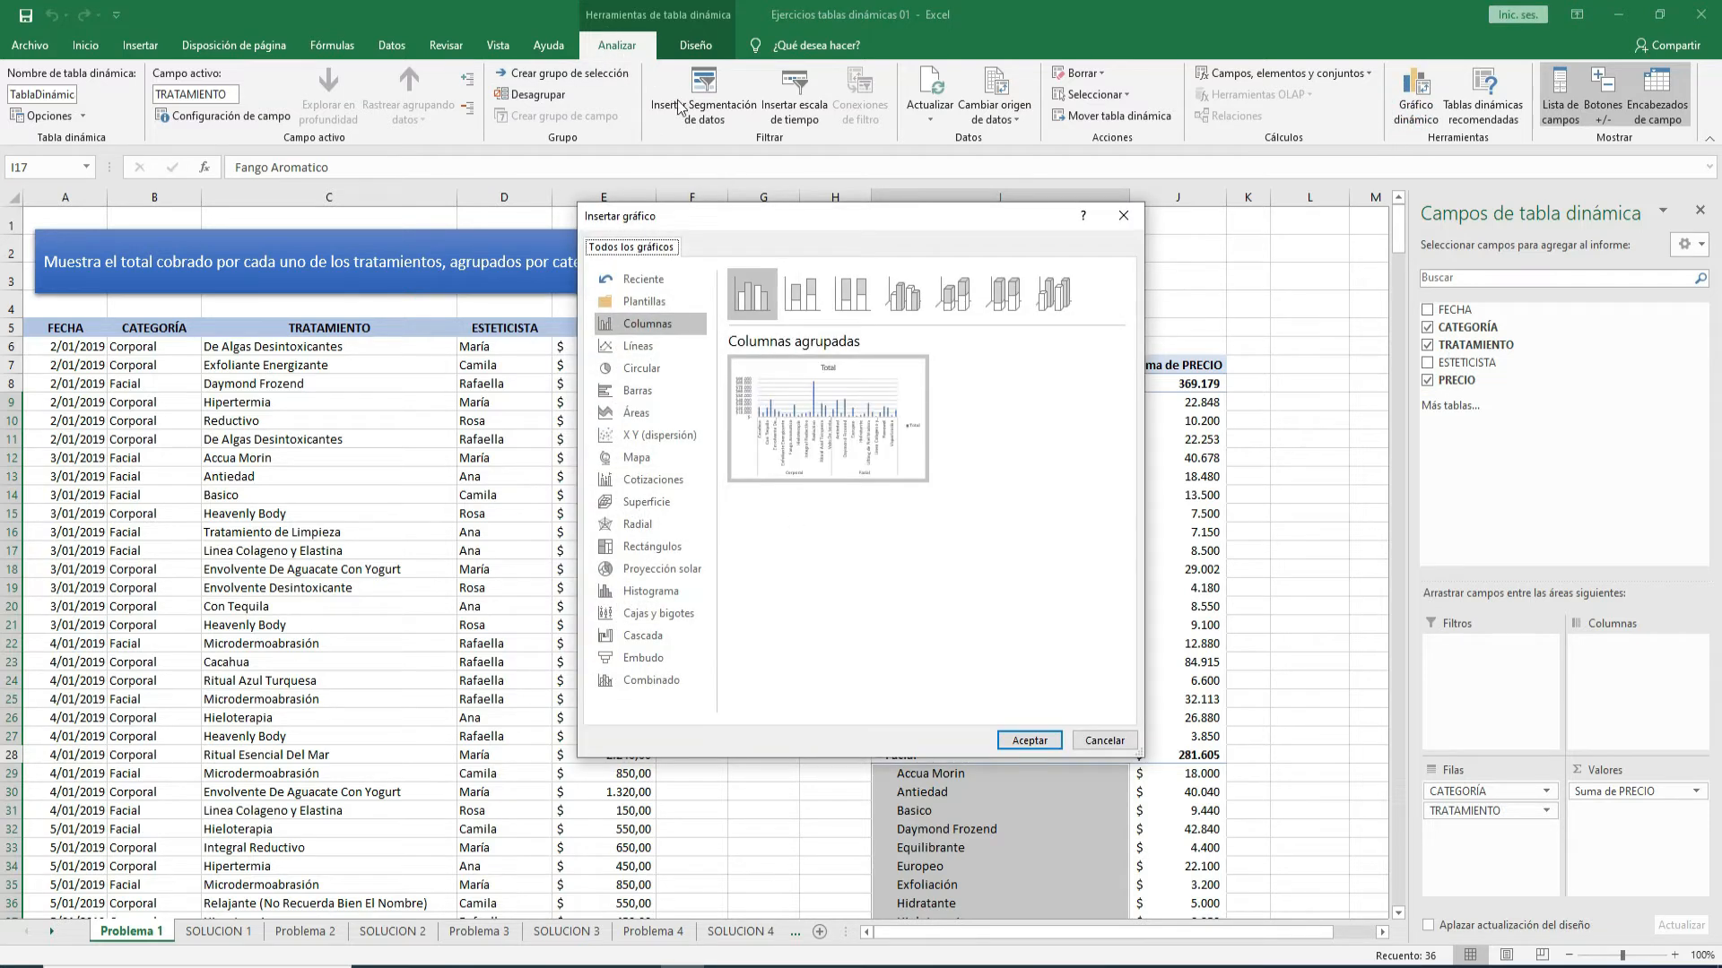
left_click_drag(696, 224, 1081, 252)
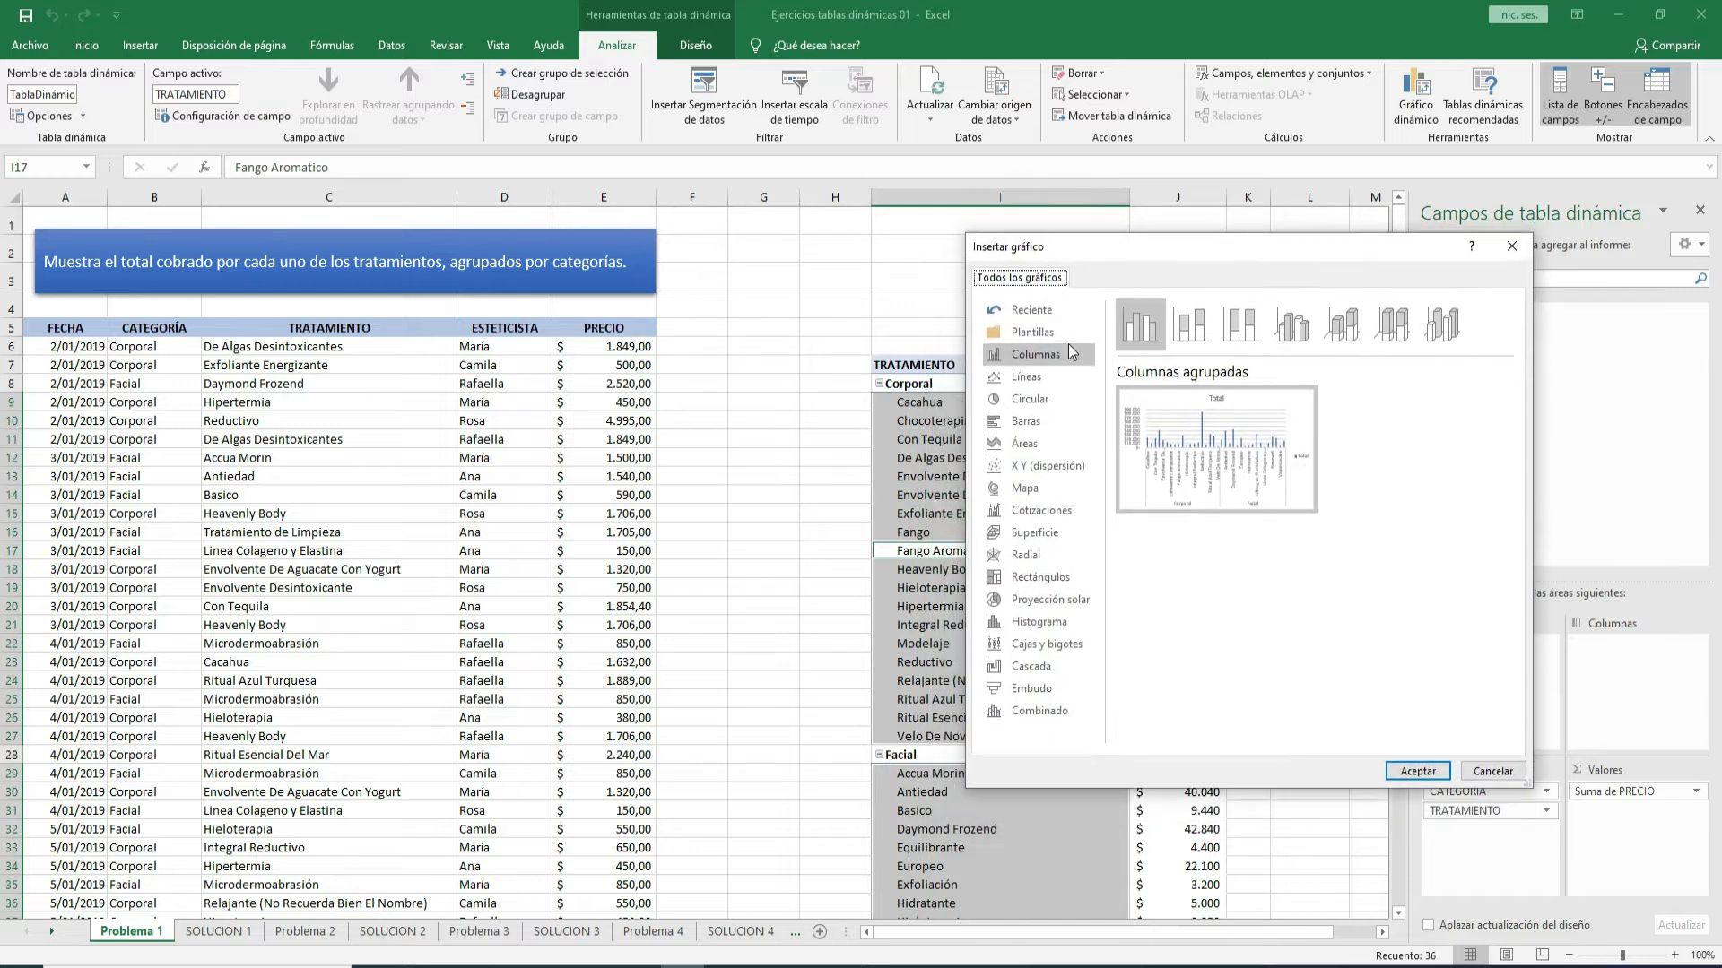
- Preview the line, pie, bar, area and column chart types for the pivot table data
left_click(1024, 380)
left_click(1025, 400)
left_click(1024, 421)
left_click(1024, 444)
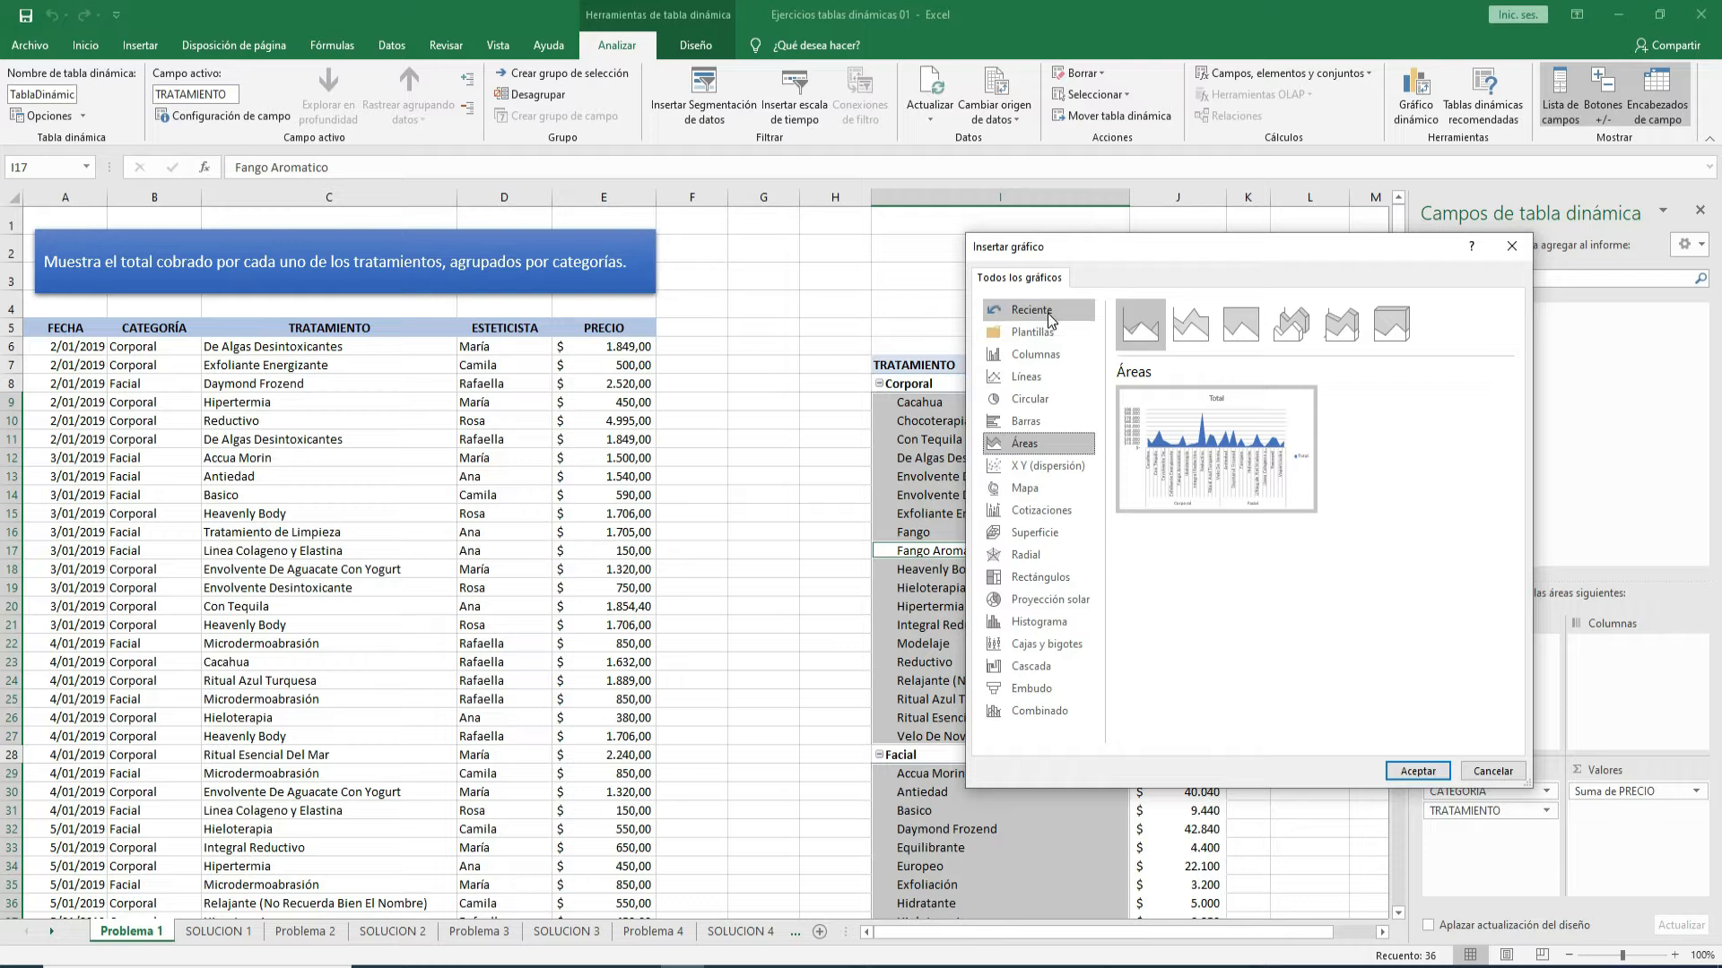
left_click(1039, 358)
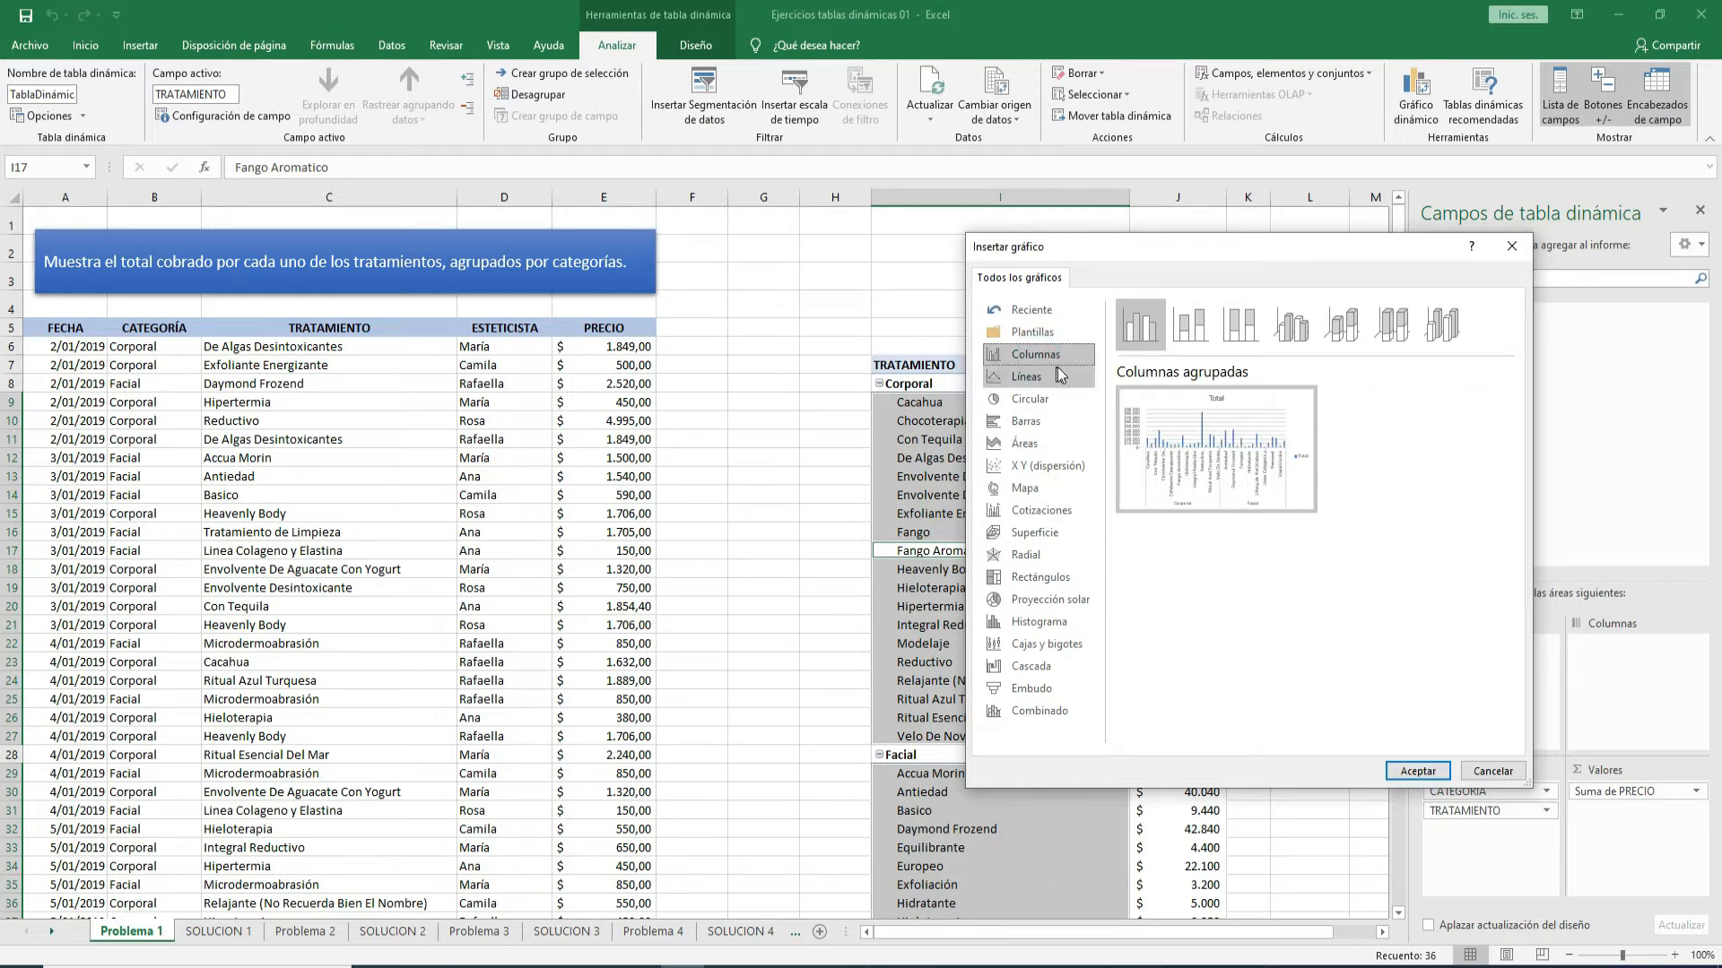
left_click(1027, 378)
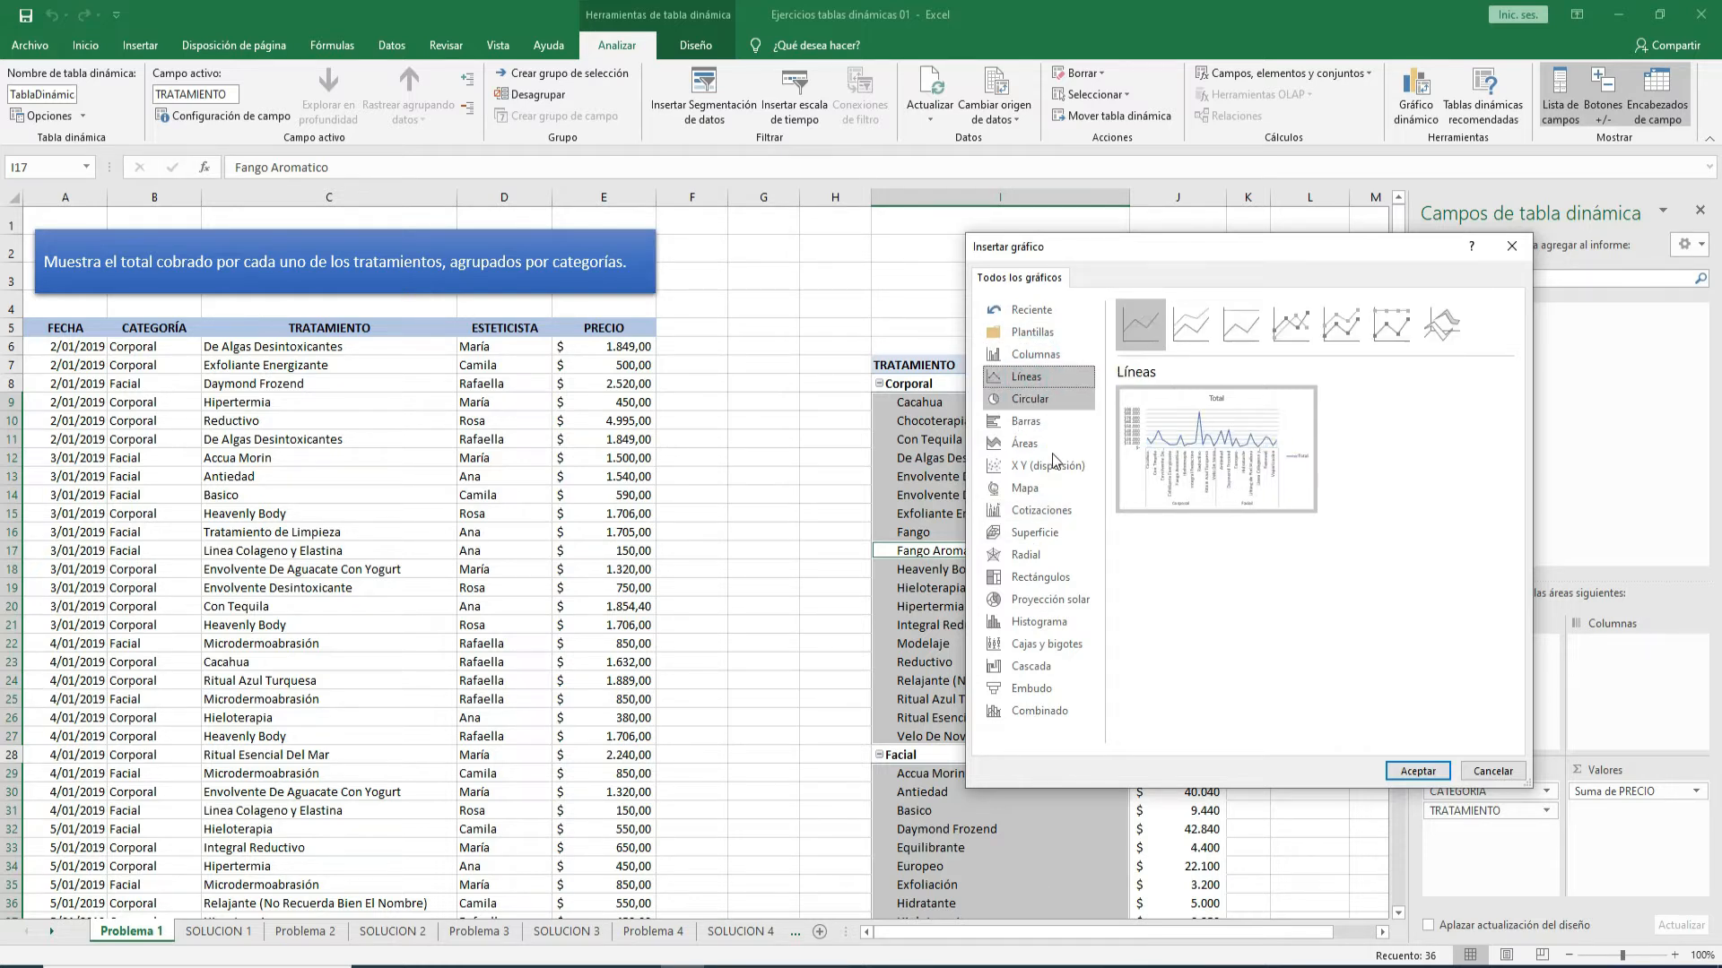
left_click(1040, 403)
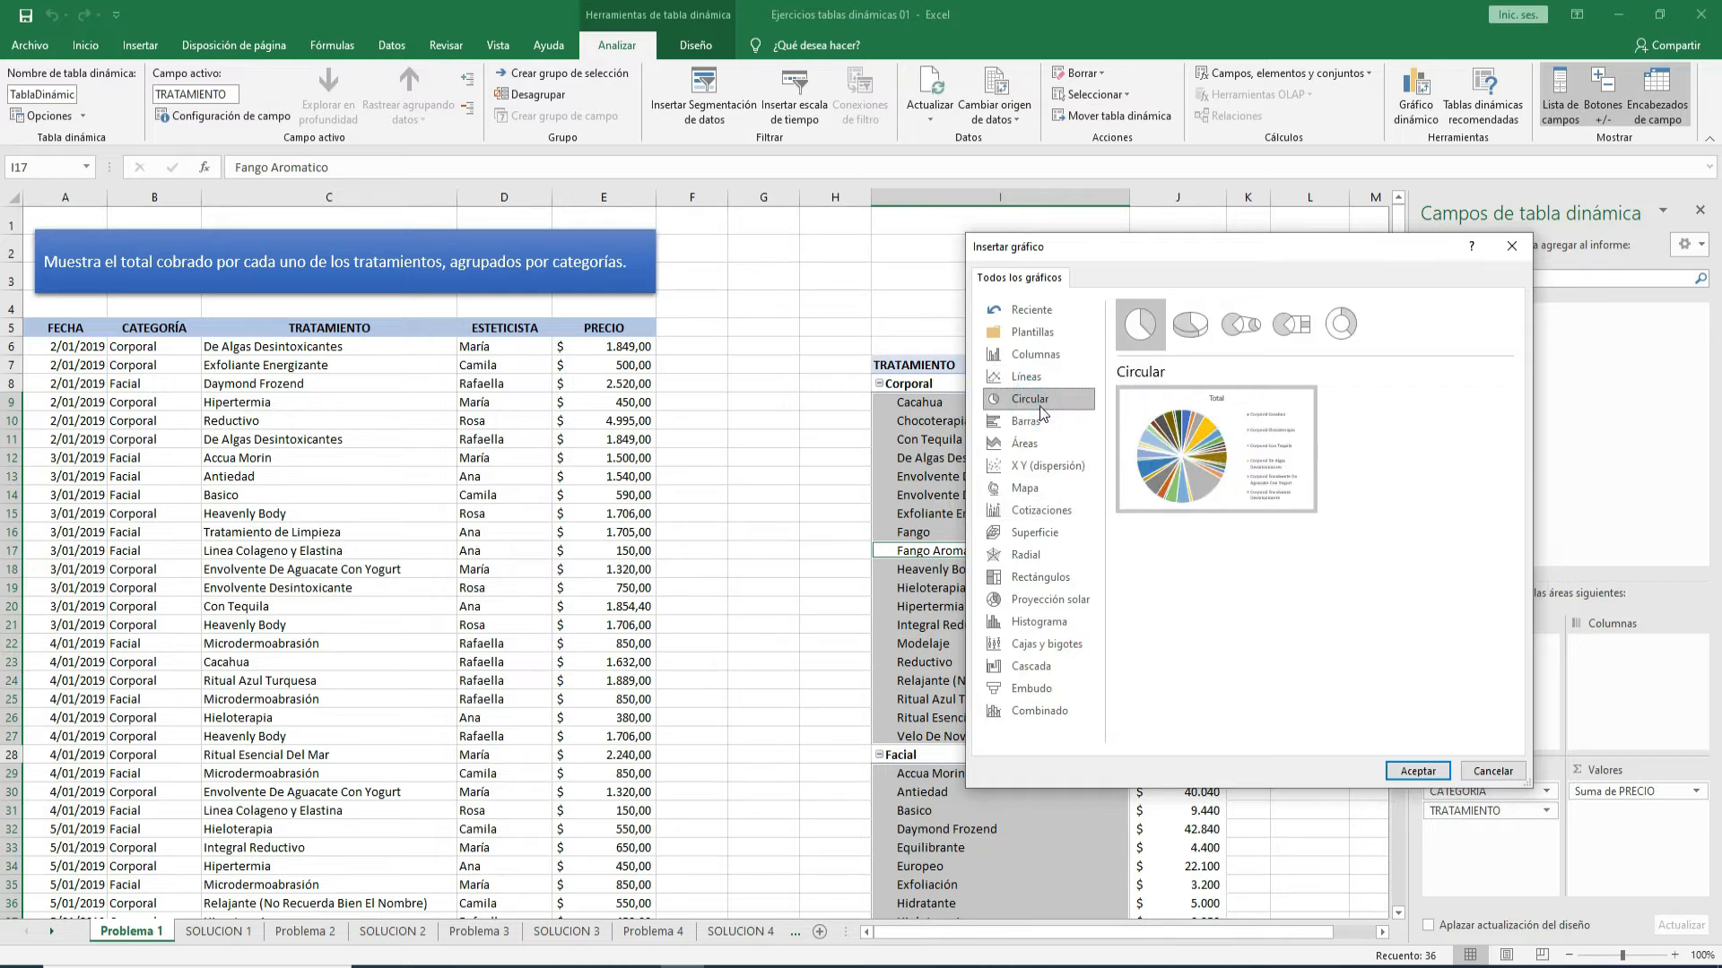
left_click(1036, 355)
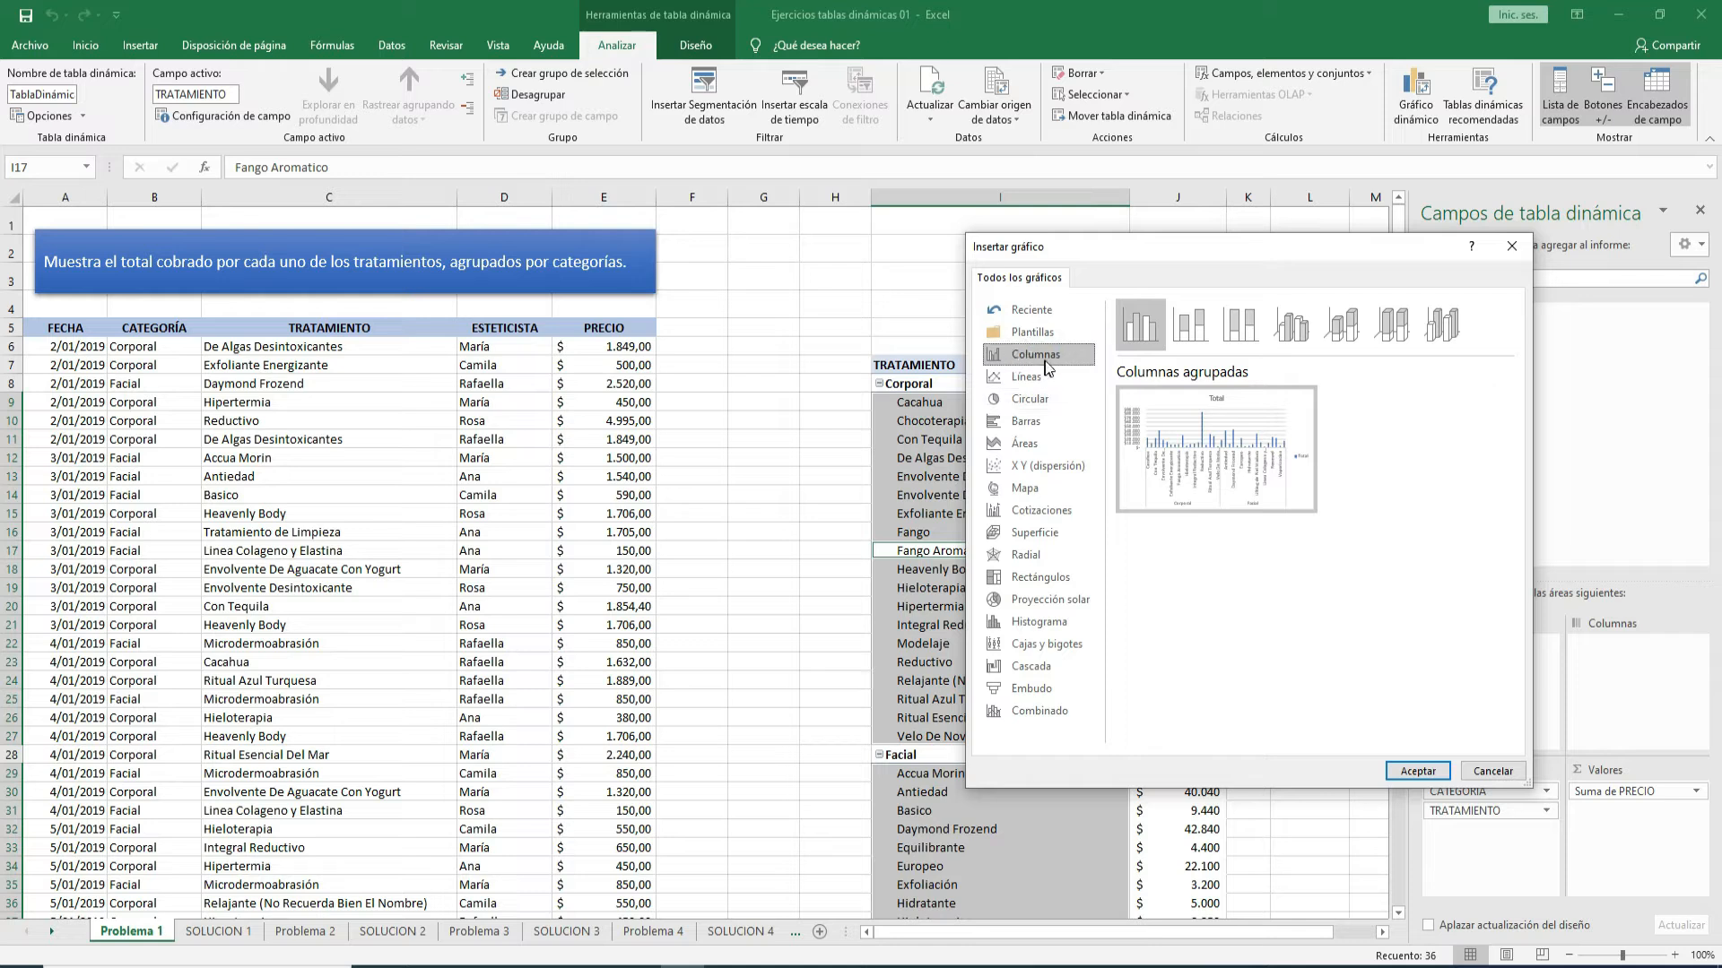
- Insert a clustered column (Columnas agrupadas) pivot chart and position it over the upper part of the pivot table
left_click_drag(1087, 242, 1327, 180)
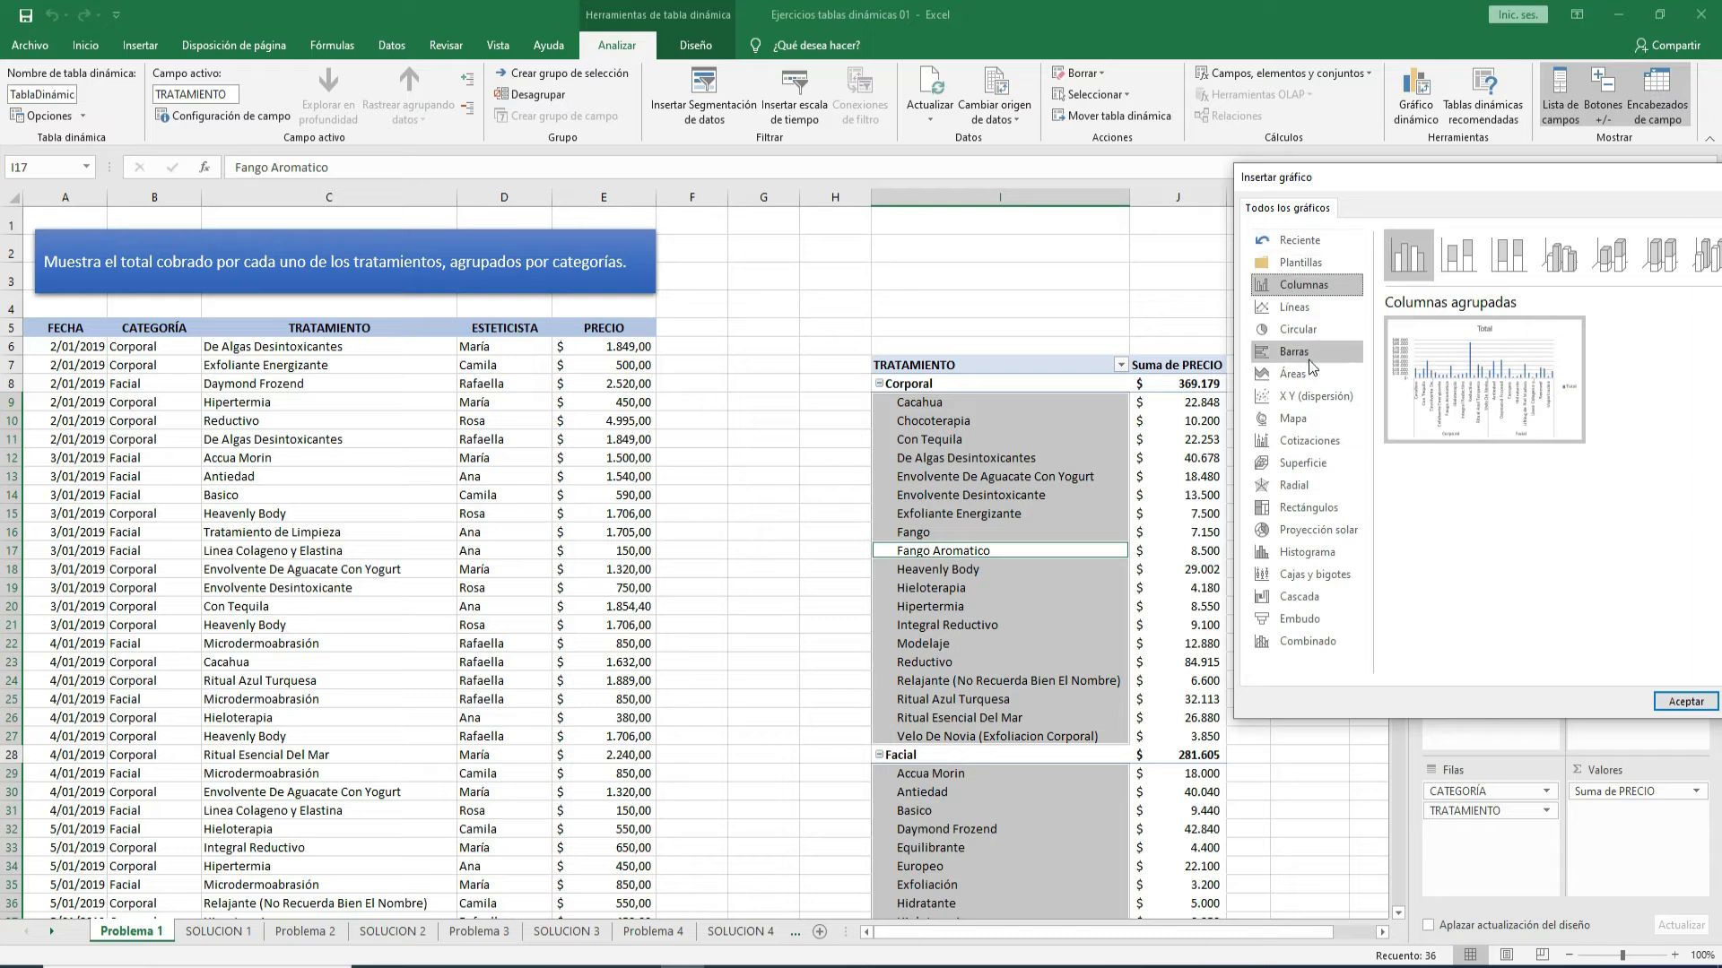
left_click(1296, 309)
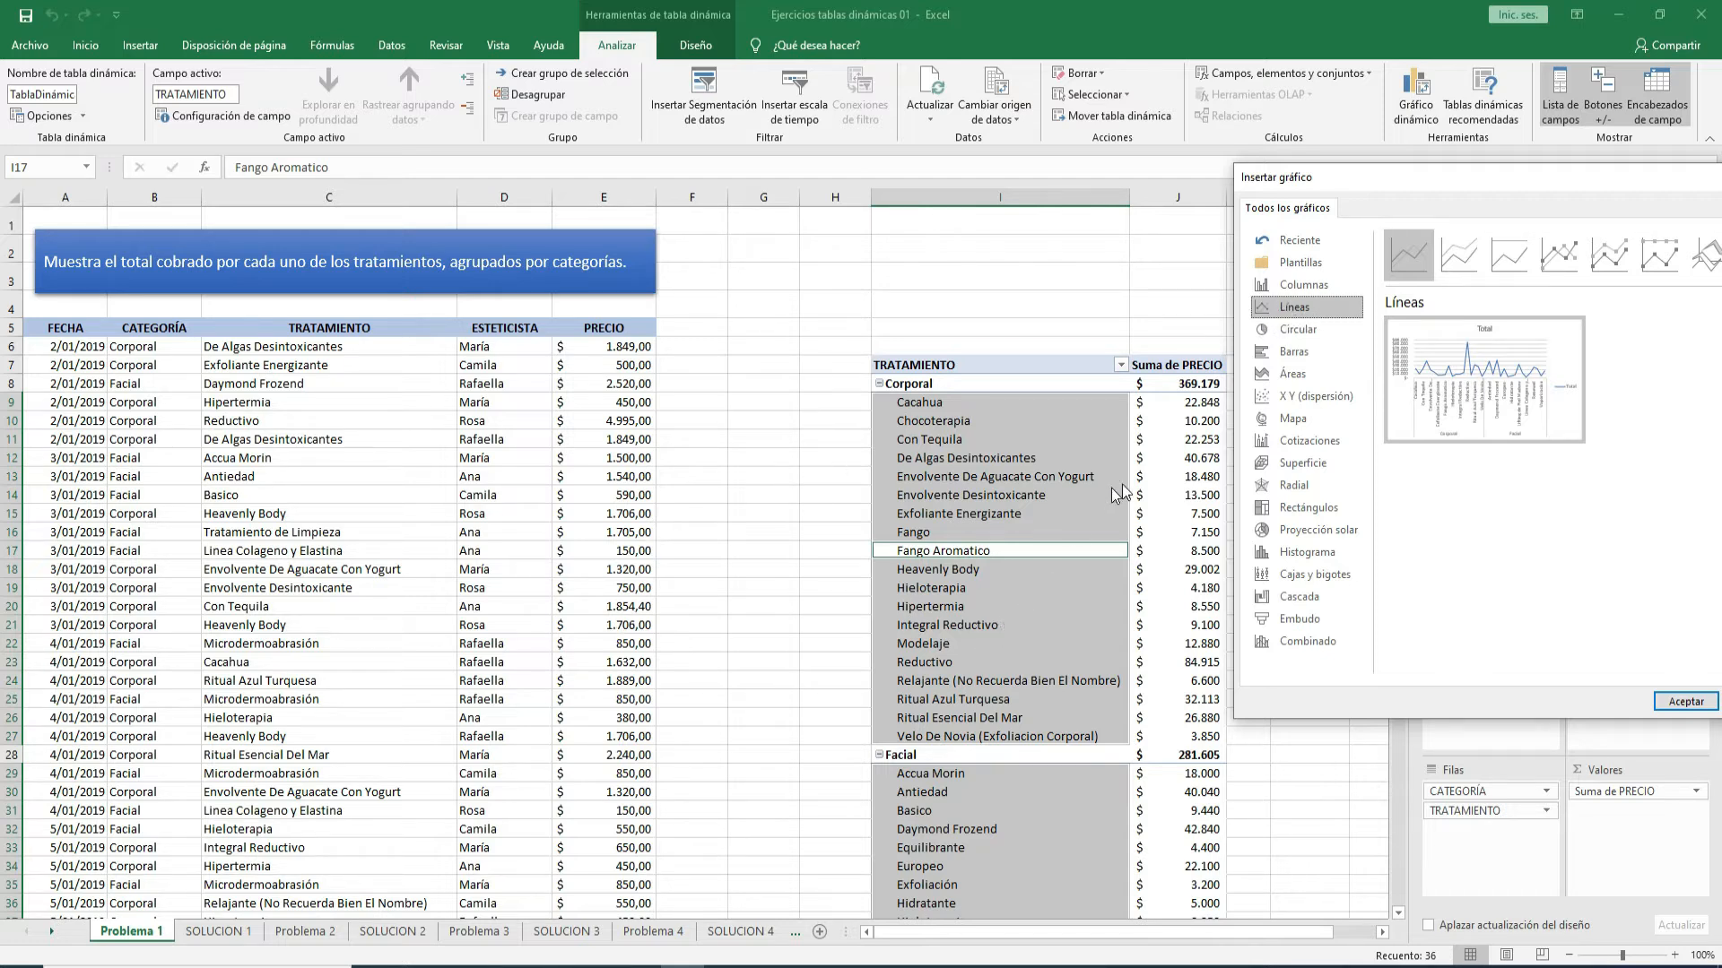
left_click(1318, 332)
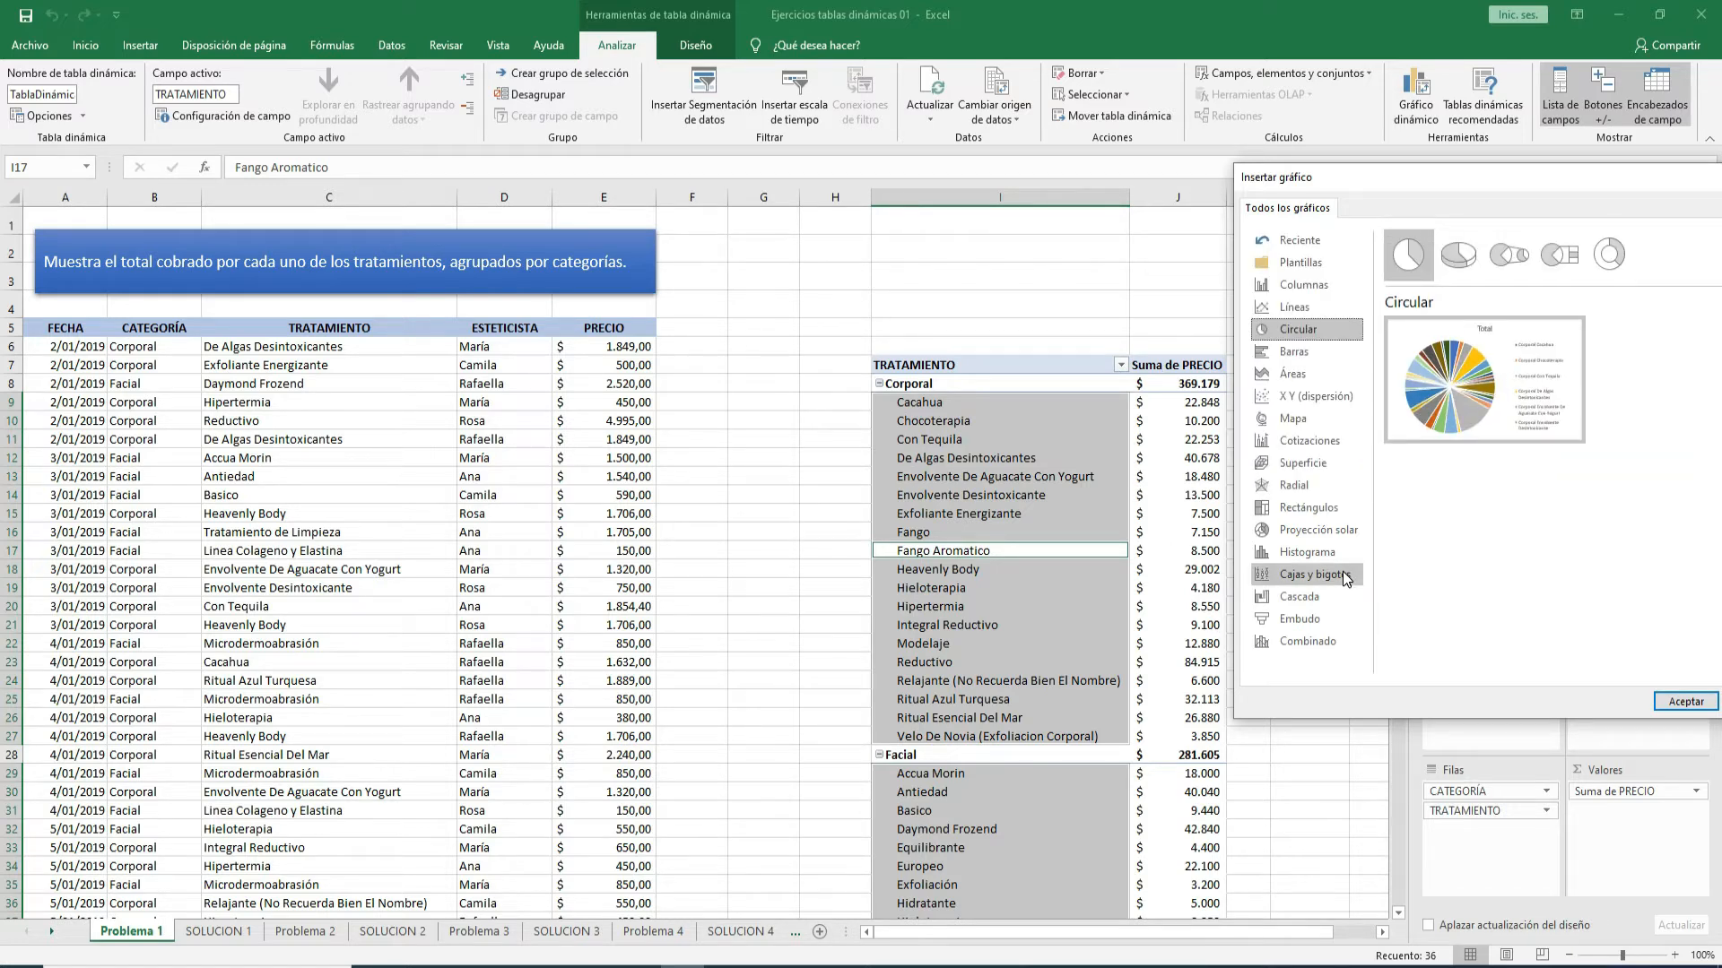
mouse_move(1436, 371)
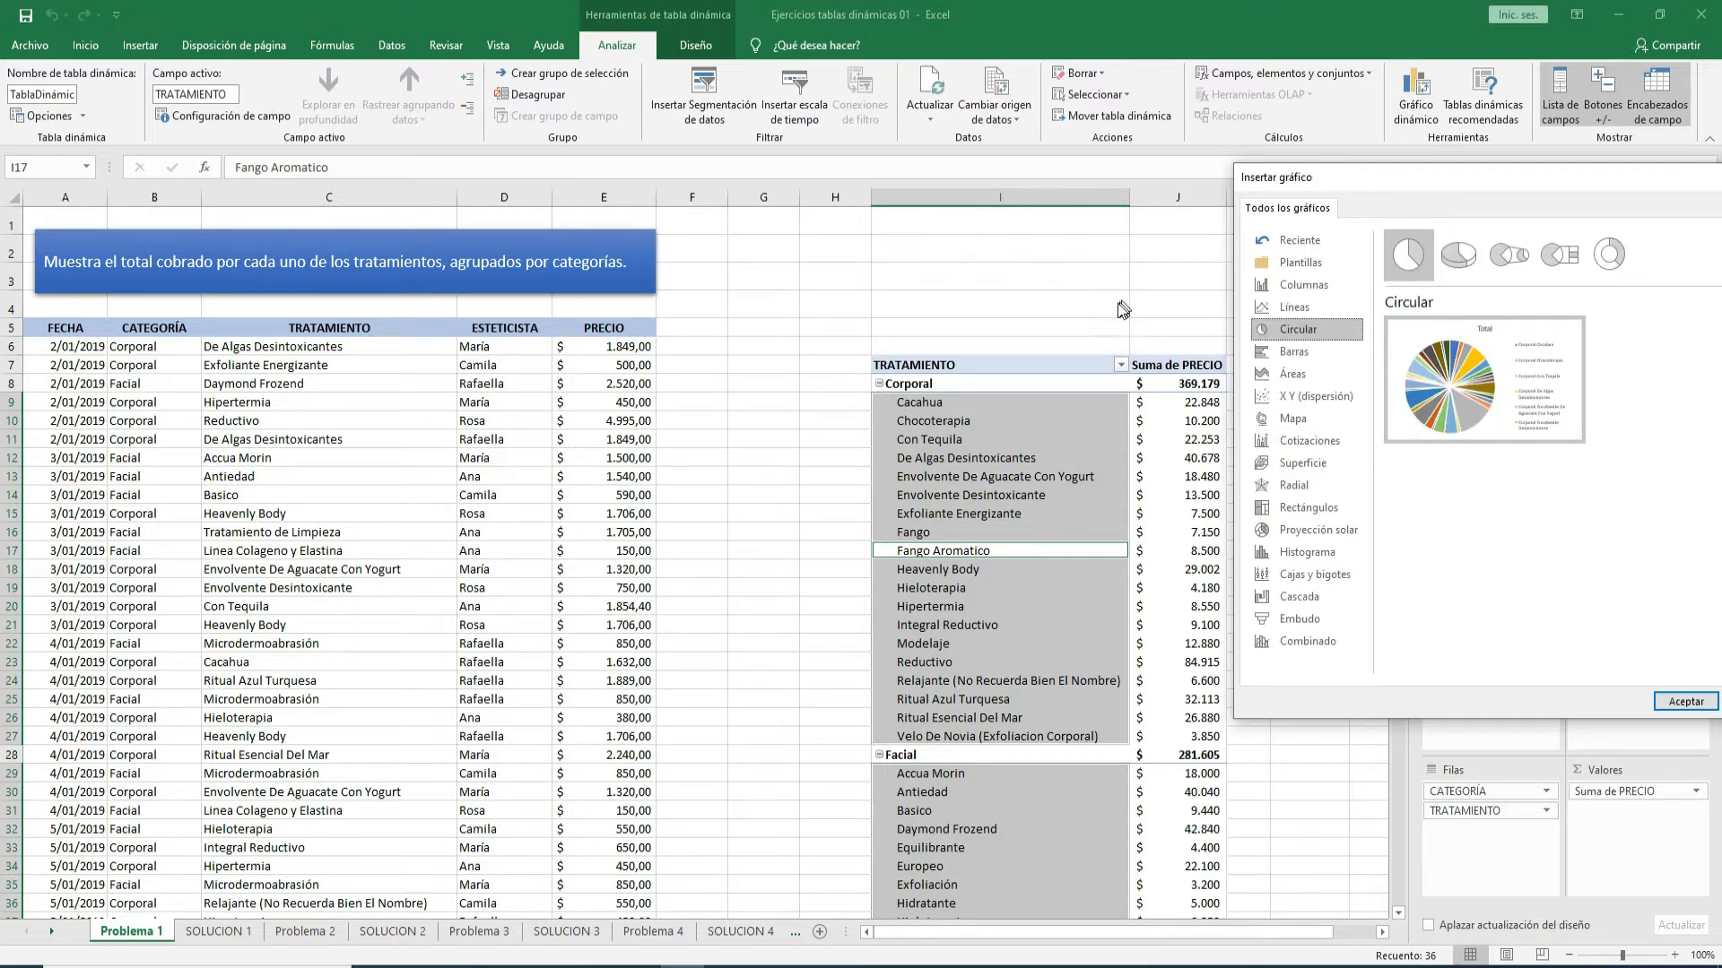
left_click(1300, 287)
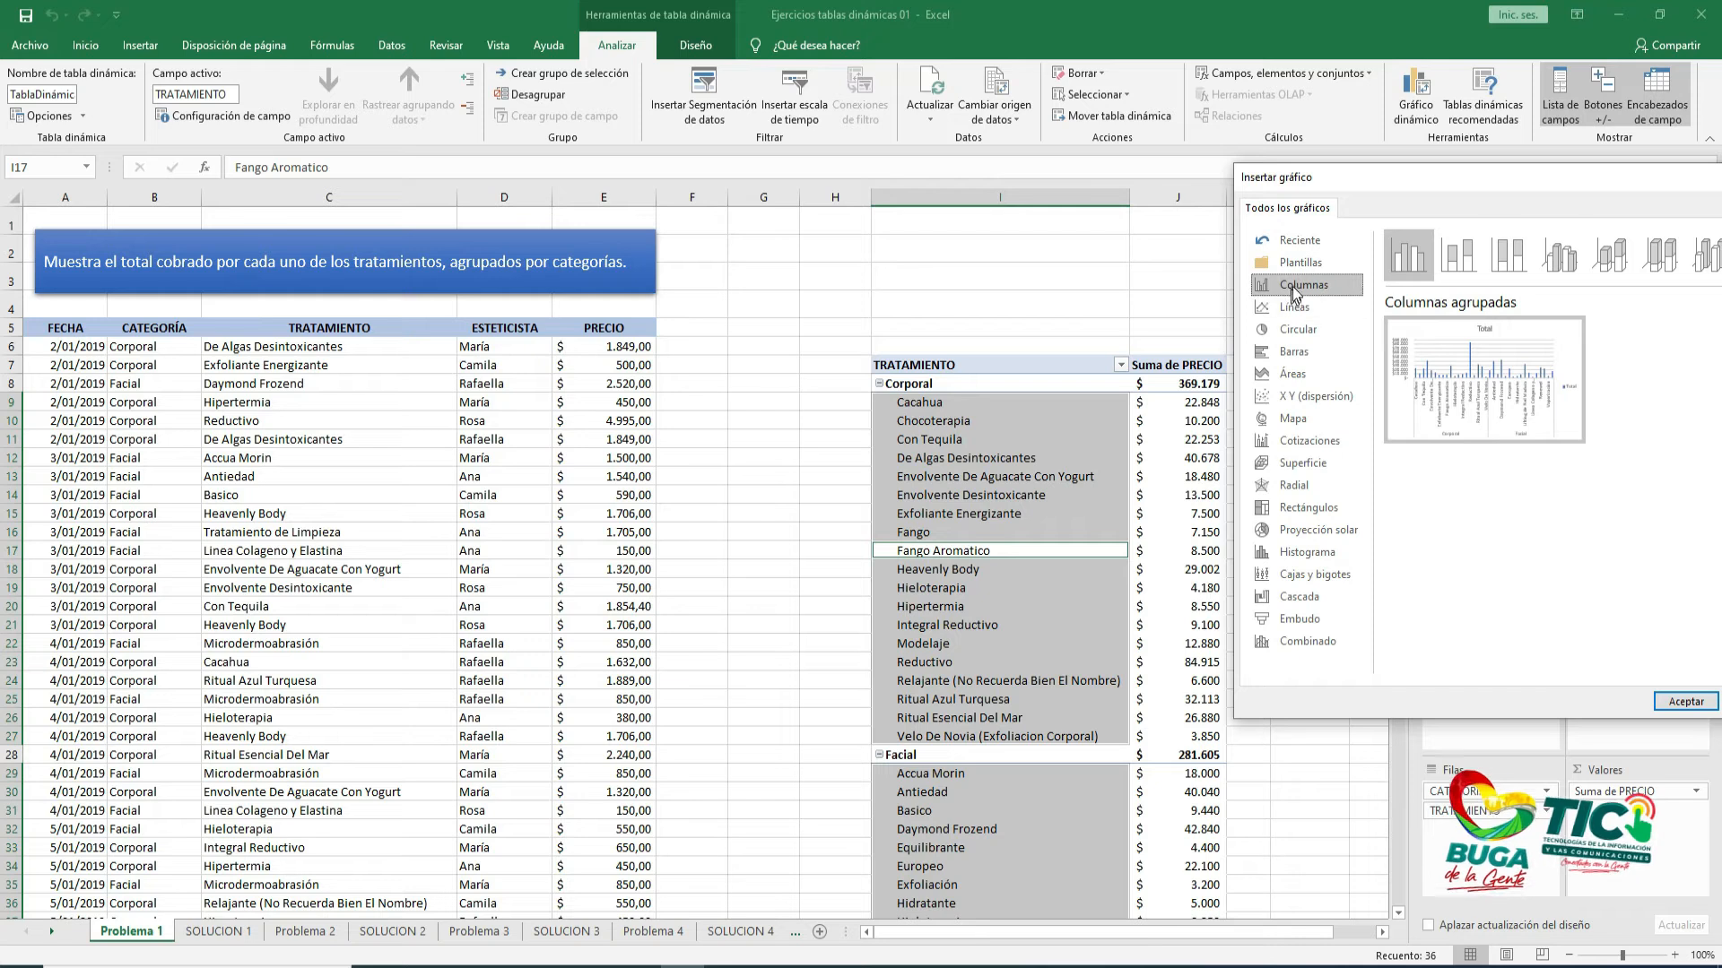
left_click(1683, 702)
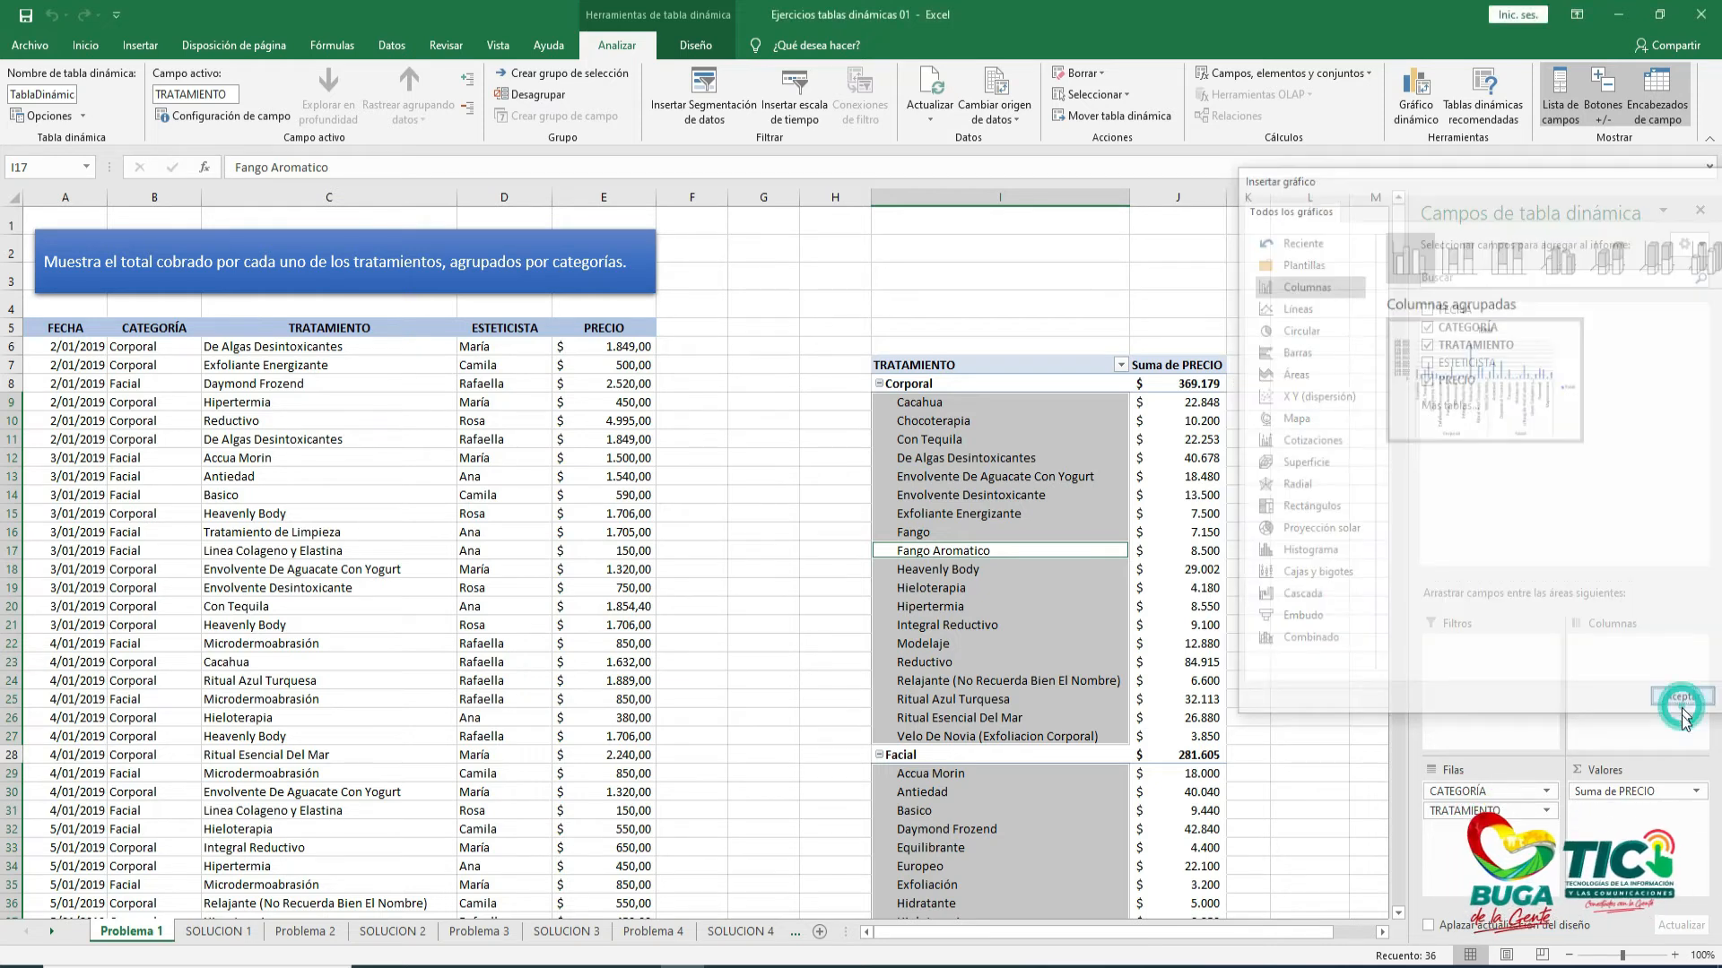
left_click_drag(795, 468, 996, 451)
mouse_move(863, 387)
left_mouse_down()
mouse_move(794, 341)
mouse_move(798, 305)
mouse_move(873, 325)
mouse_move(973, 274)
left_mouse_up()
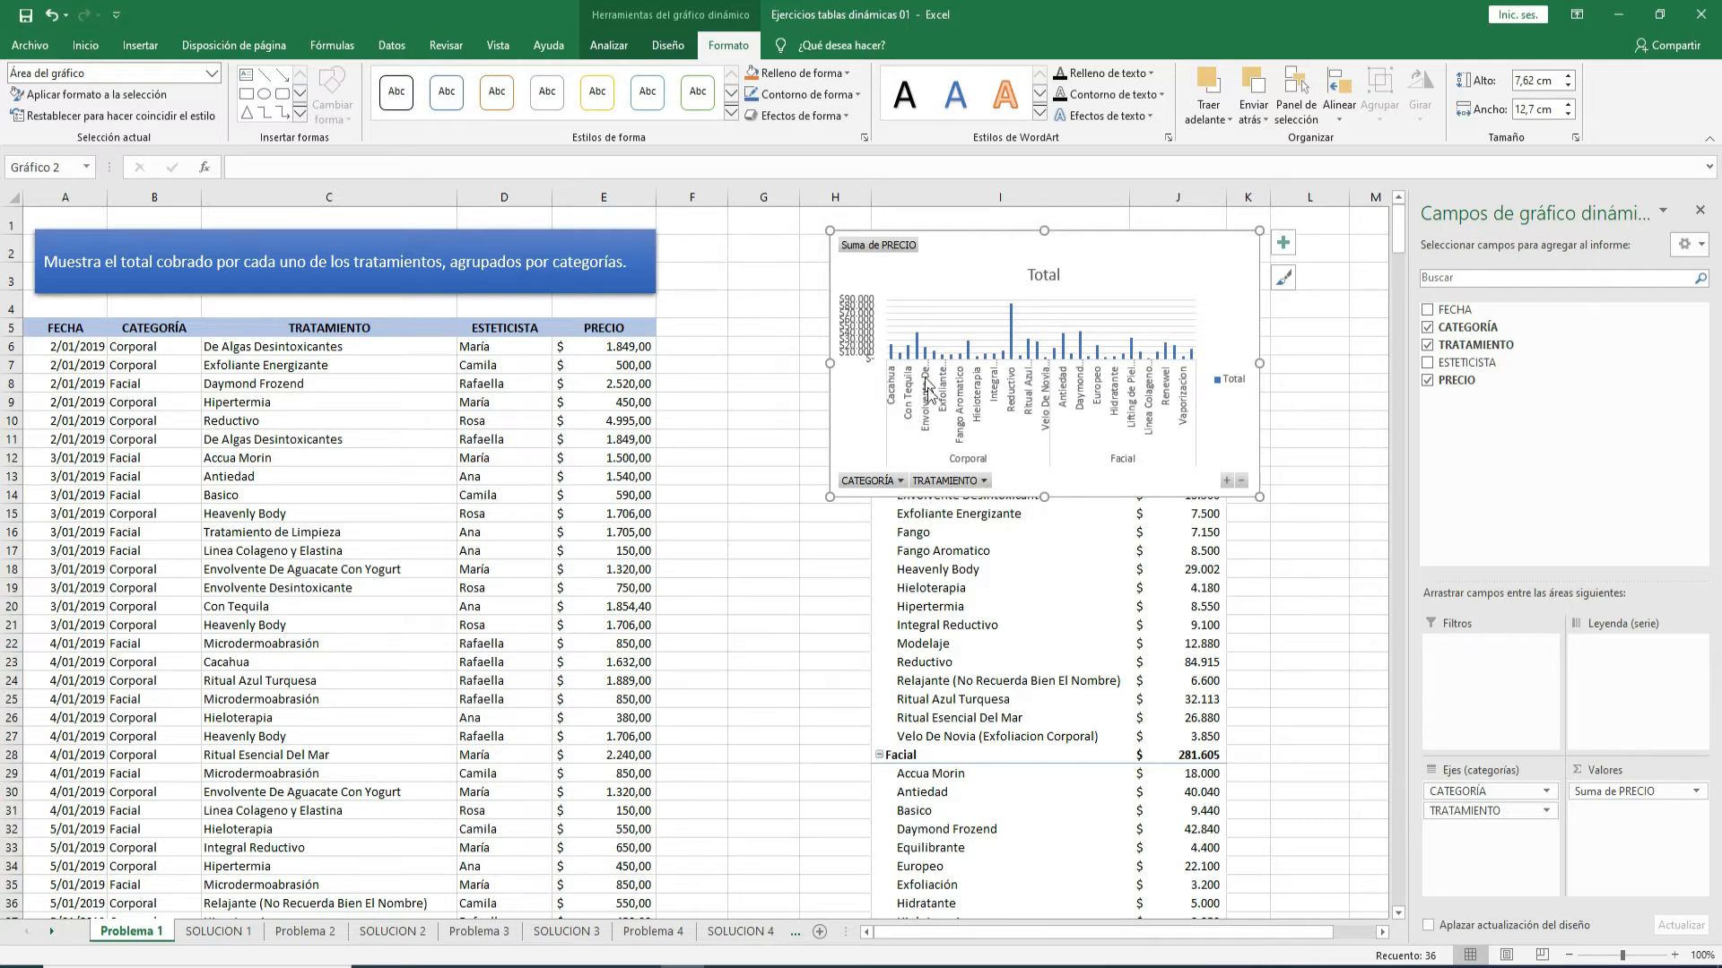
- Filter the pivot chart's CATEGORÍA field to show only Facial
left_click(901, 481)
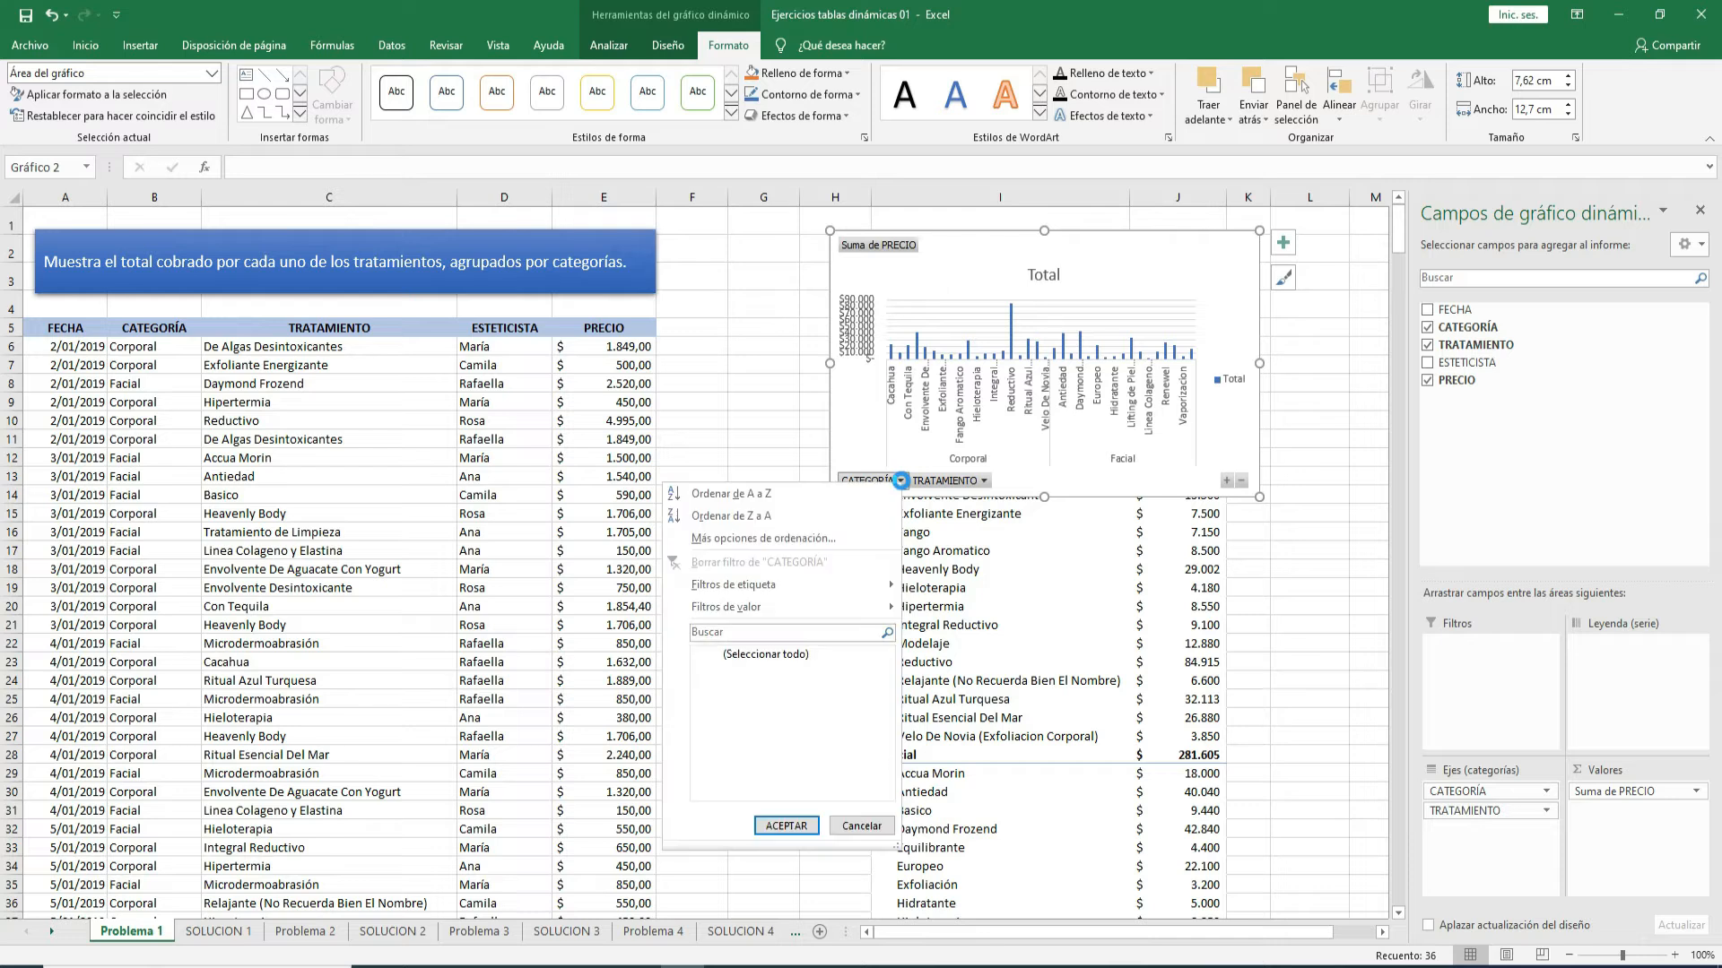
left_click(716, 654)
left_click(715, 687)
left_click(789, 826)
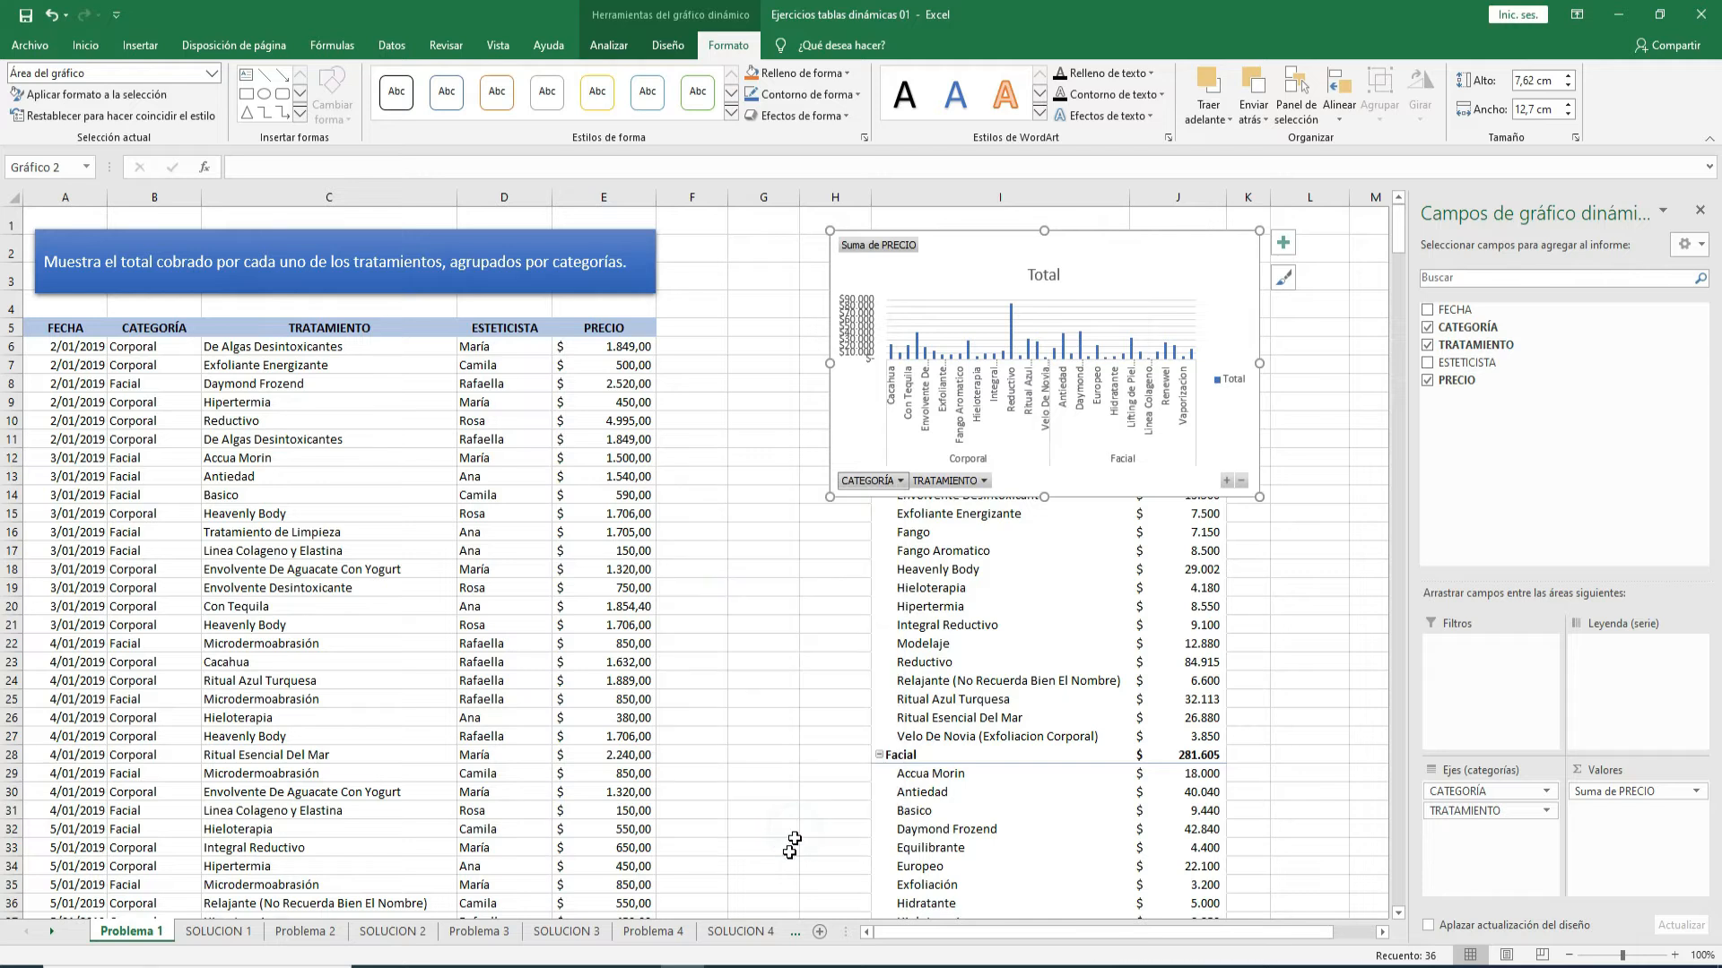
- Filter the chart's TRATAMIENTO field to only Basico and move the chart below the pivot table, starting near column K
left_click(993, 483)
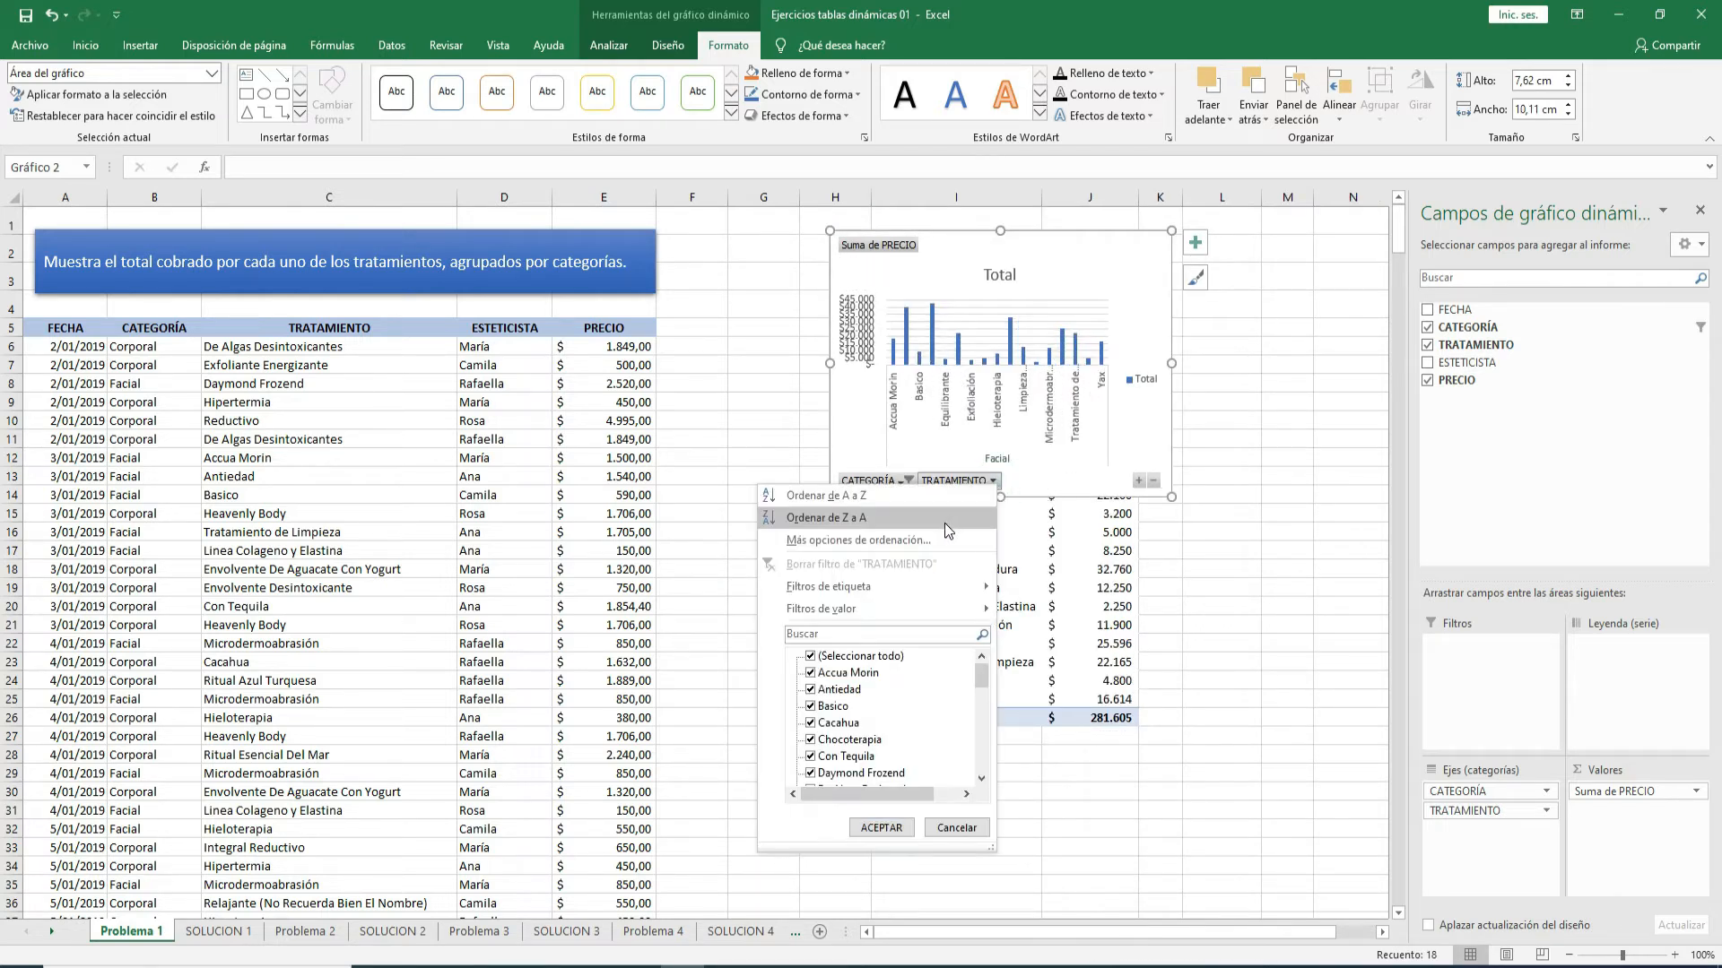
left_click(811, 657)
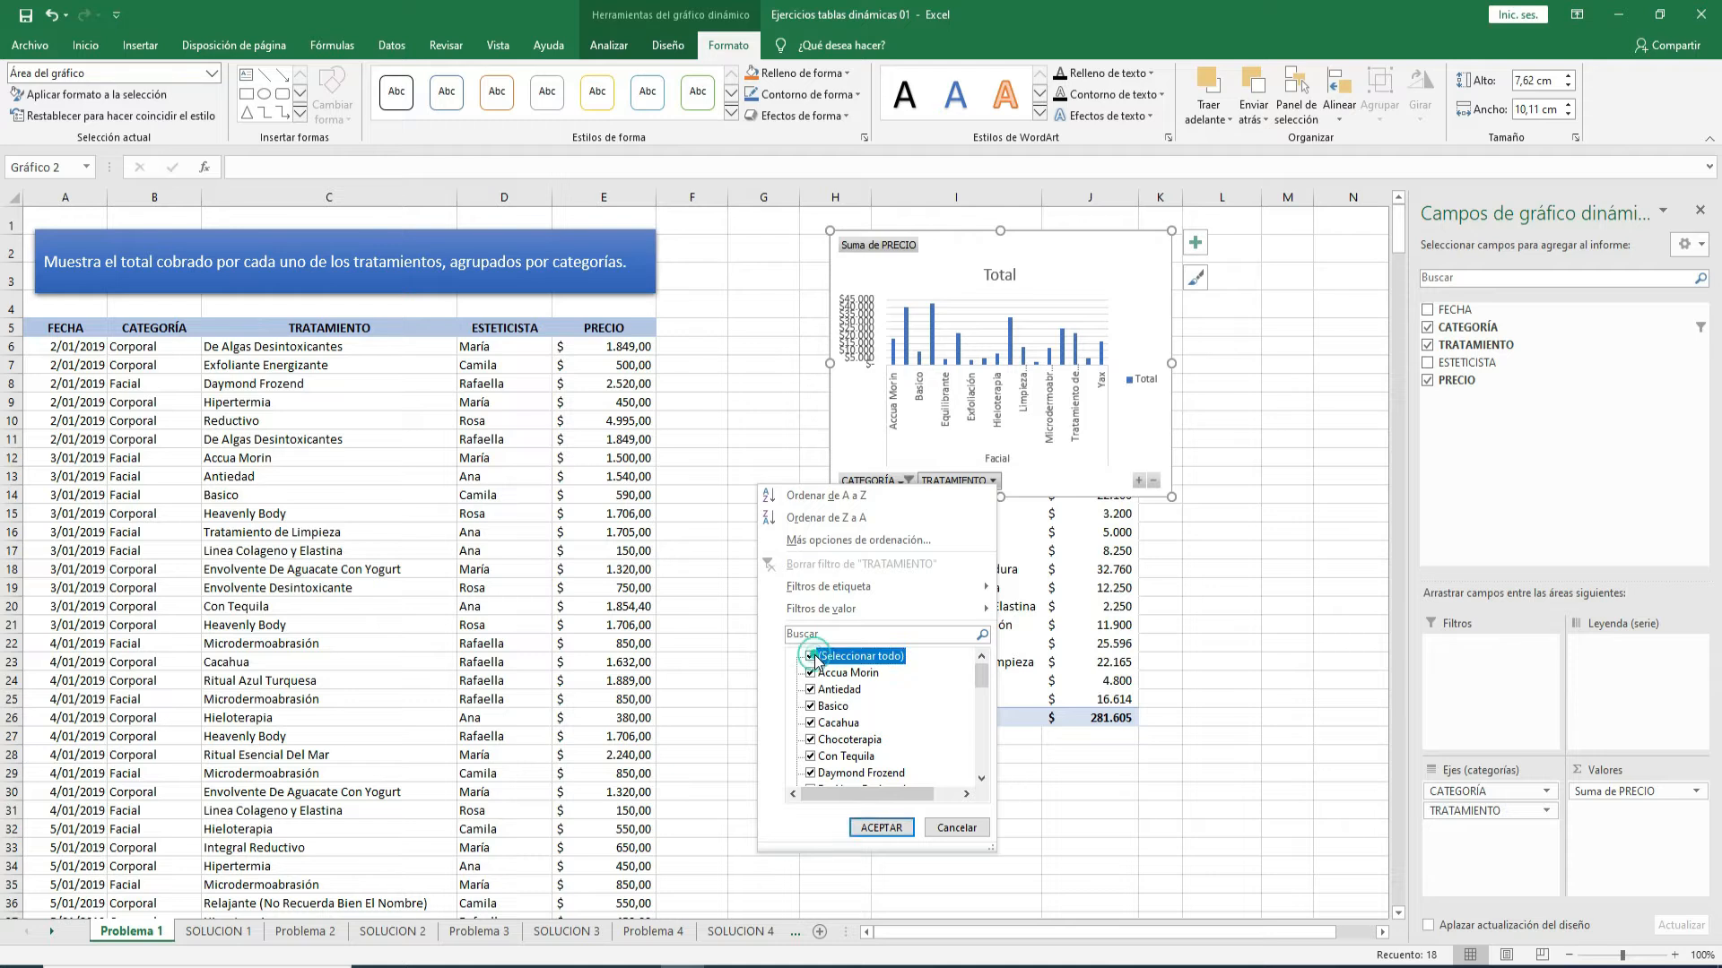
left_click(811, 707)
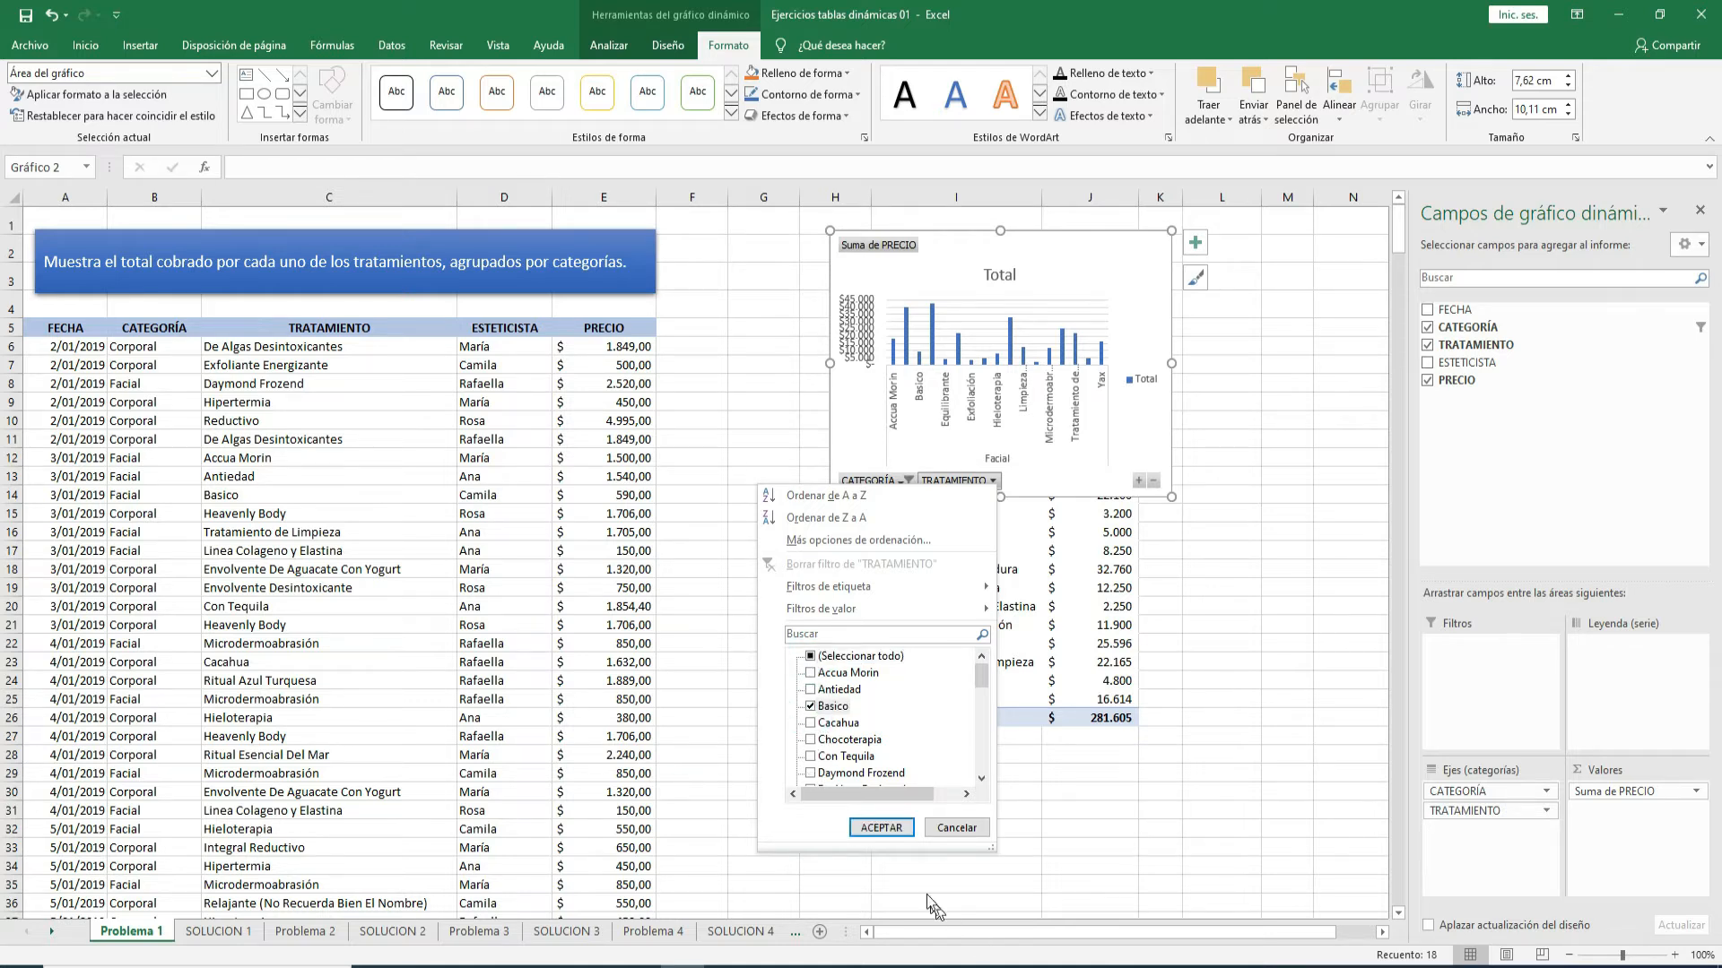
left_click(882, 828)
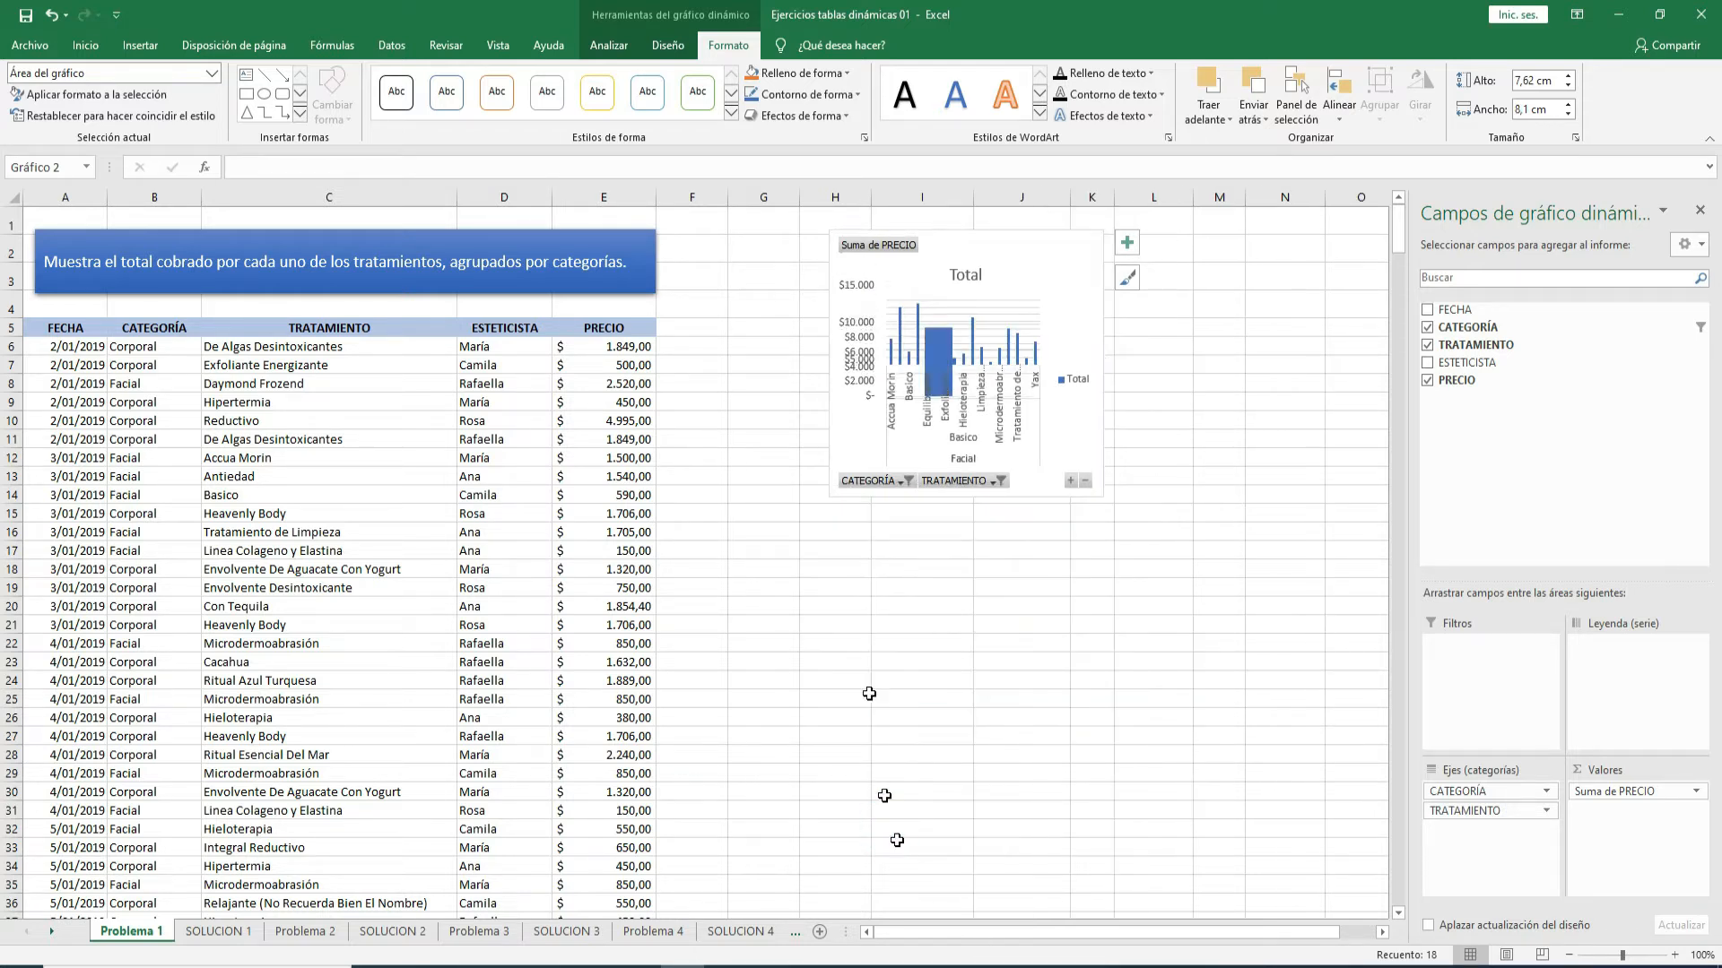
left_click_drag(924, 240, 1205, 492)
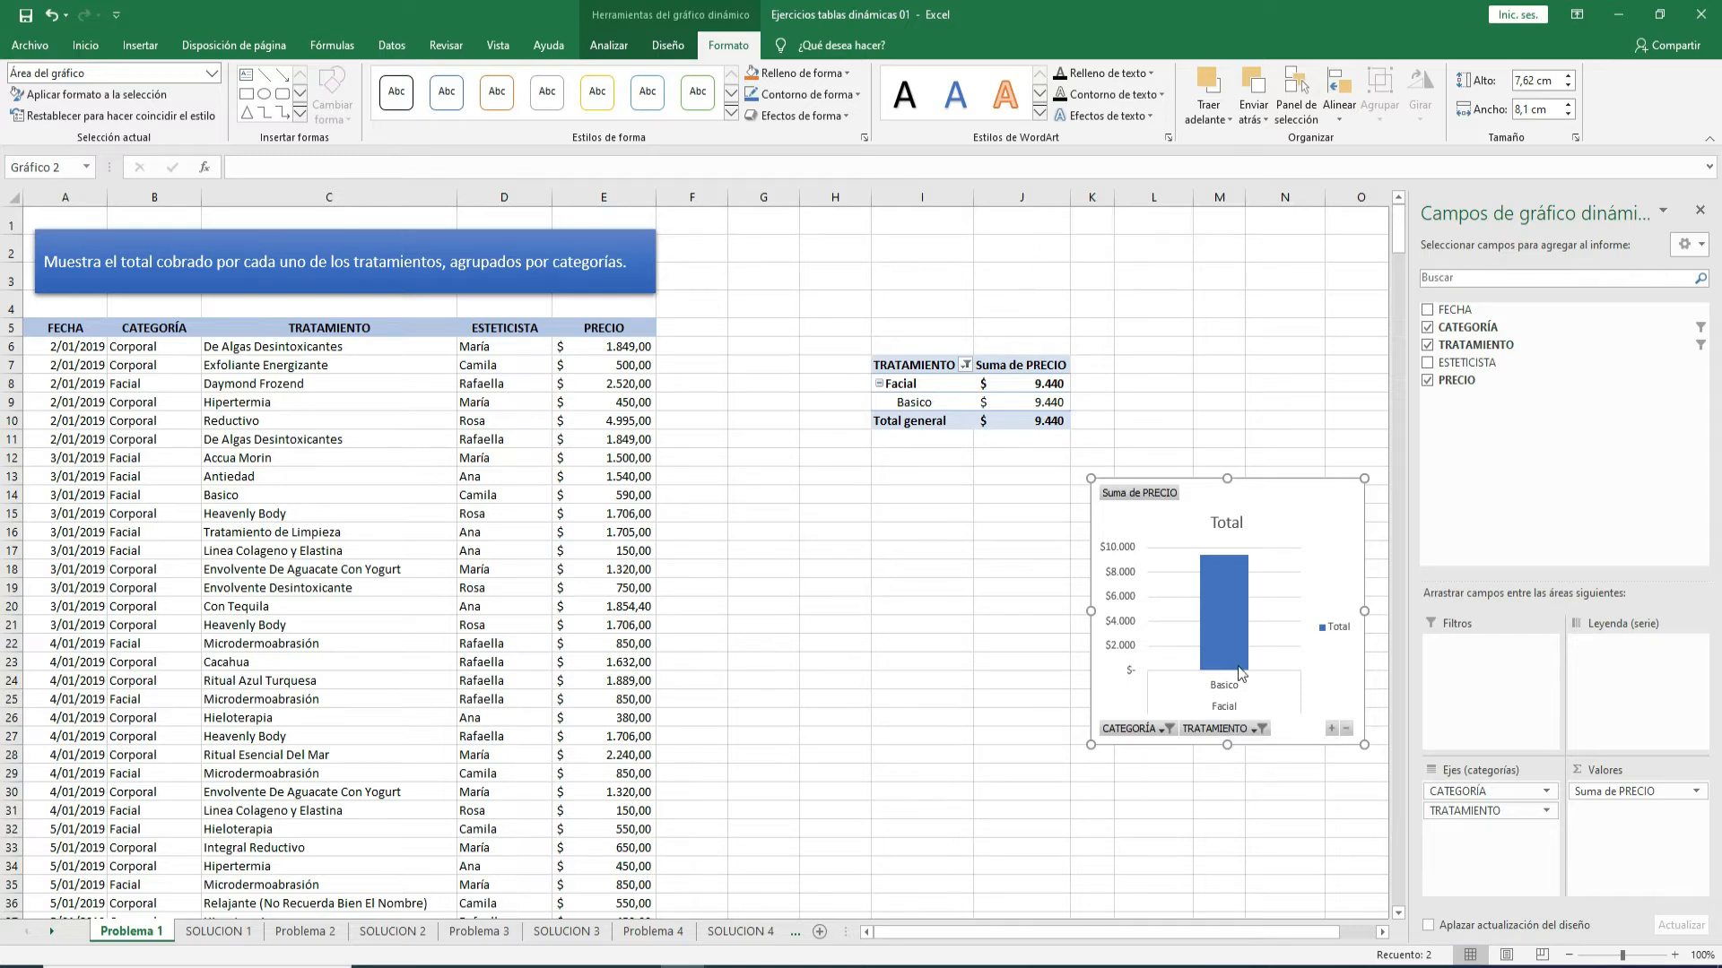
- Add Accua Morin and Equilibrante to the pivot chart's TRATAMIENTO filter, keeping Basico selected
left_click(1261, 729)
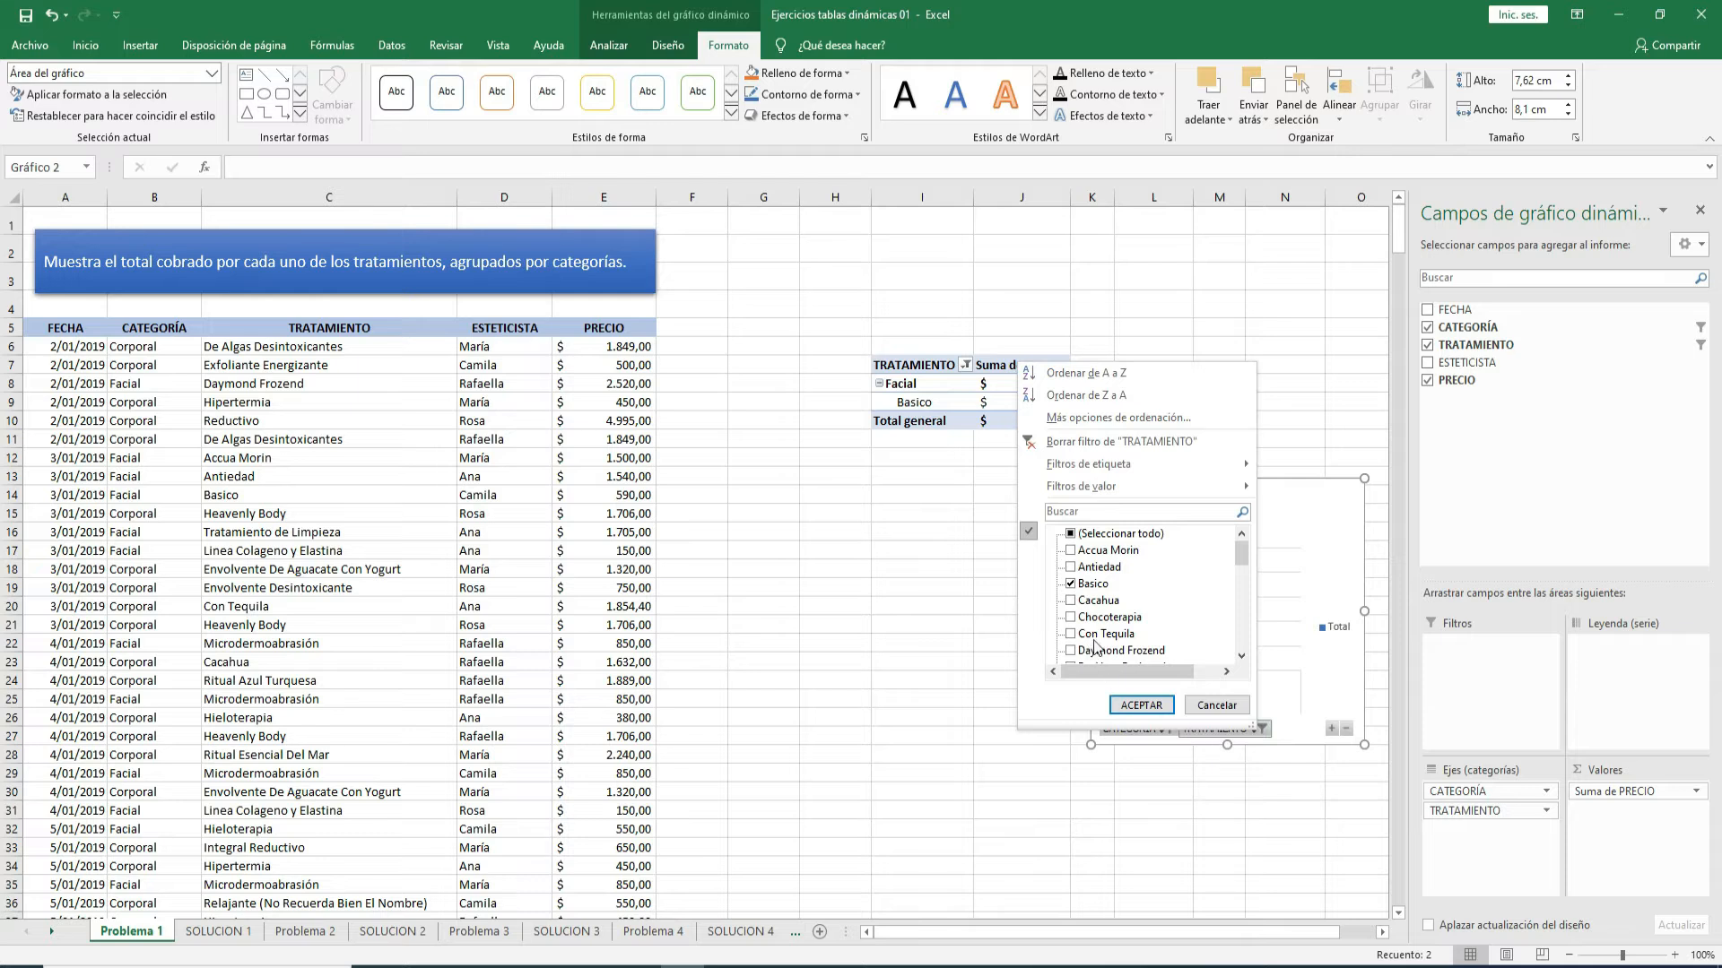
left_click(1070, 550)
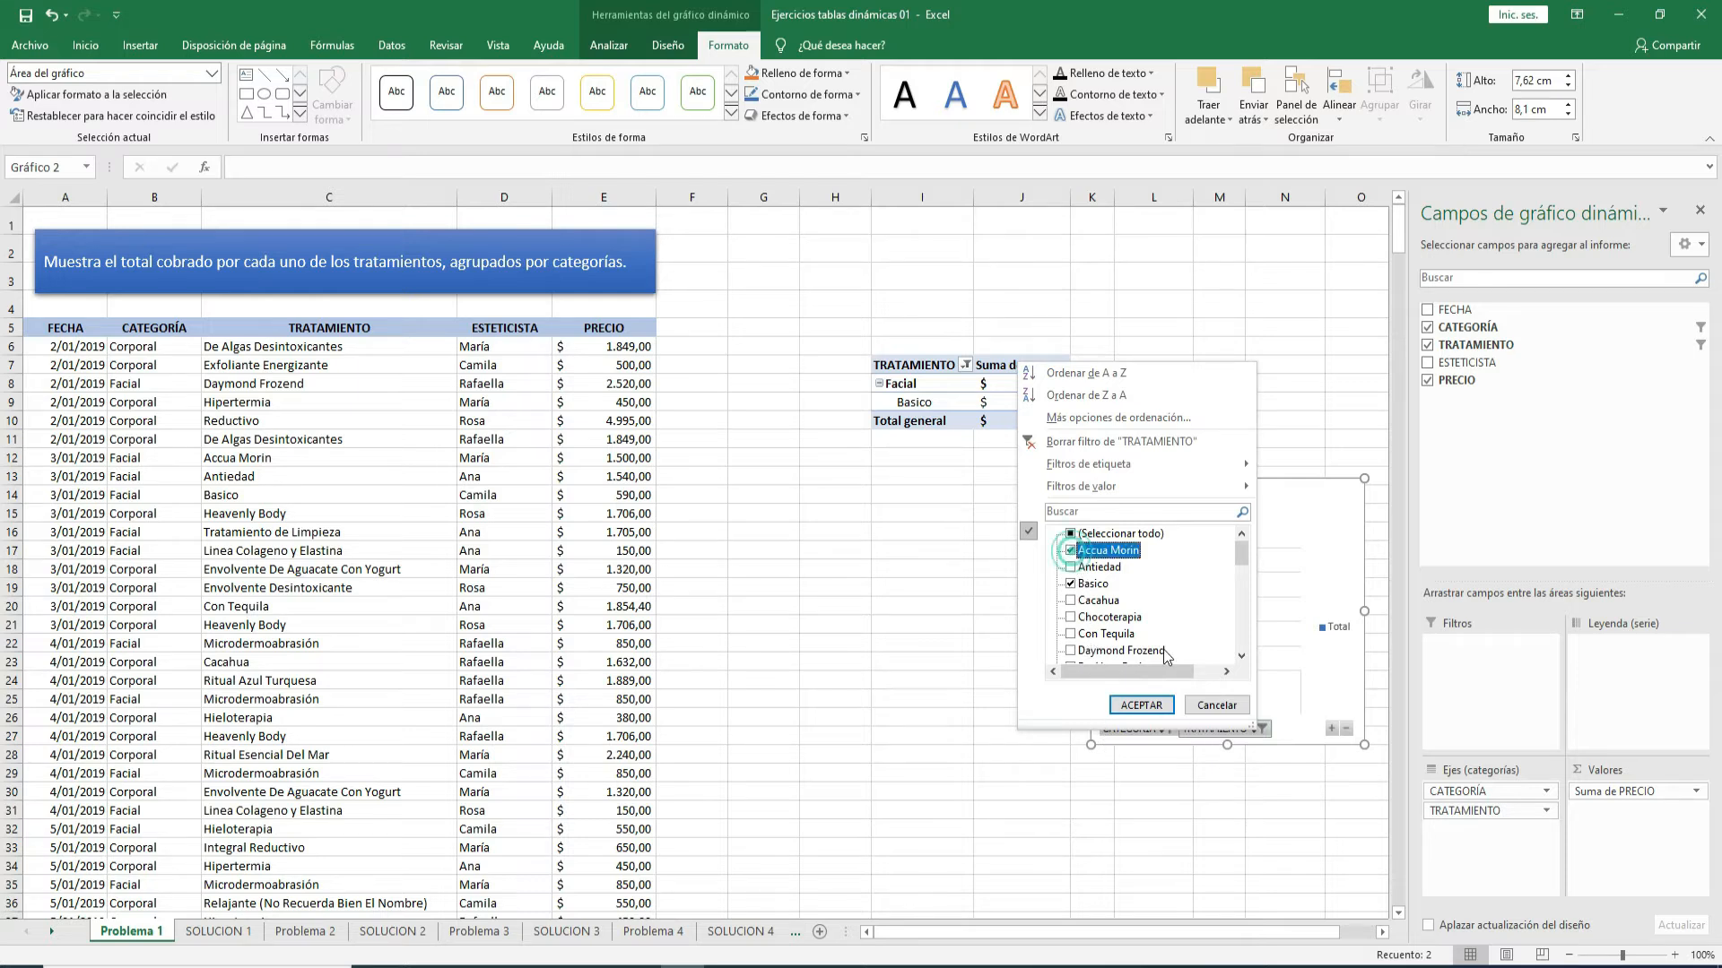
left_click(1242, 659)
left_click(1241, 659)
left_click(1242, 659)
left_click(1242, 659)
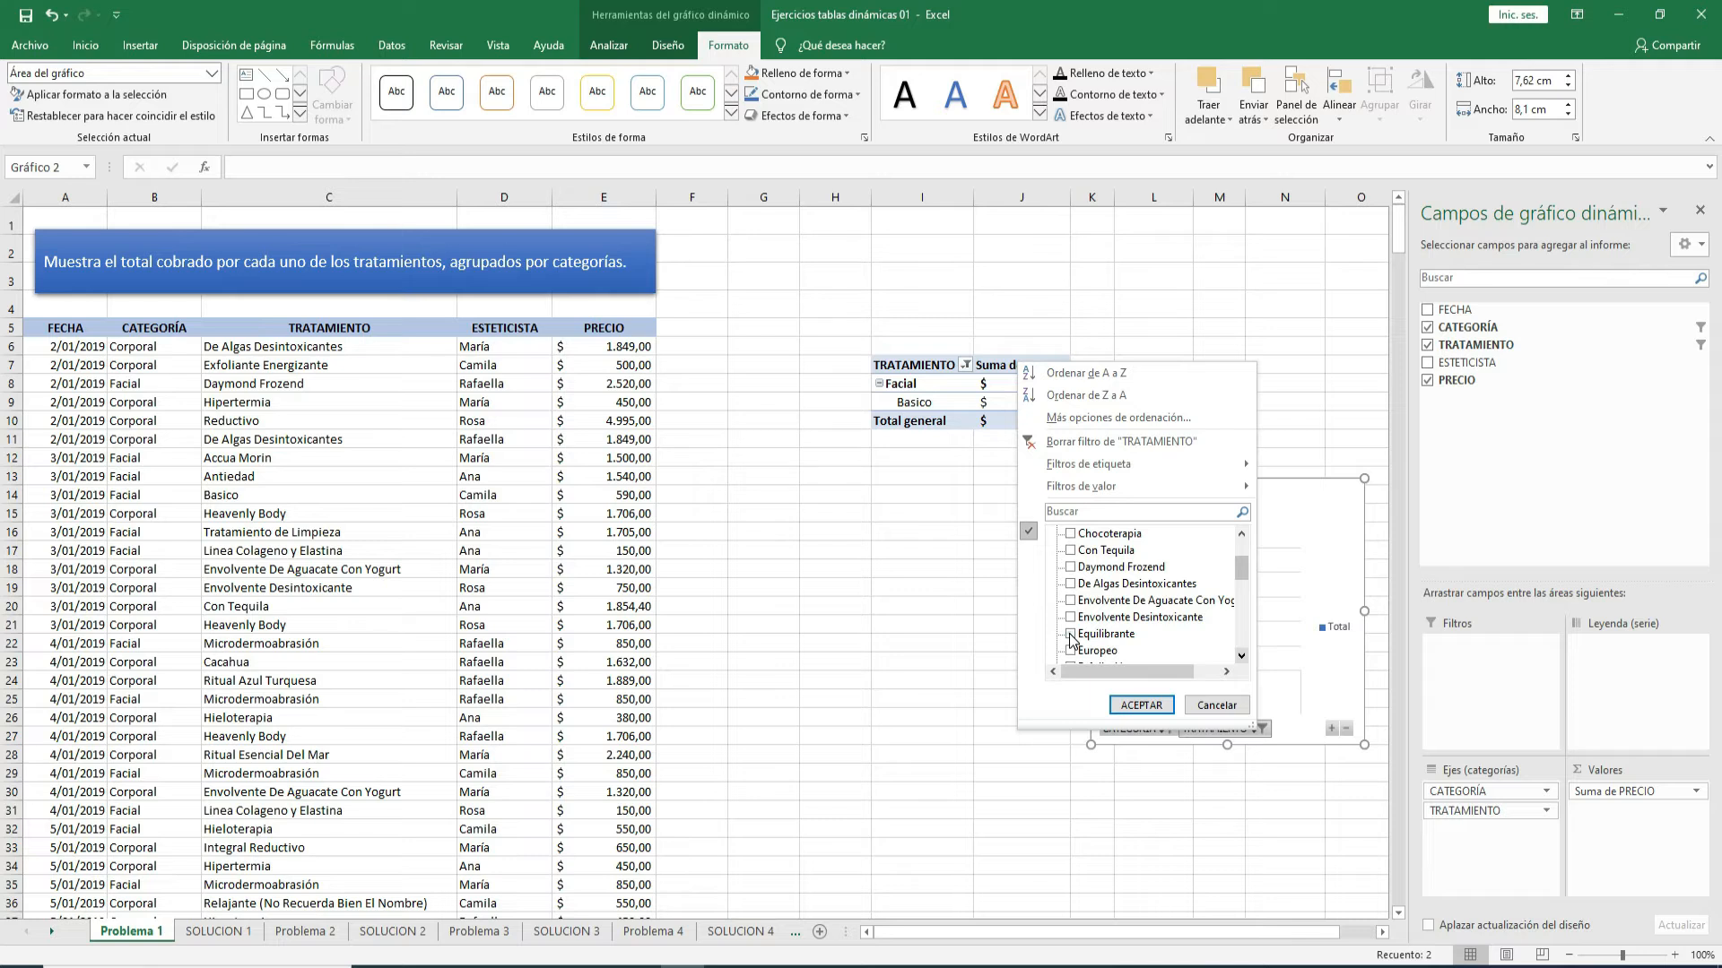
left_click(1143, 704)
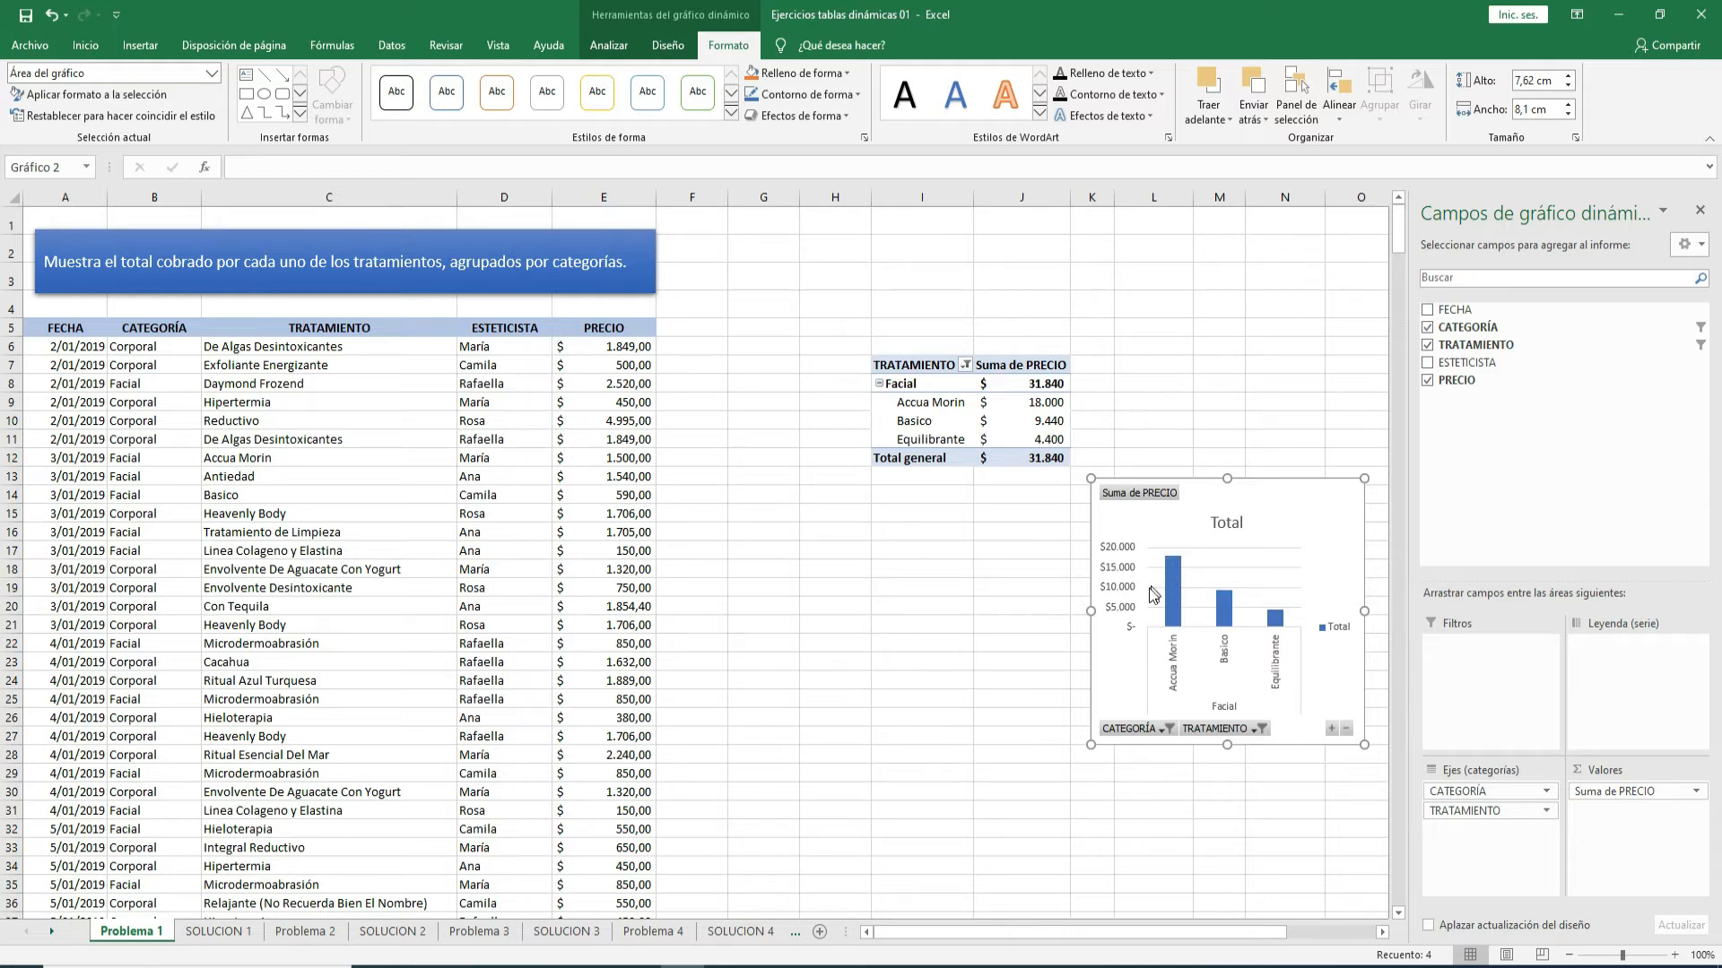
left_click(1164, 494)
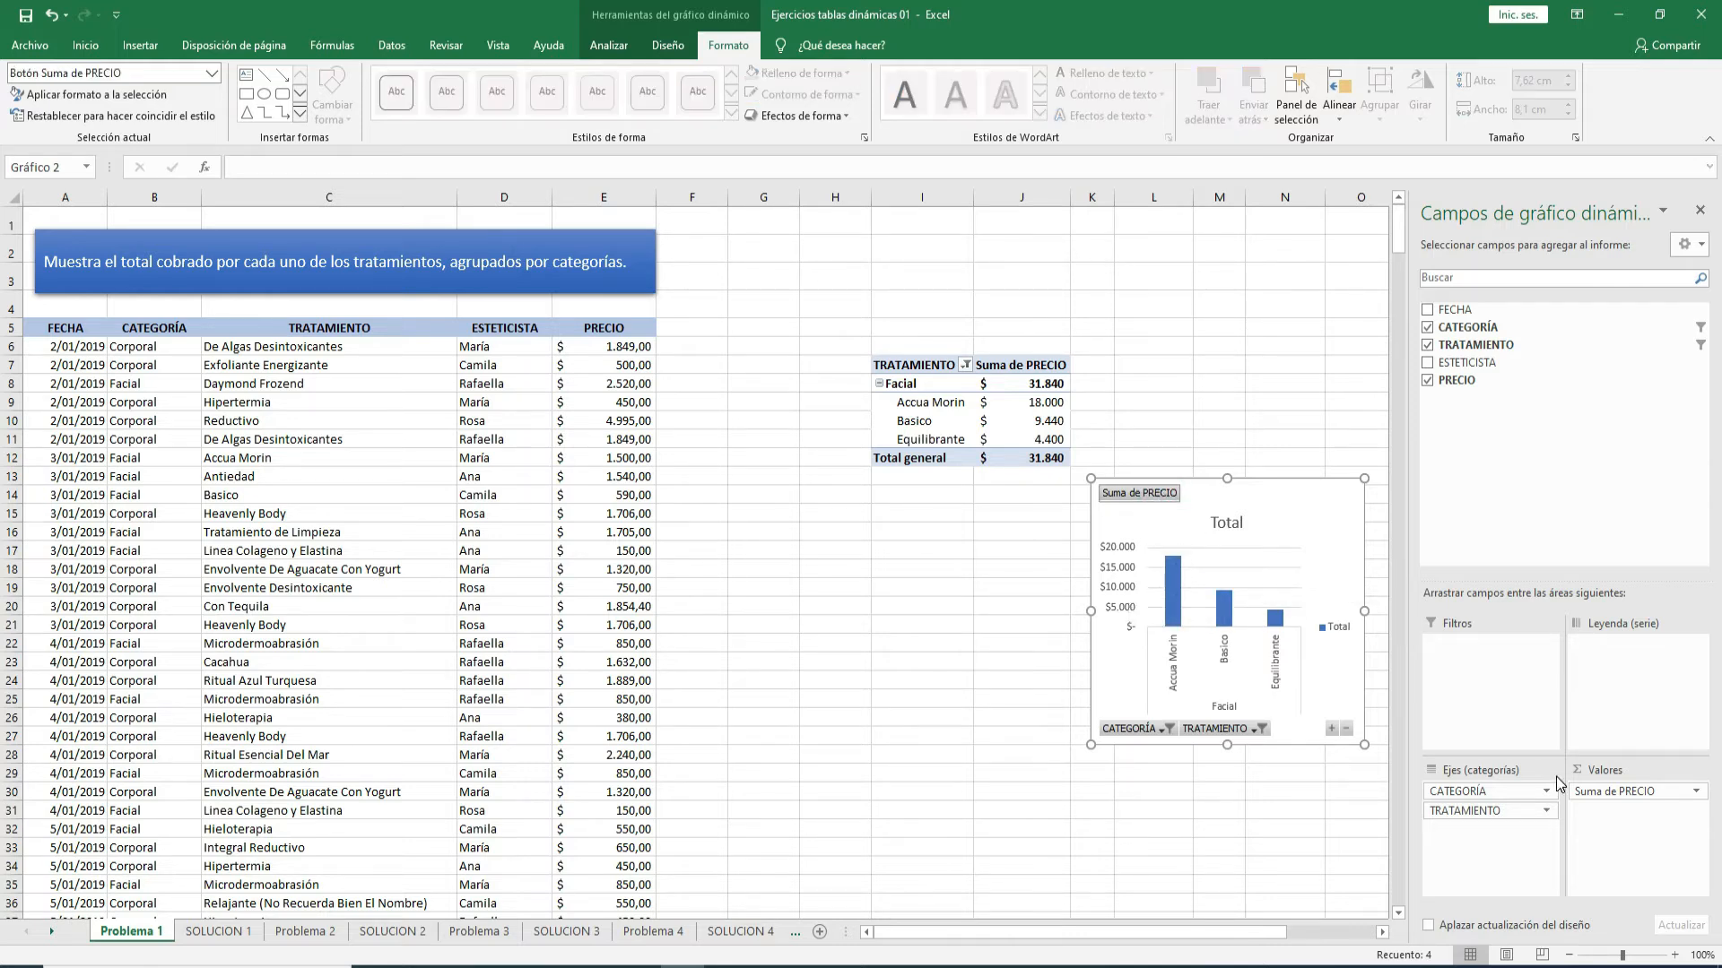
left_click(1659, 792)
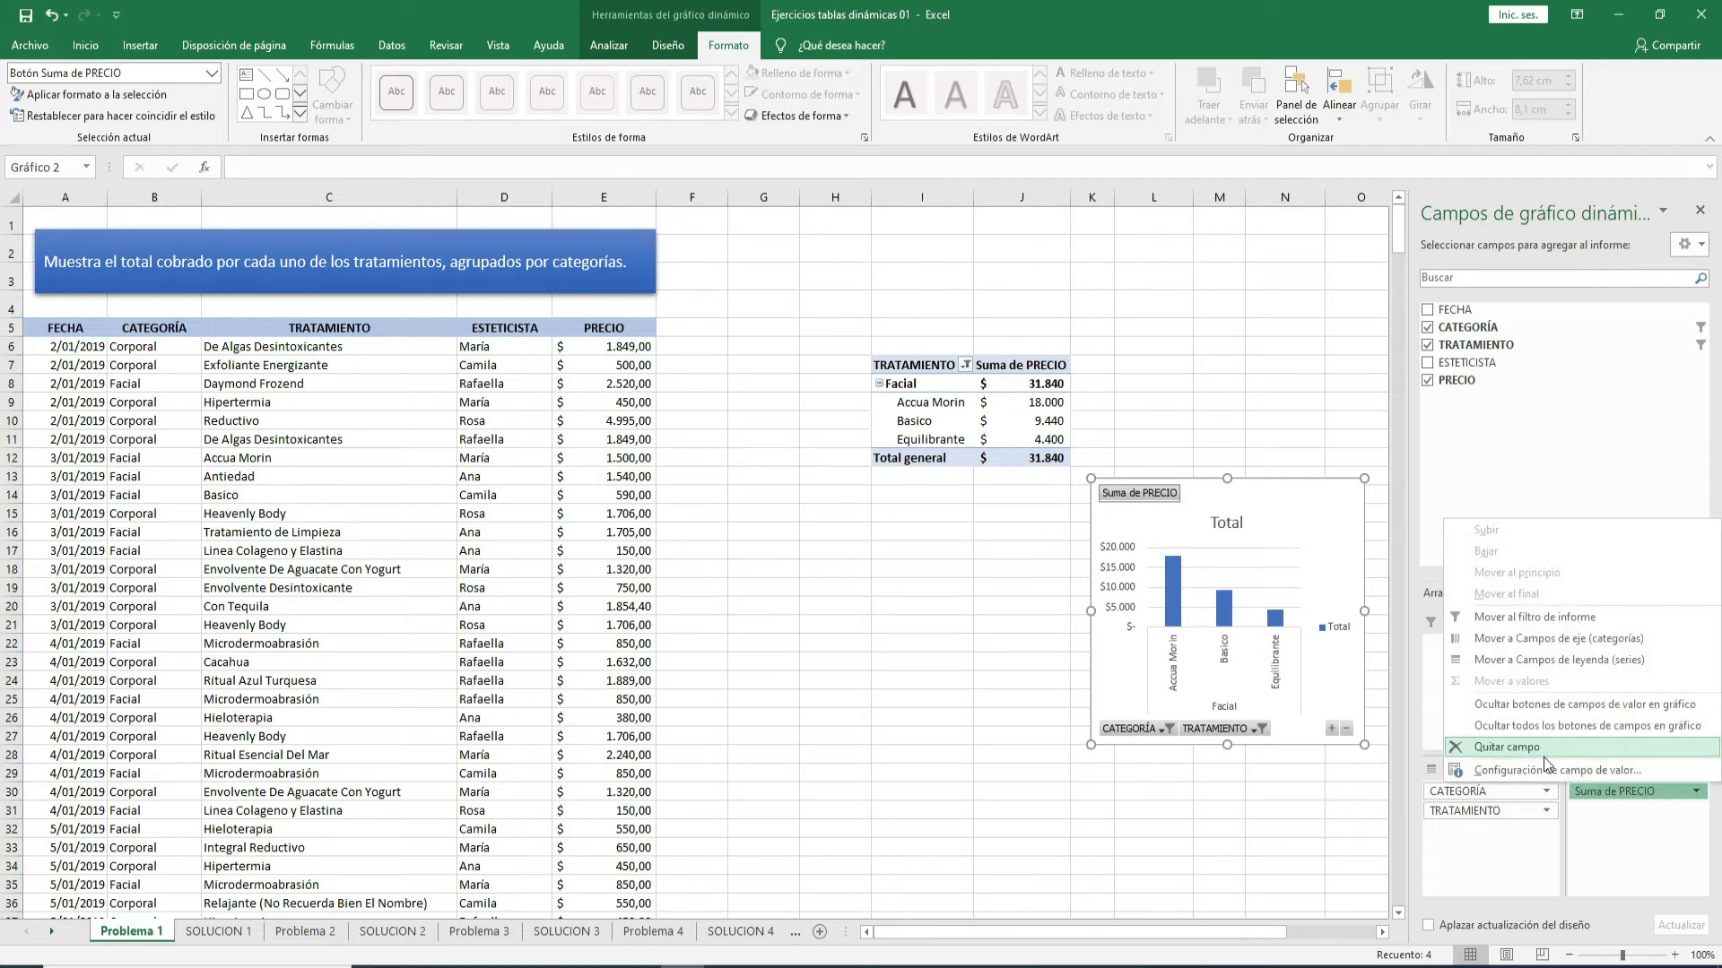
left_click(1486, 850)
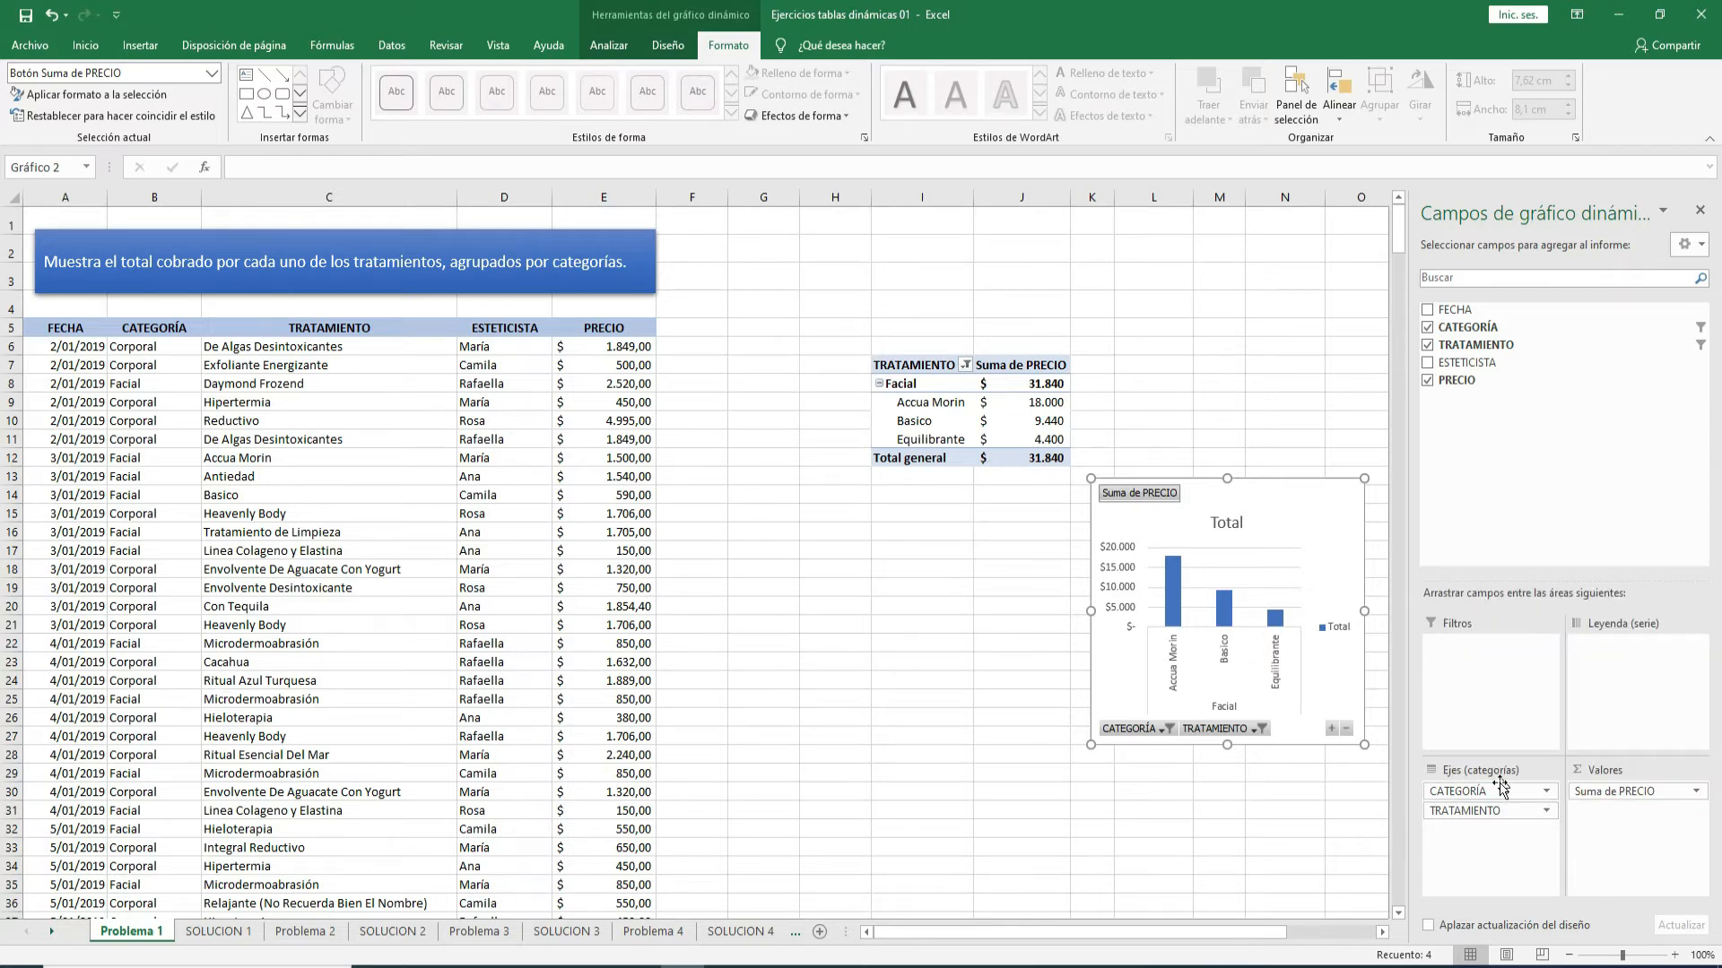
left_click(962, 598)
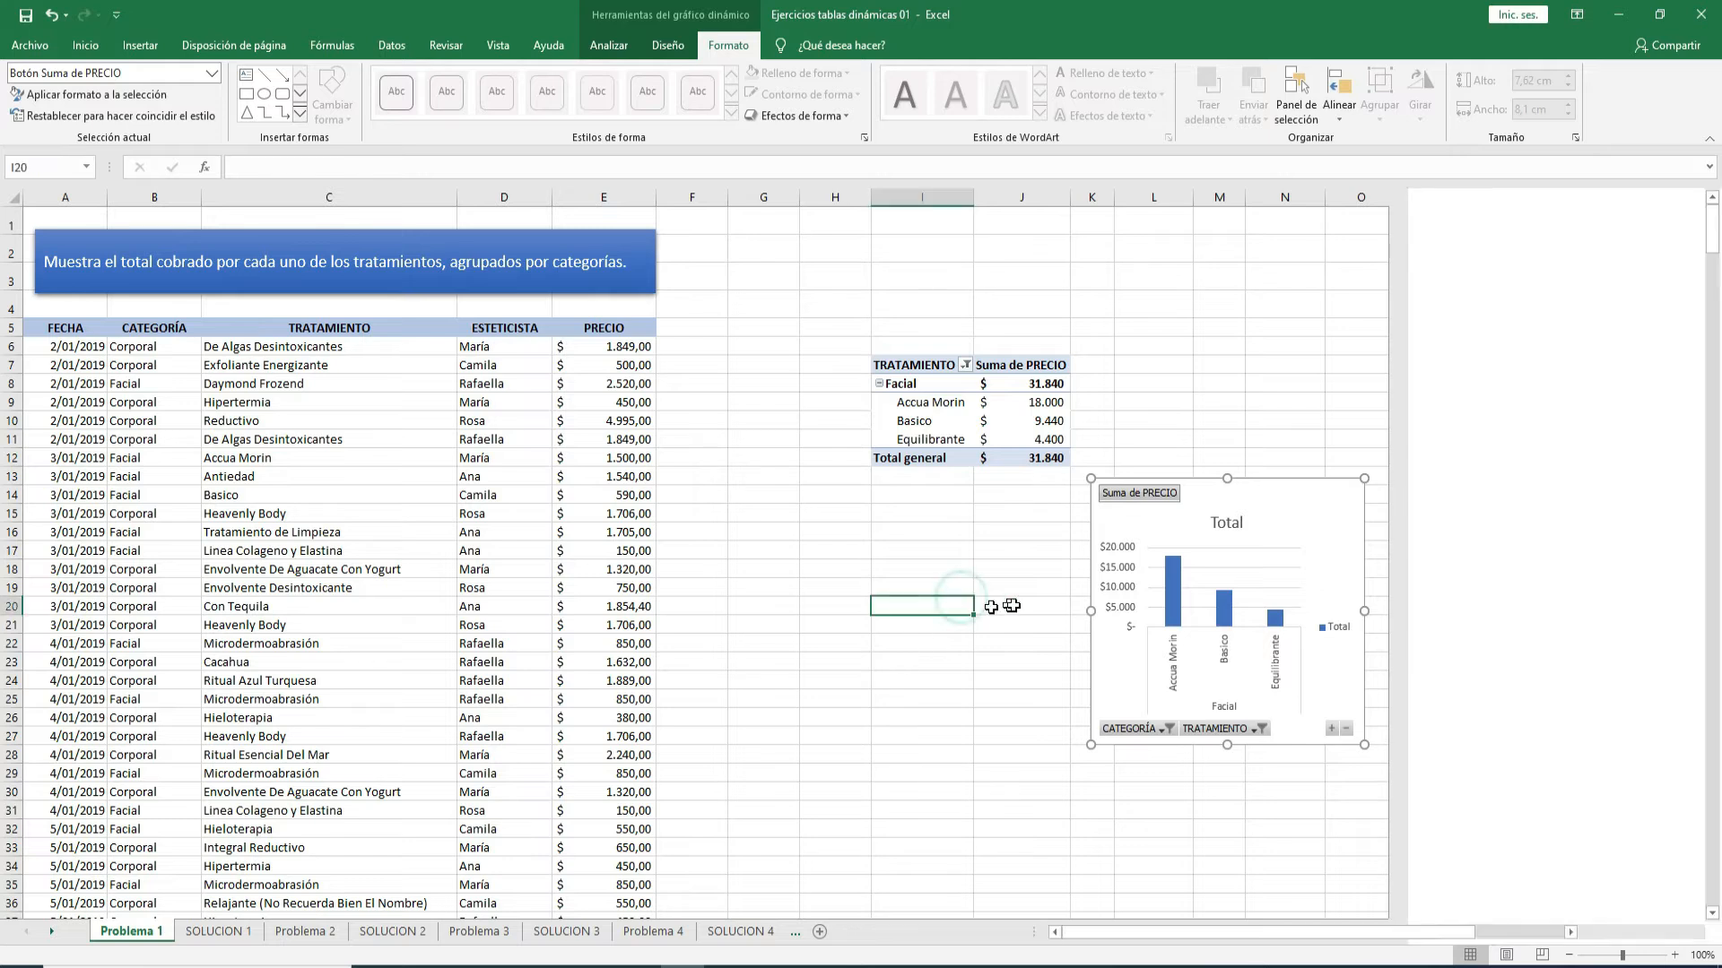
- Move the column pivot chart up beside the pivot table, keeping it over columns K to O
left_click(1257, 540)
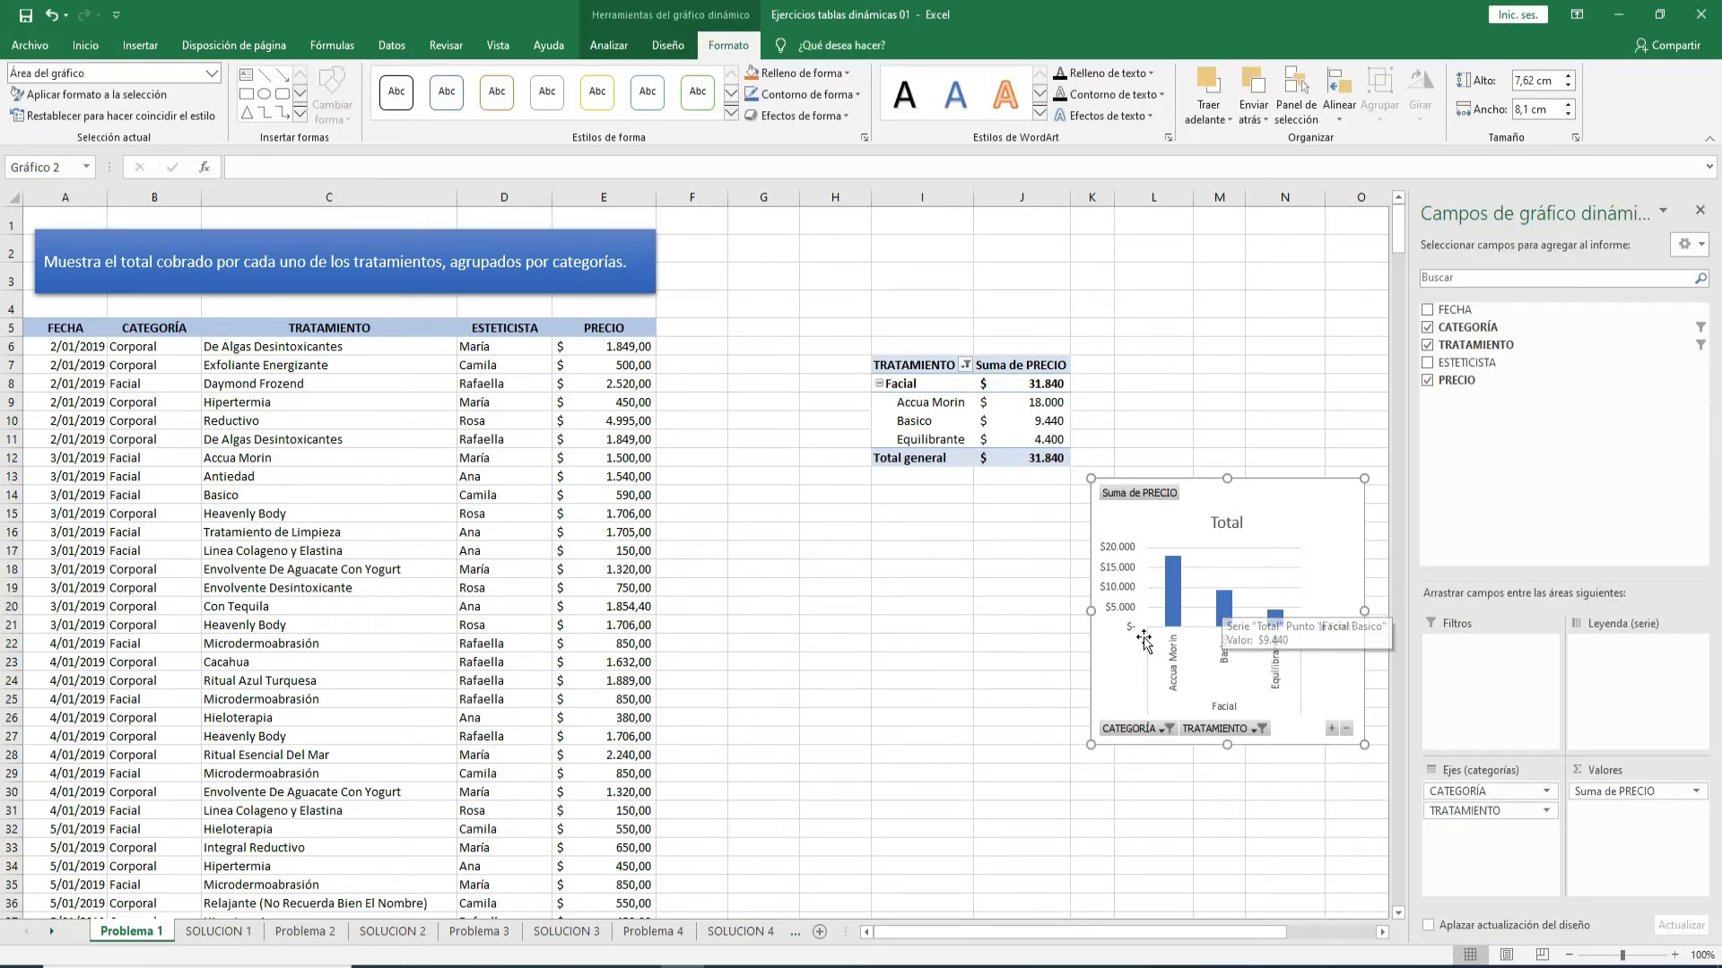
left_click_drag(1283, 509, 1286, 304)
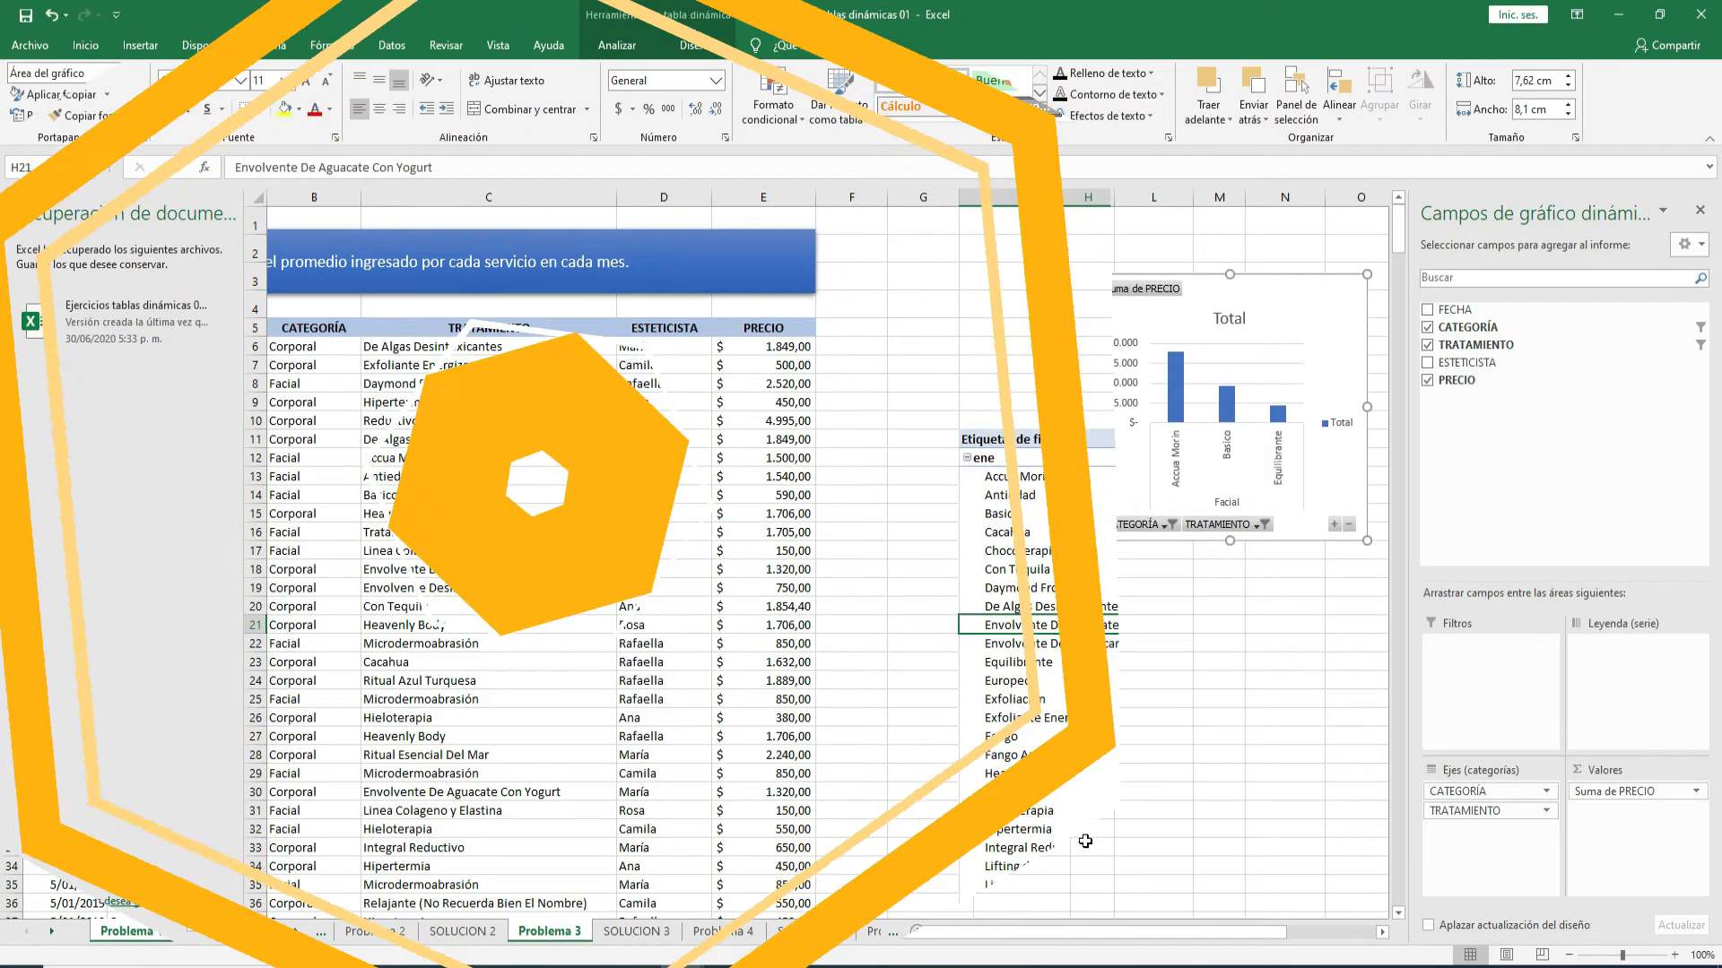
- On the Problema 3 sheet, insert a pie (Circular) pivot chart from the pivot table of average prices by month and treatment
left_click(1382, 934)
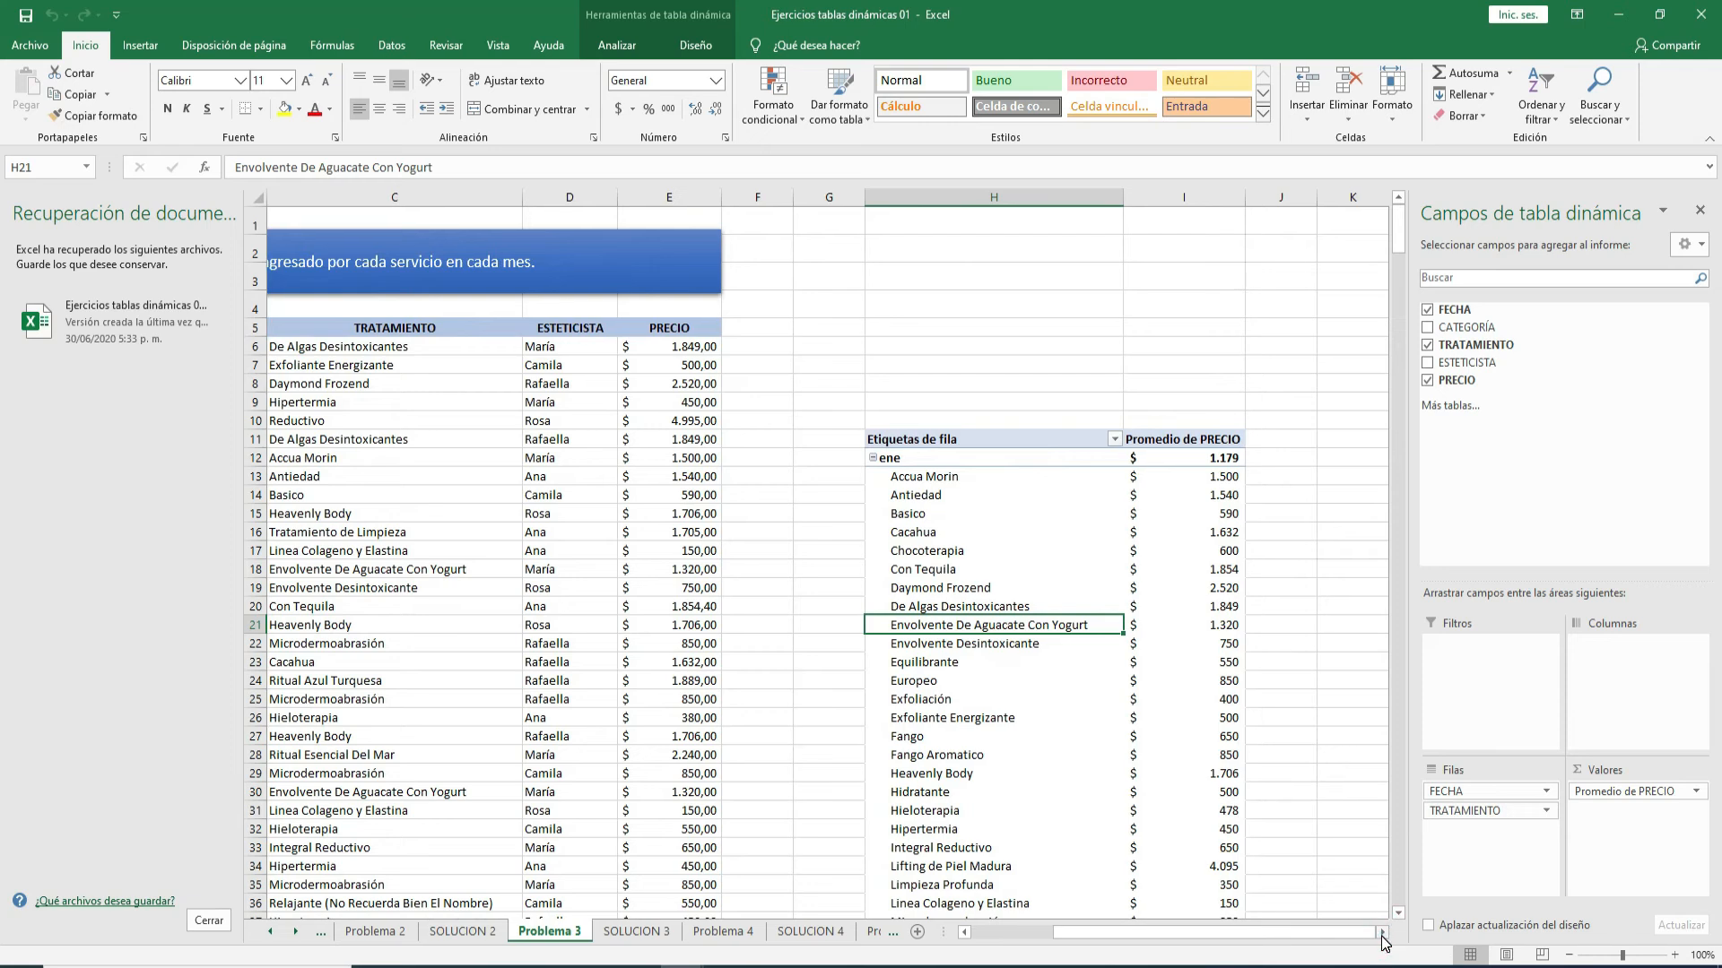
left_click(945, 574)
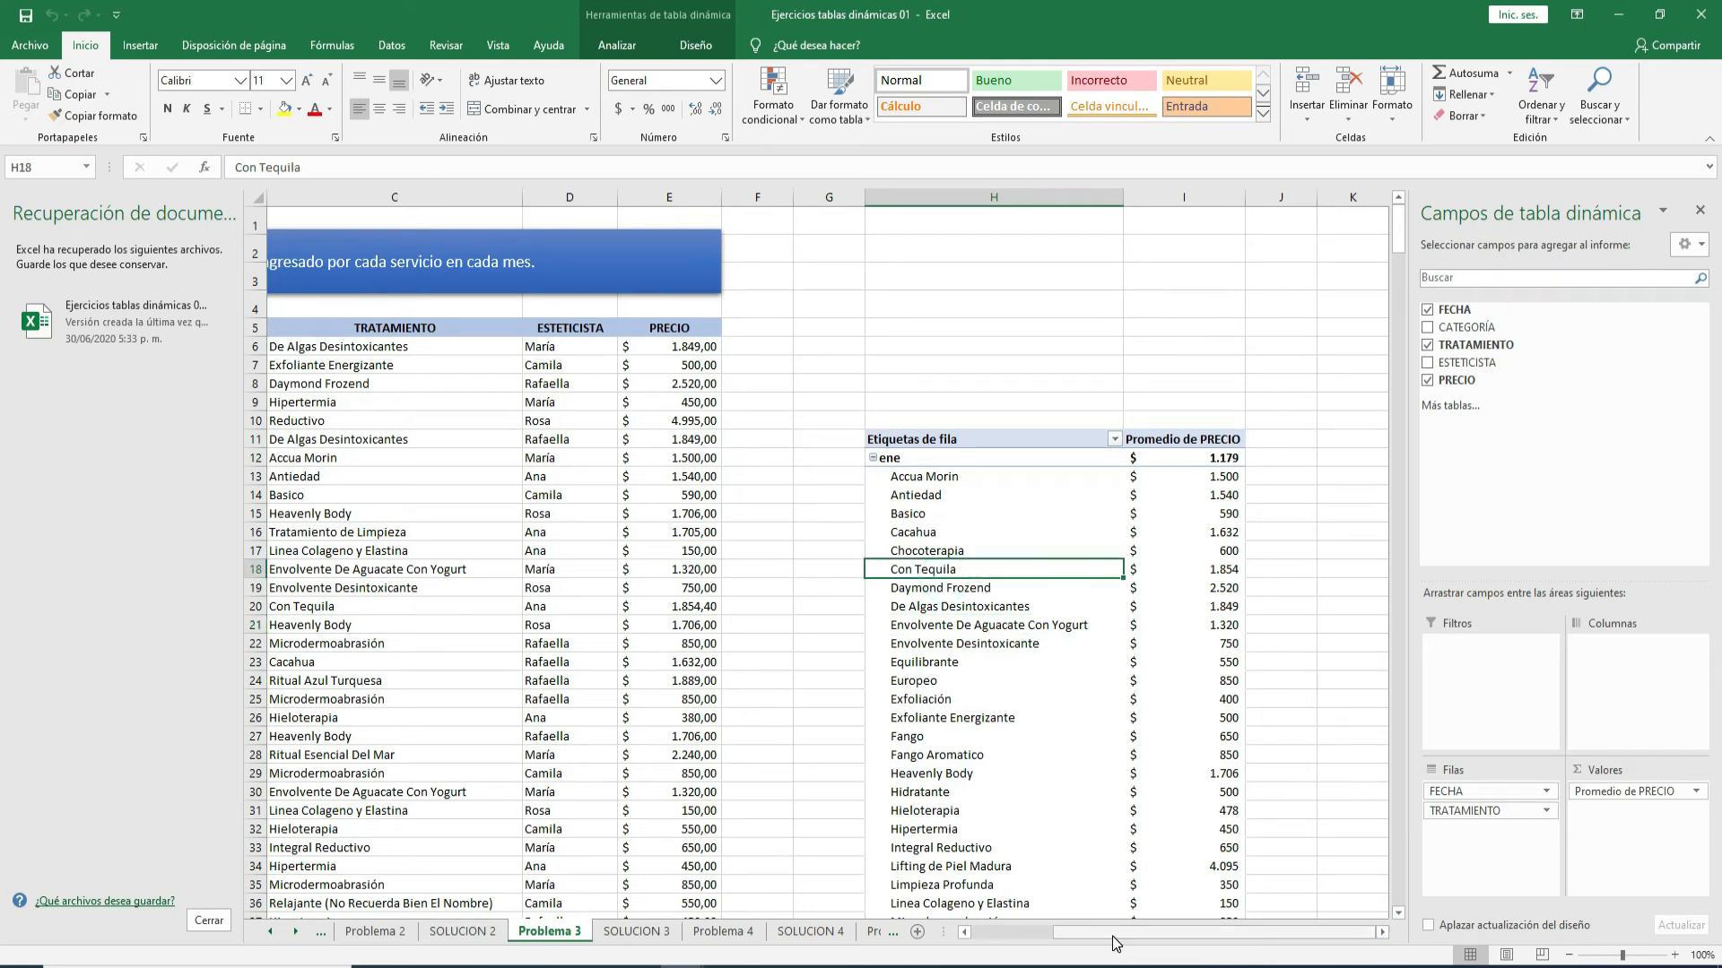
left_click_drag(1114, 934, 1040, 934)
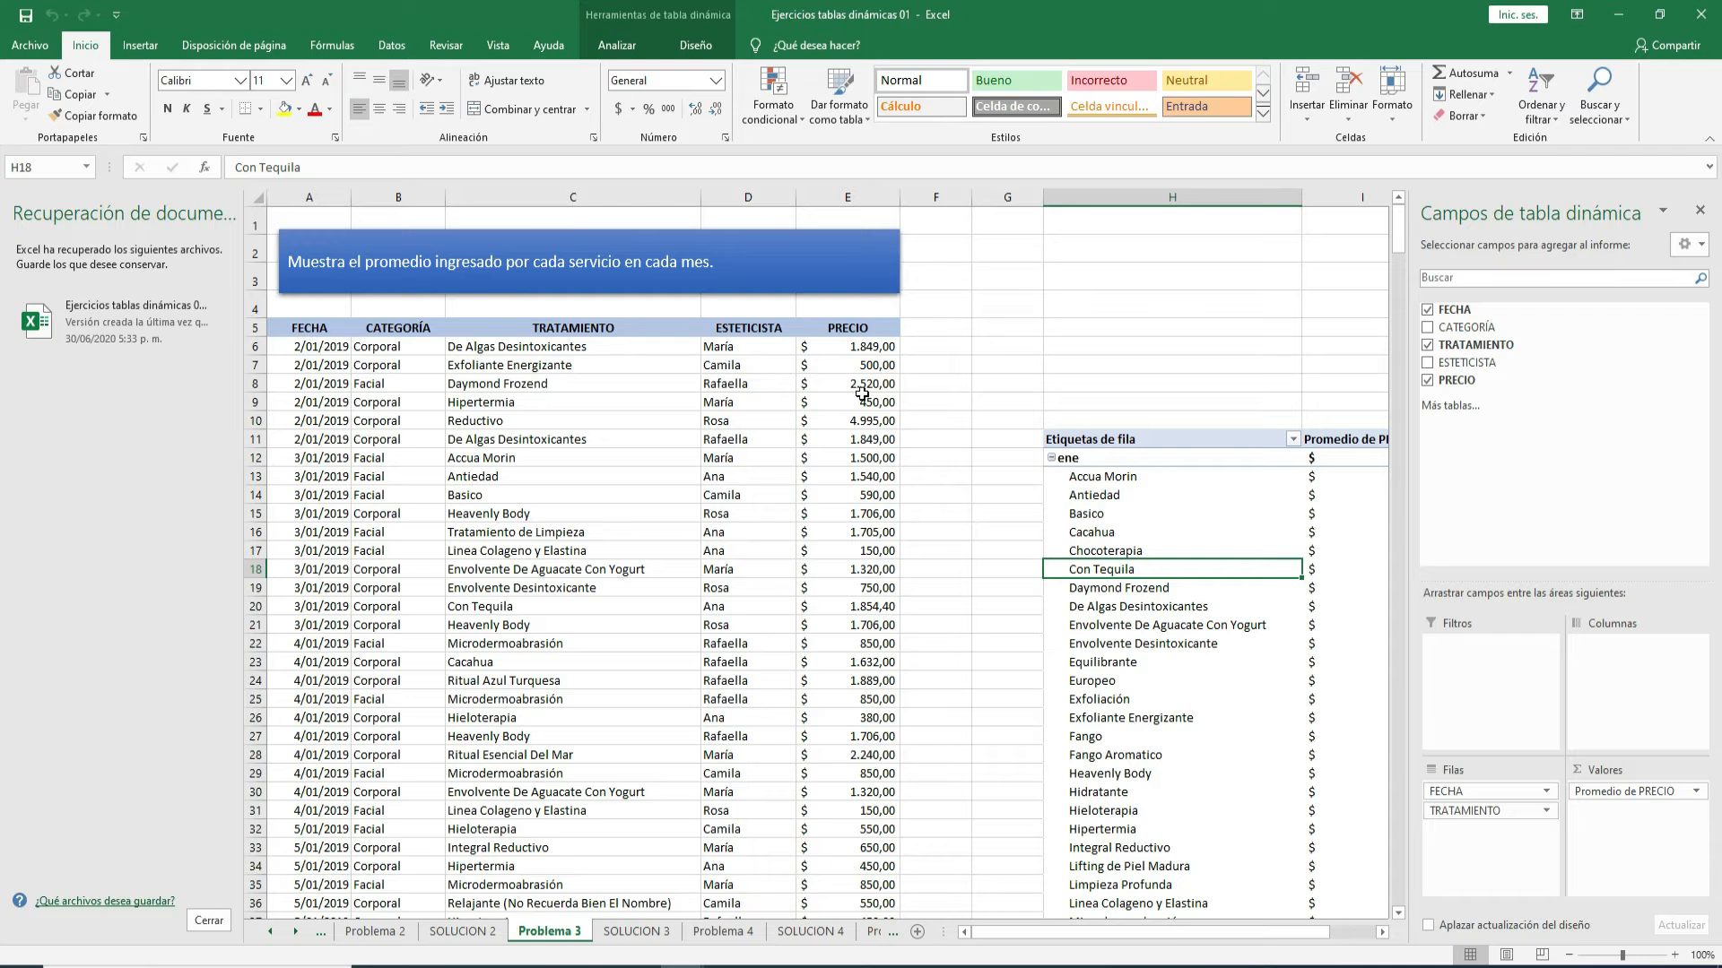
left_click(1382, 934)
left_click(1381, 935)
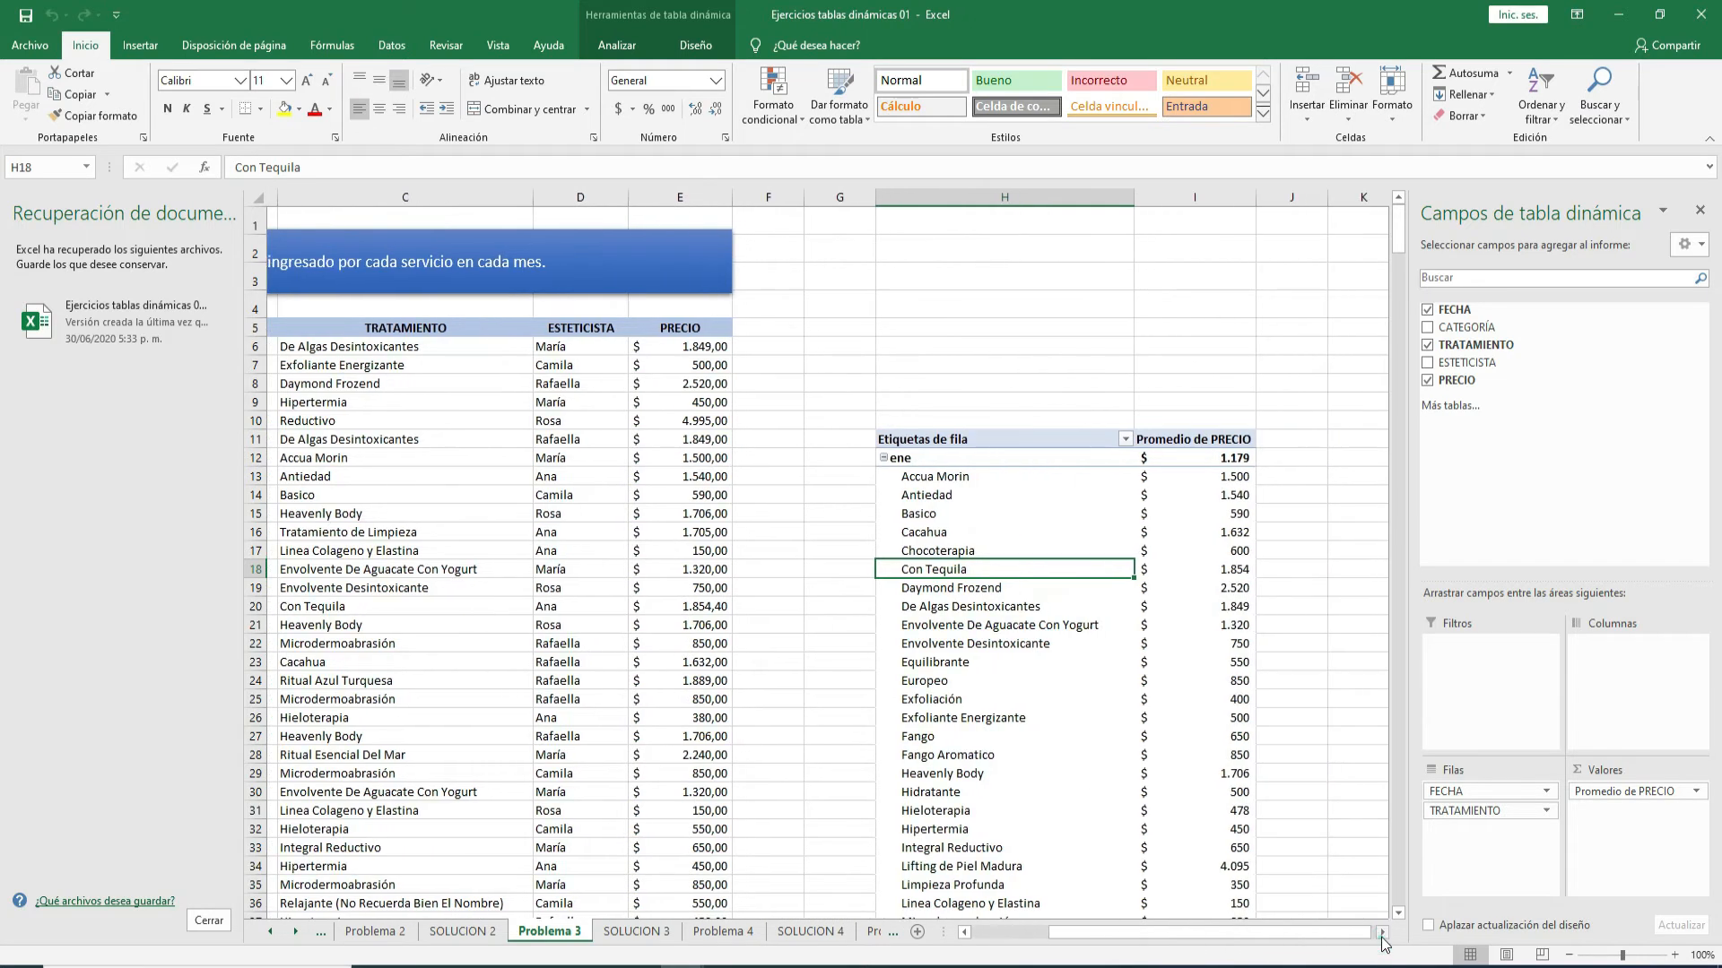
left_click(1381, 935)
left_click(1382, 934)
left_click(669, 673)
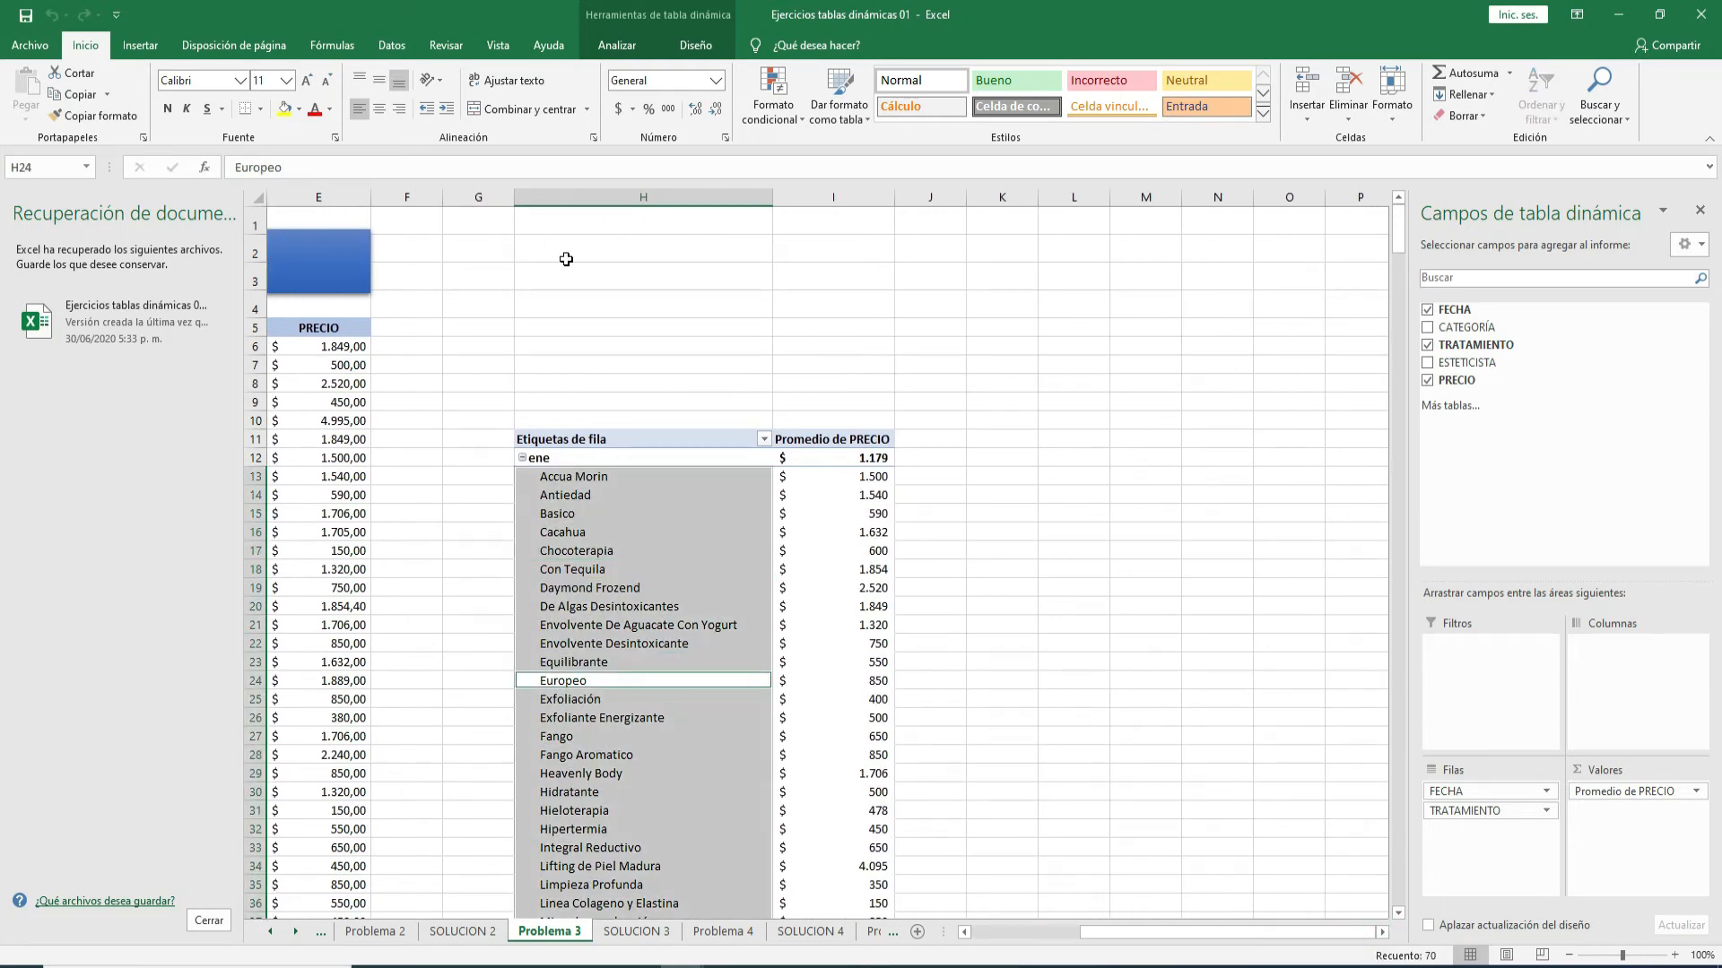
left_click(617, 46)
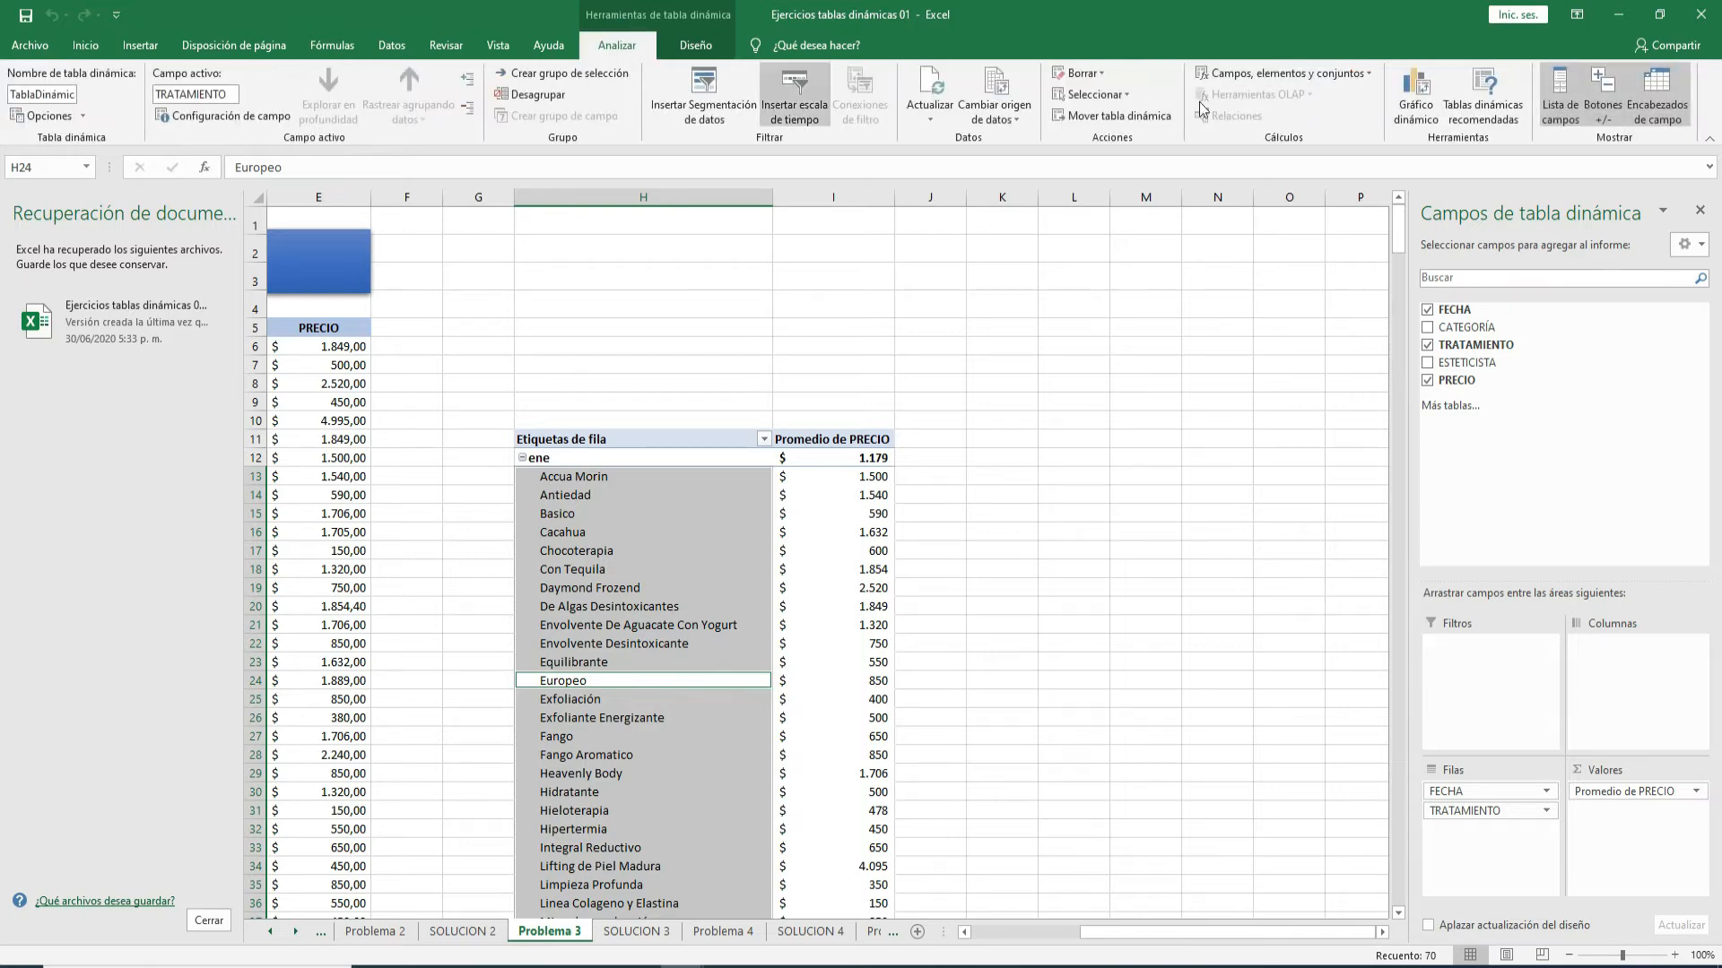
left_click(1416, 101)
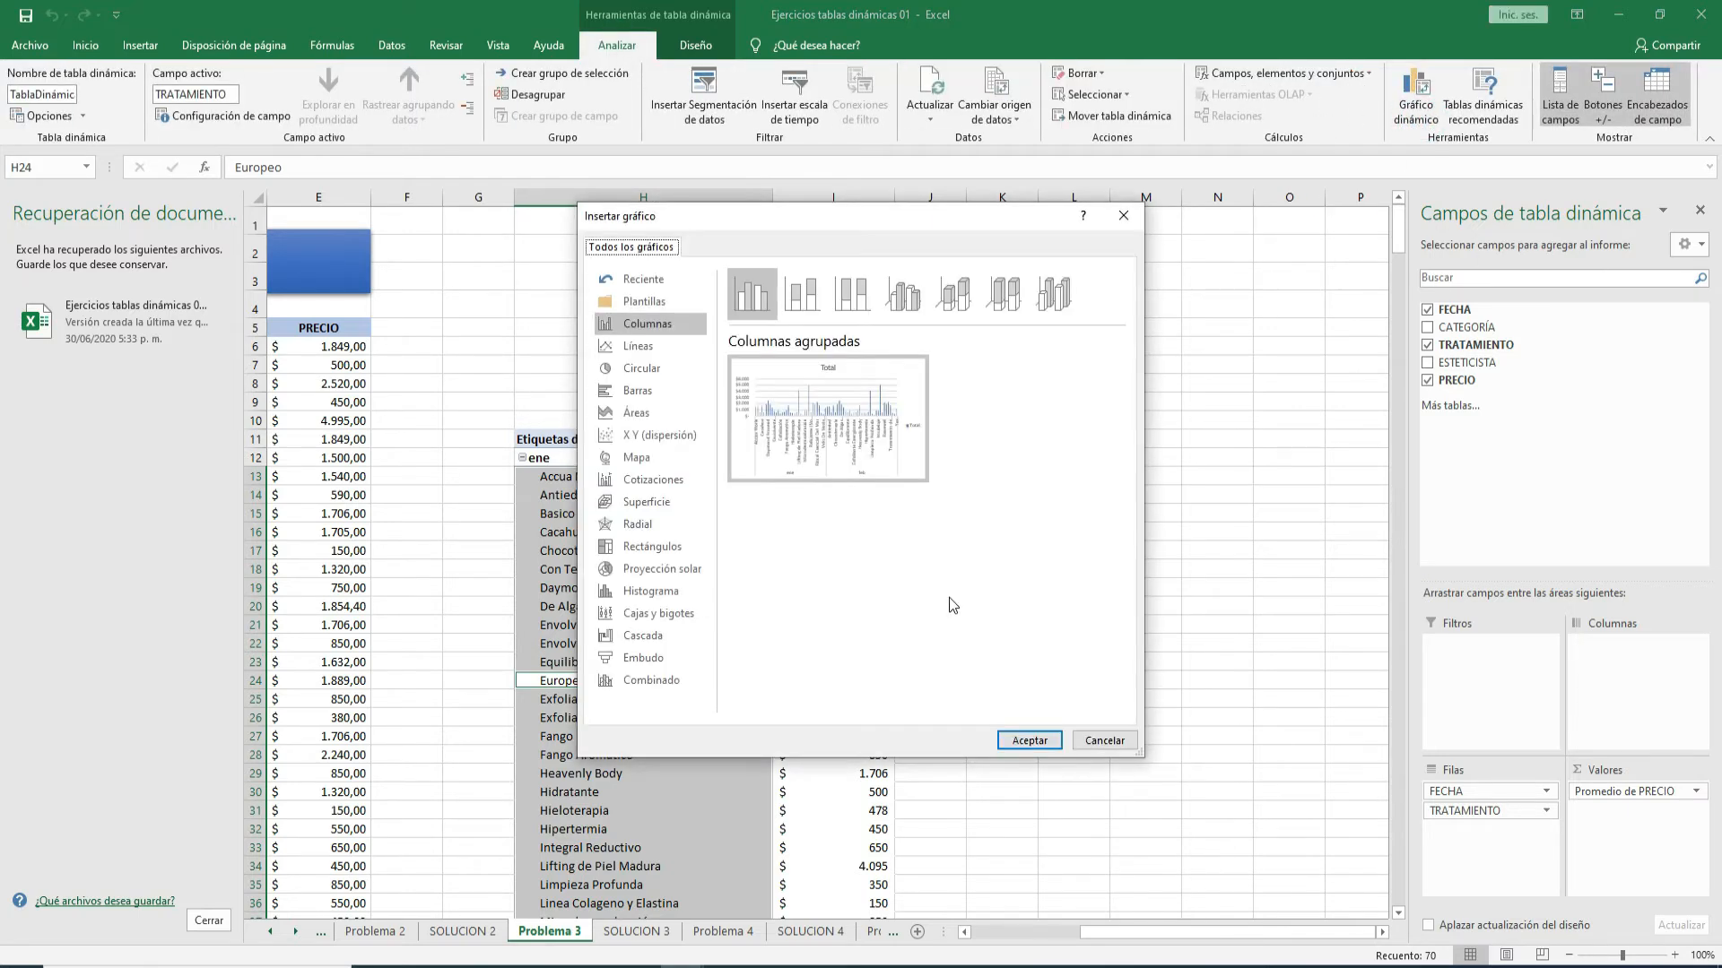
left_click(643, 371)
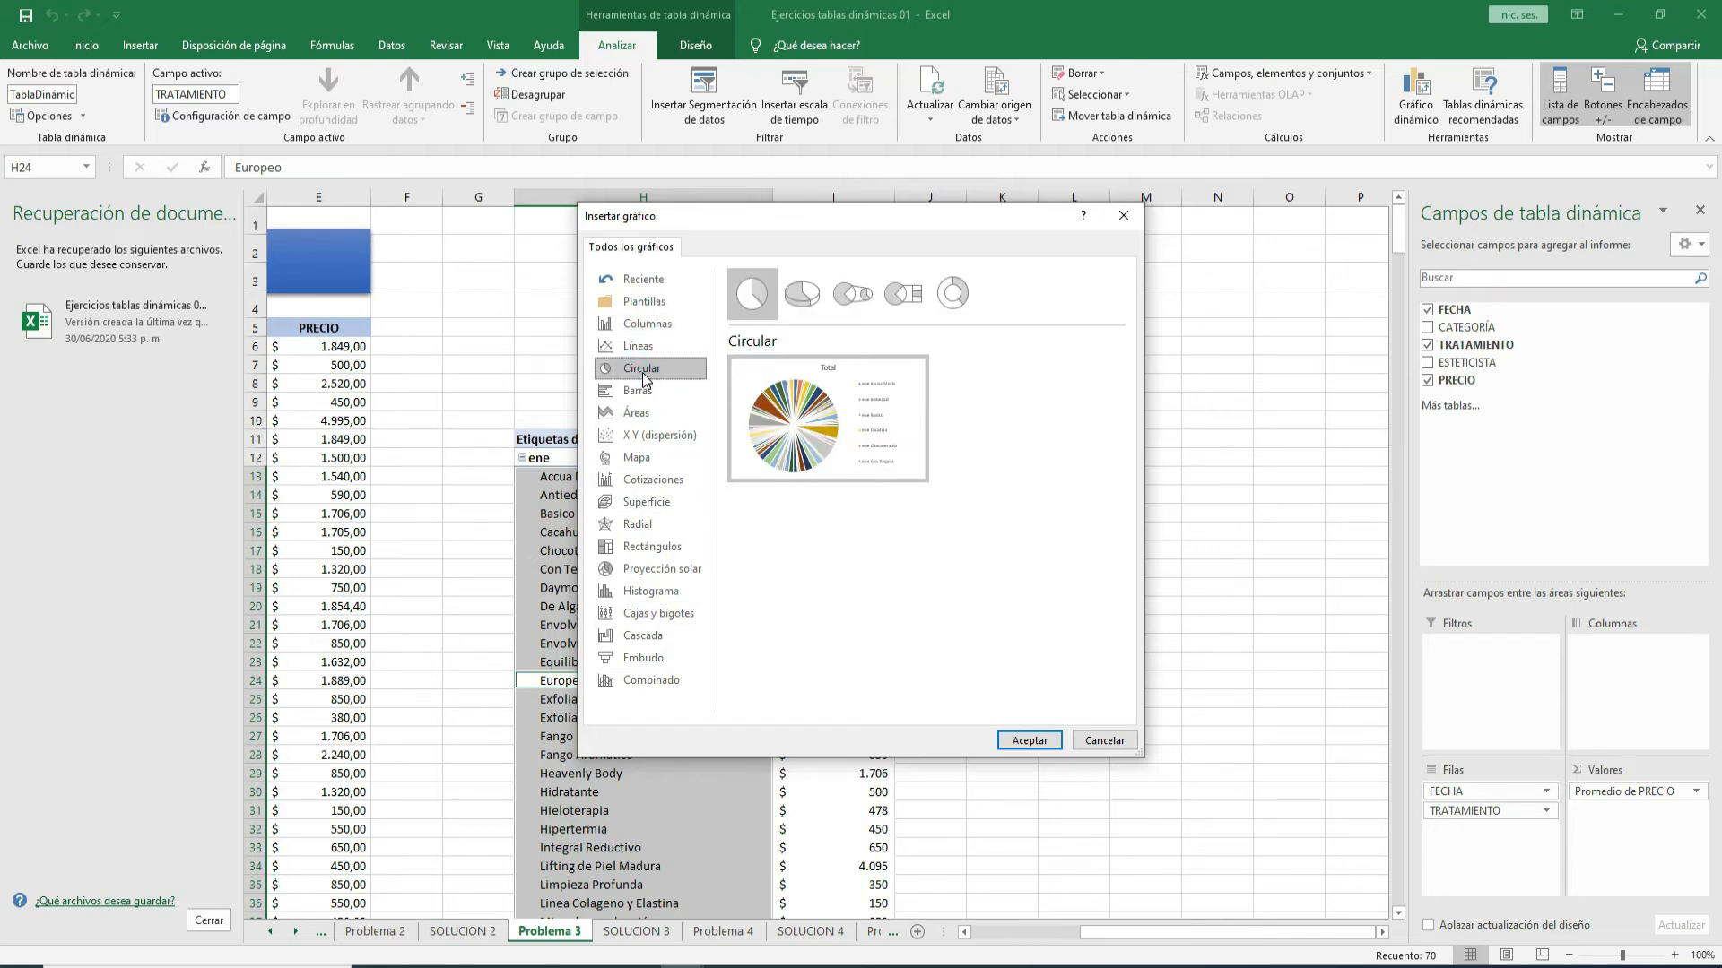
left_click(1044, 745)
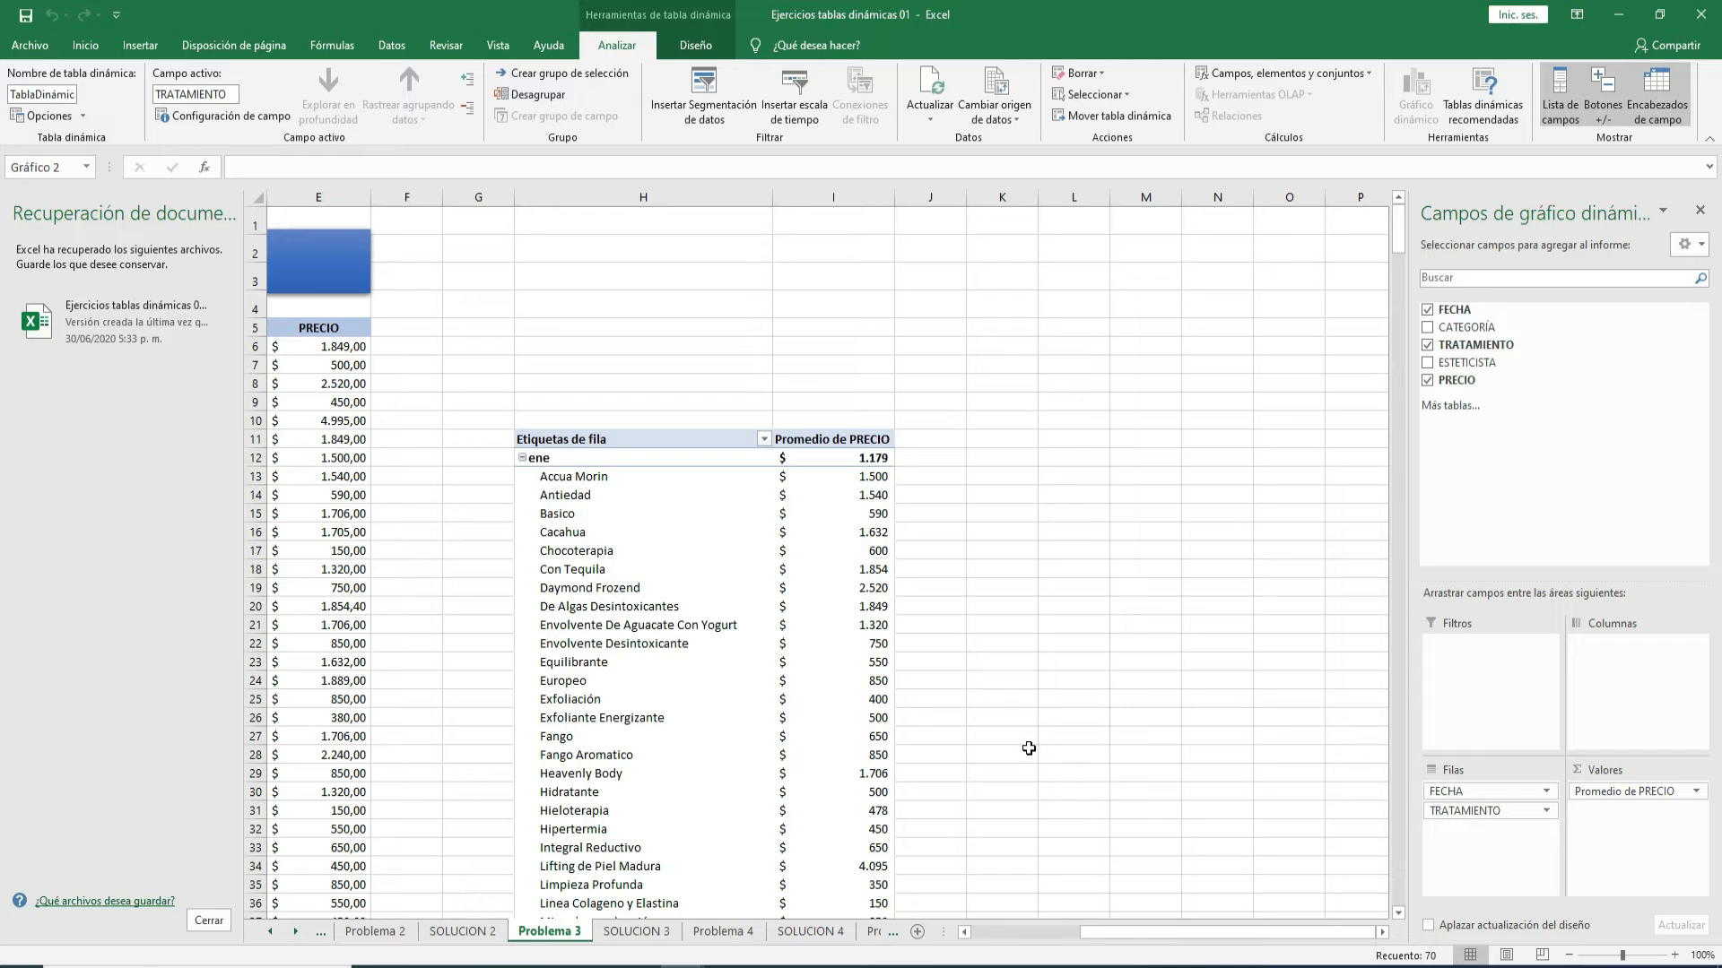
- Enlarge the pie chart to about 10.3 cm high by 19 cm wide and place it from column I to P, beginning near row 3
left_click_drag(1045, 699, 1256, 787)
left_click_drag(989, 684, 1133, 545)
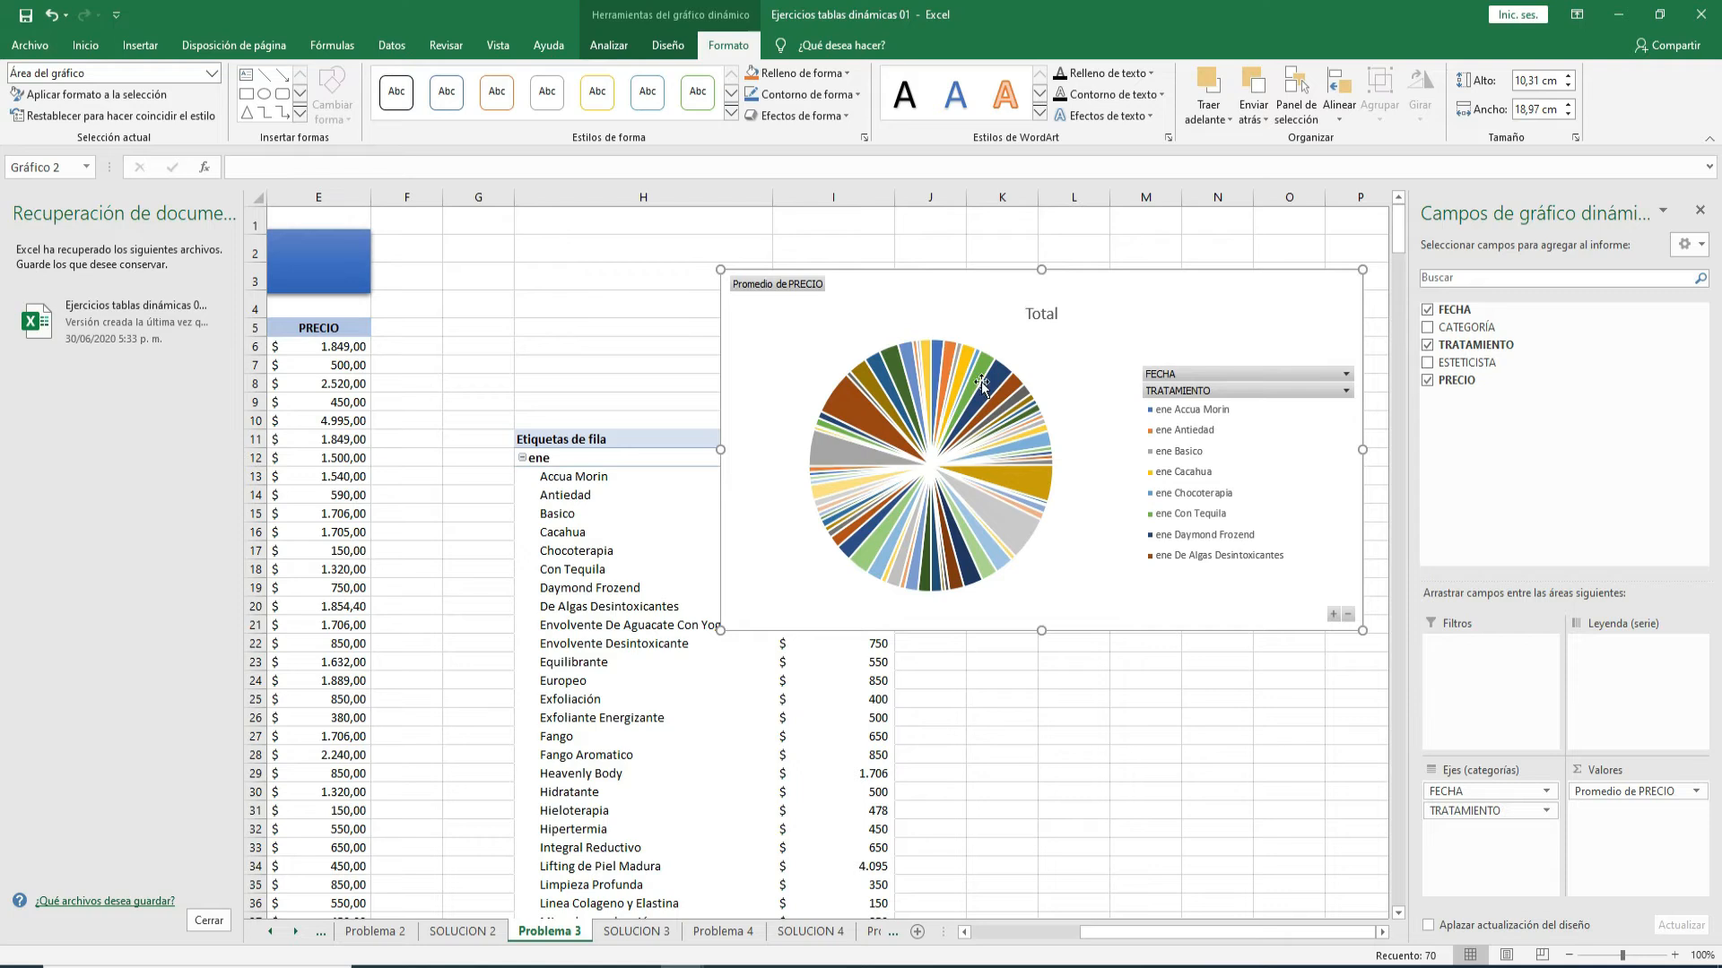
- Filter the pie chart's TRATAMIENTO field to show only Con Tequila
left_click(1346, 391)
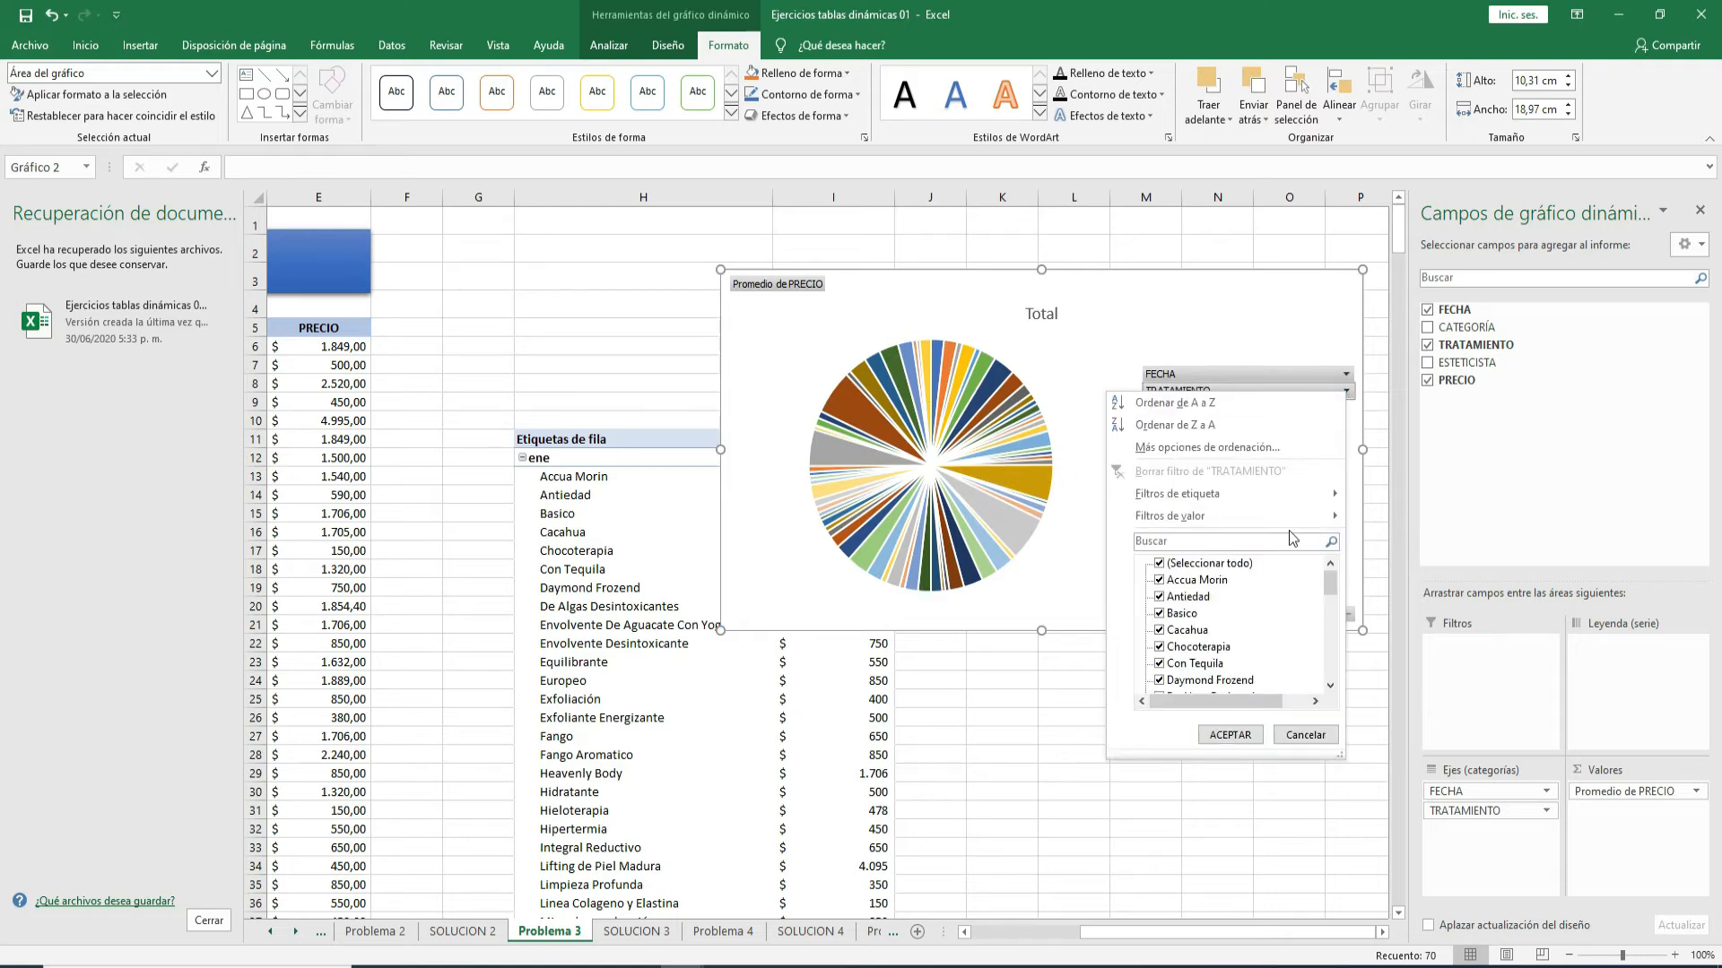
left_click(1158, 564)
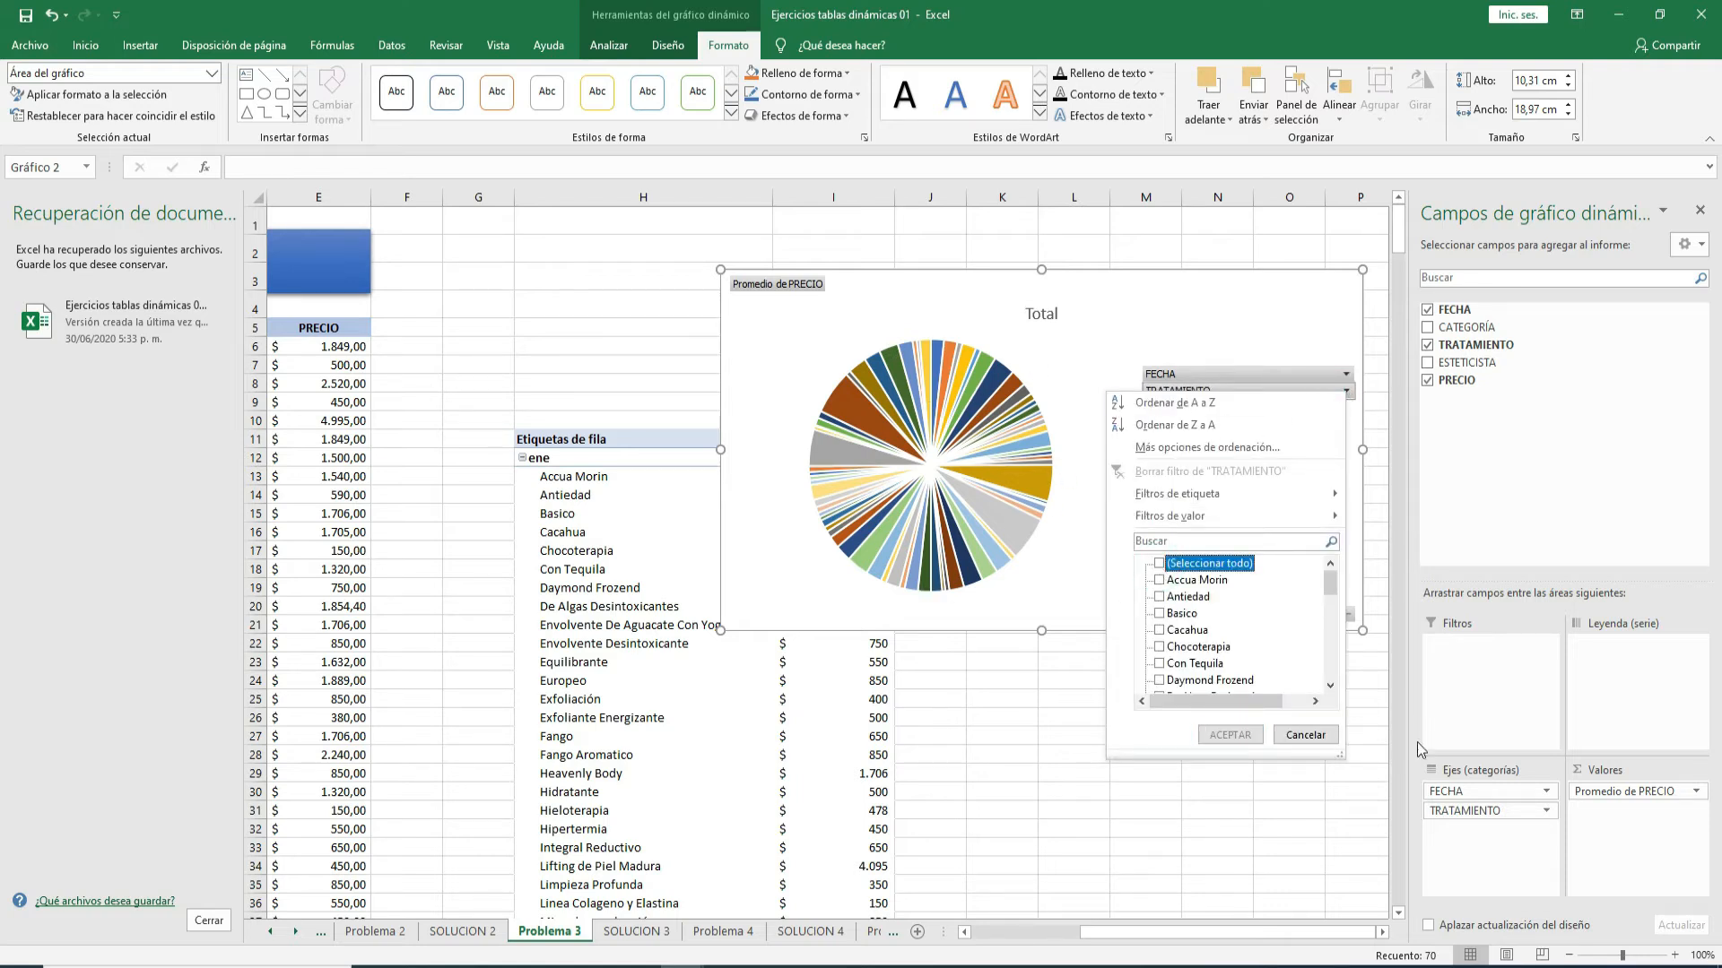
left_click(1158, 663)
left_click(1229, 735)
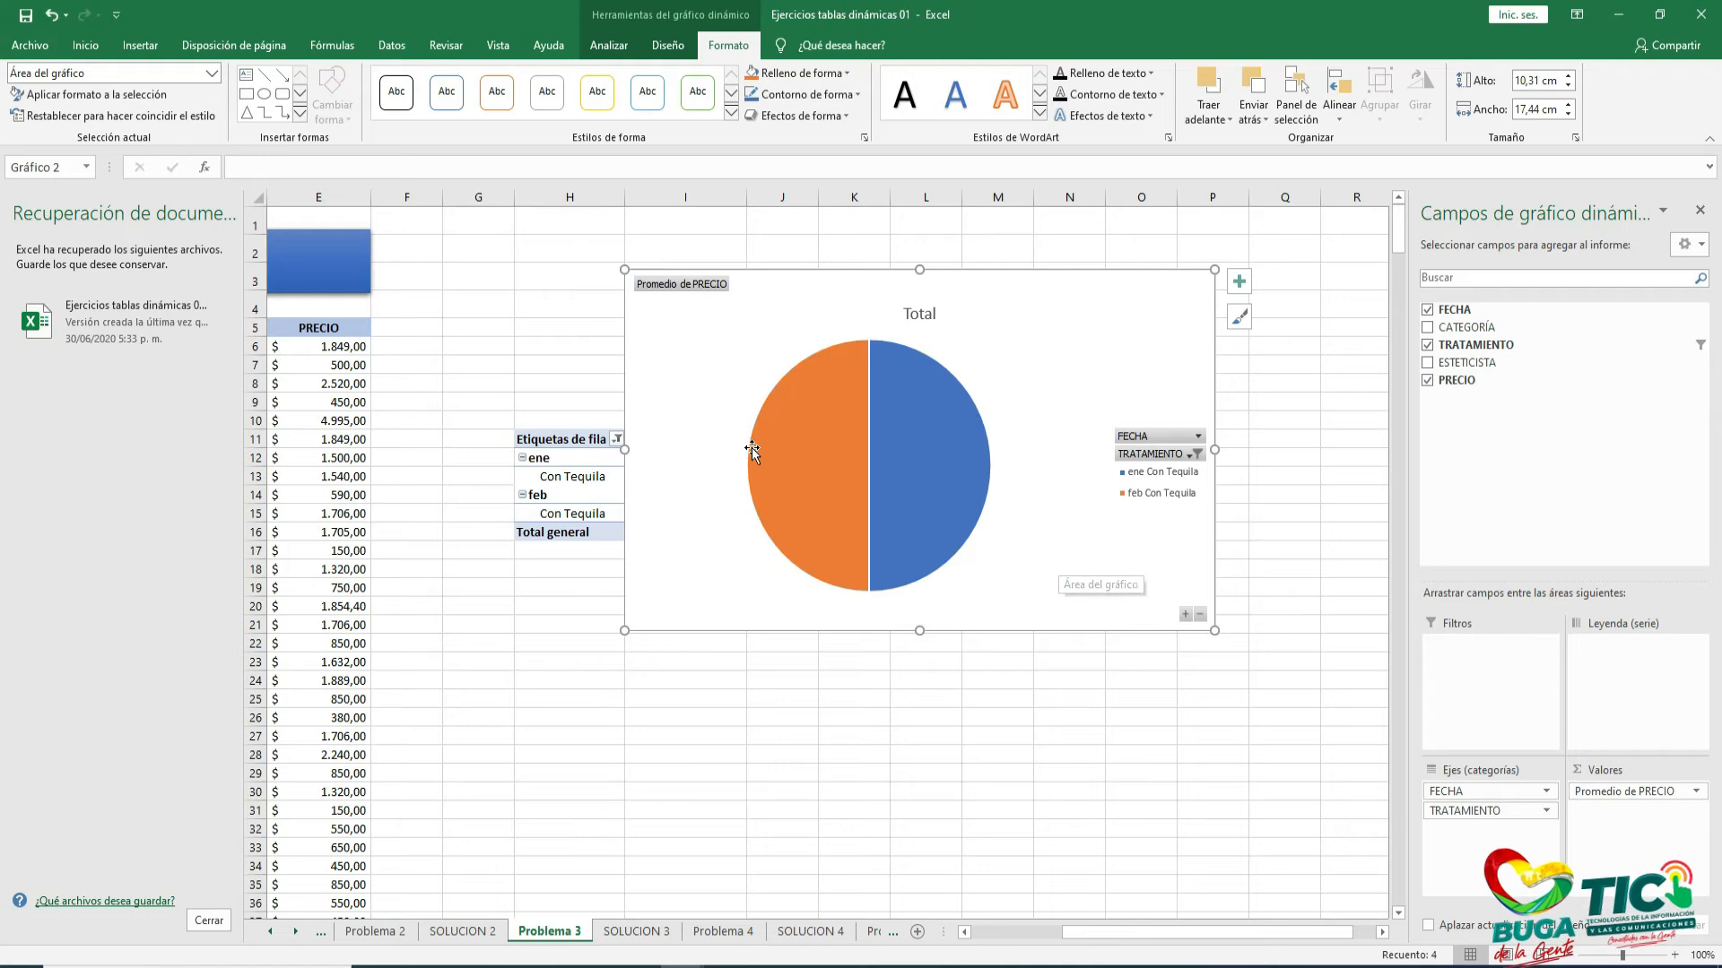
- Change the pie chart's TRATAMIENTO filter to show only Cacahua
left_click(1186, 455)
left_click(995, 694)
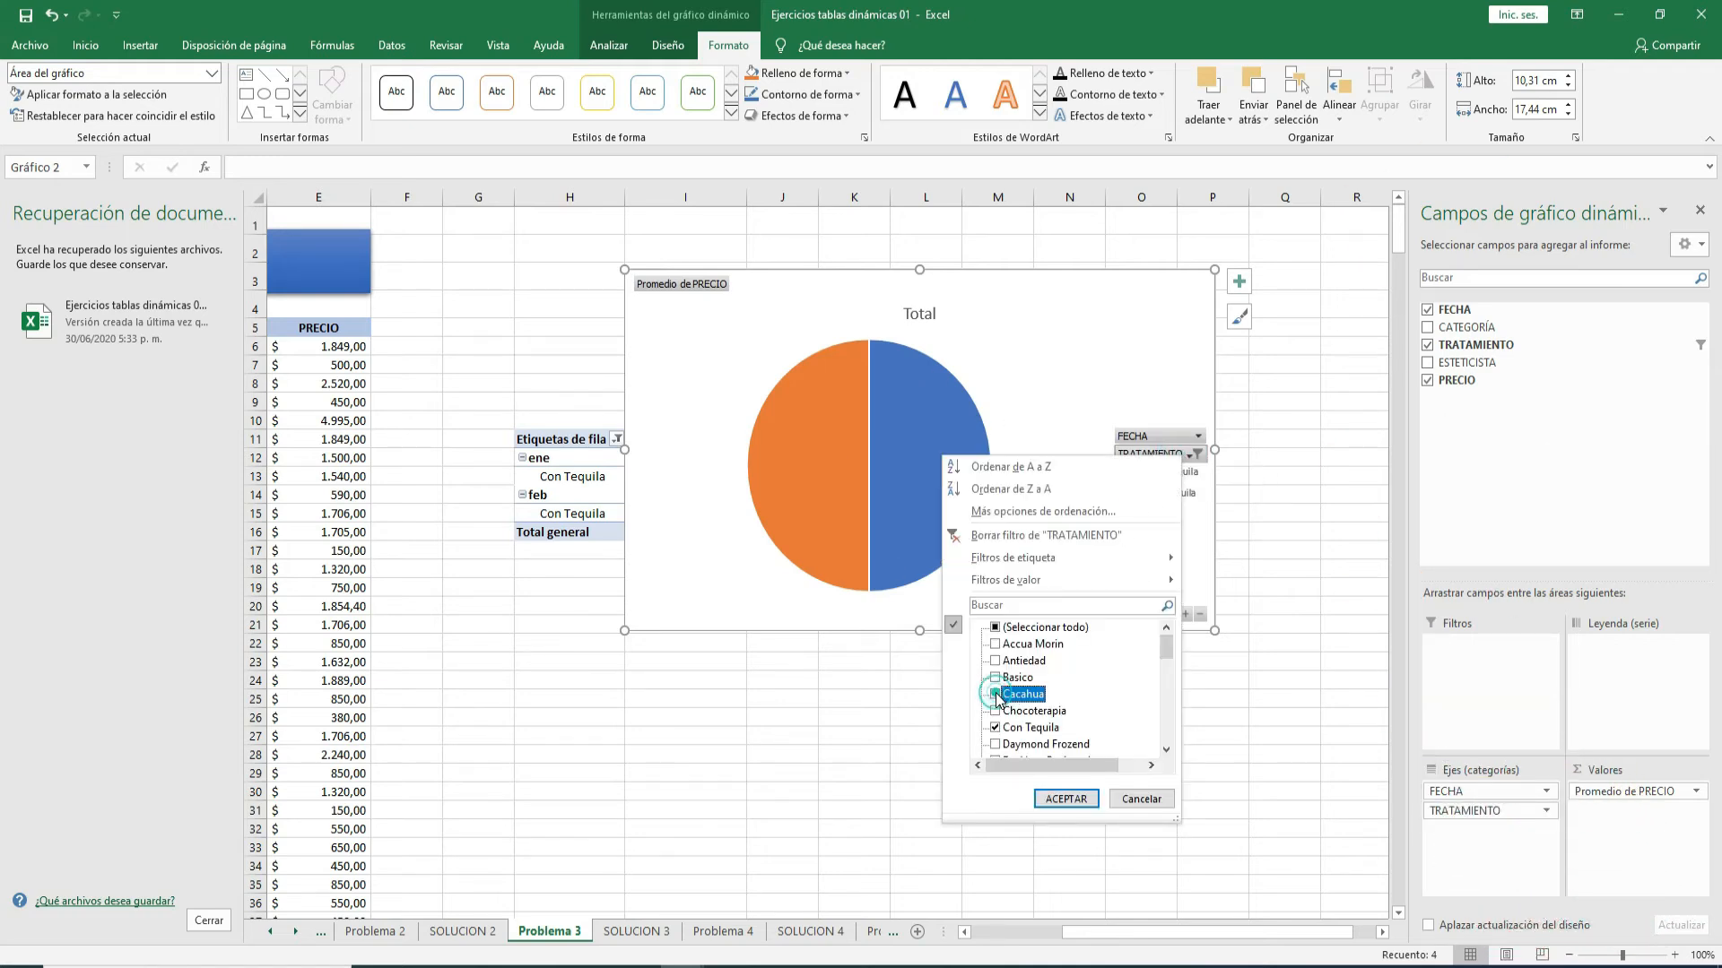
left_click(995, 727)
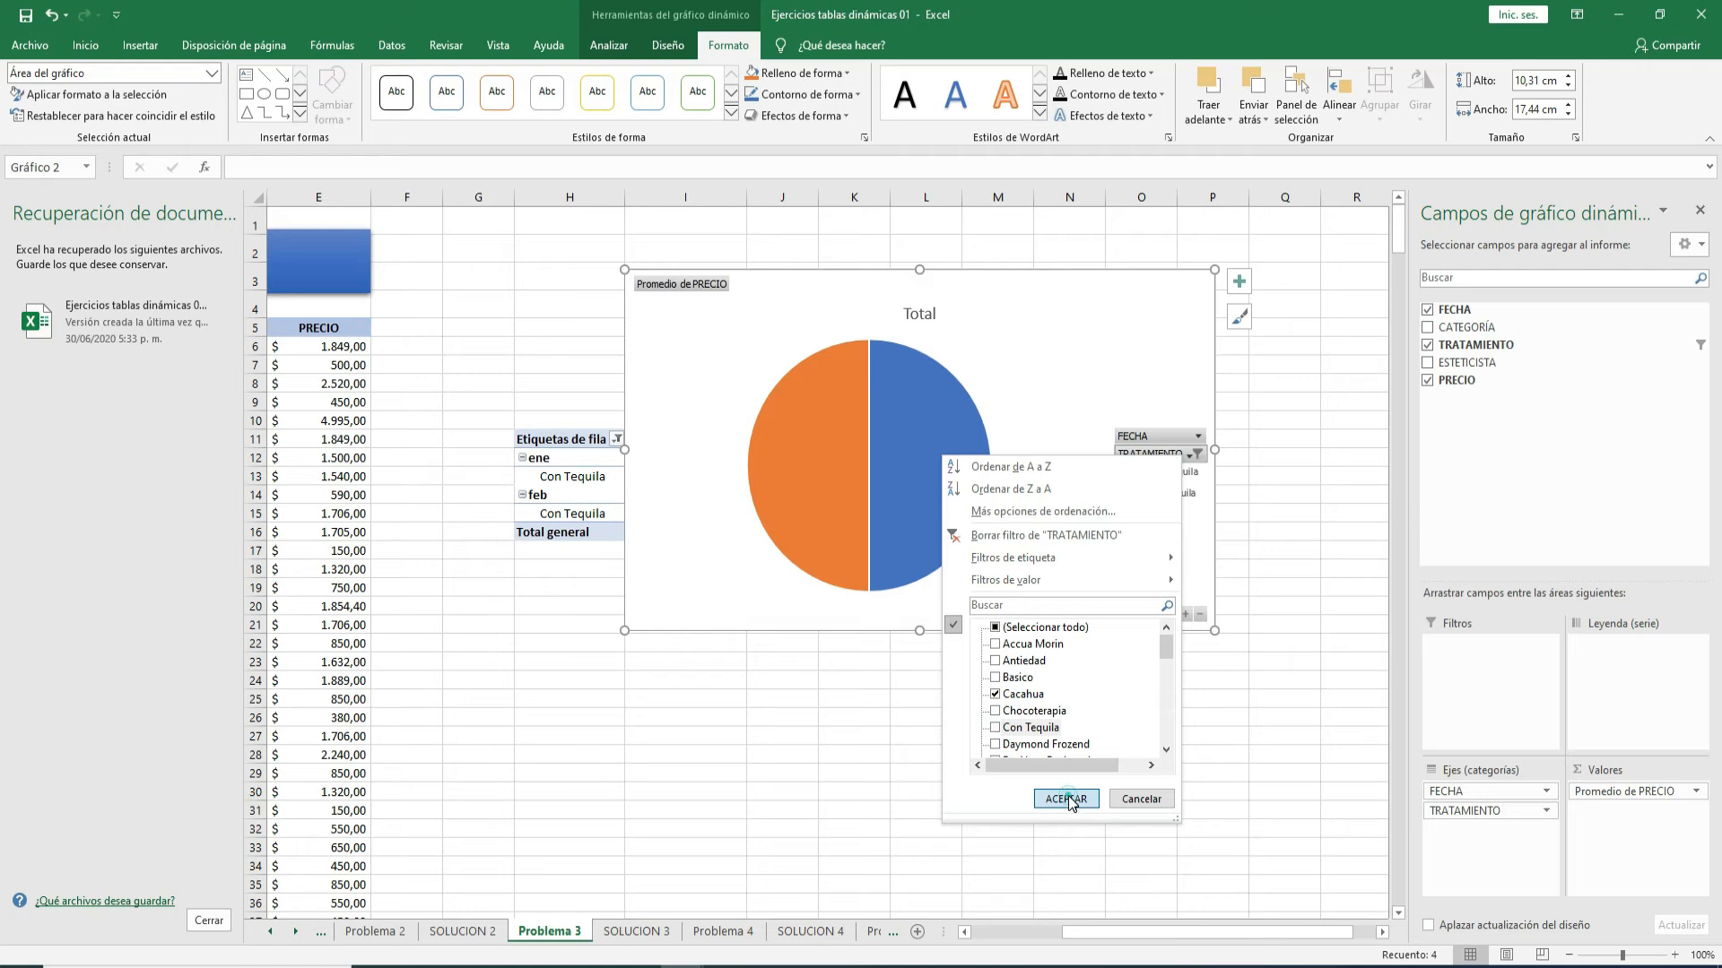
left_click(1067, 798)
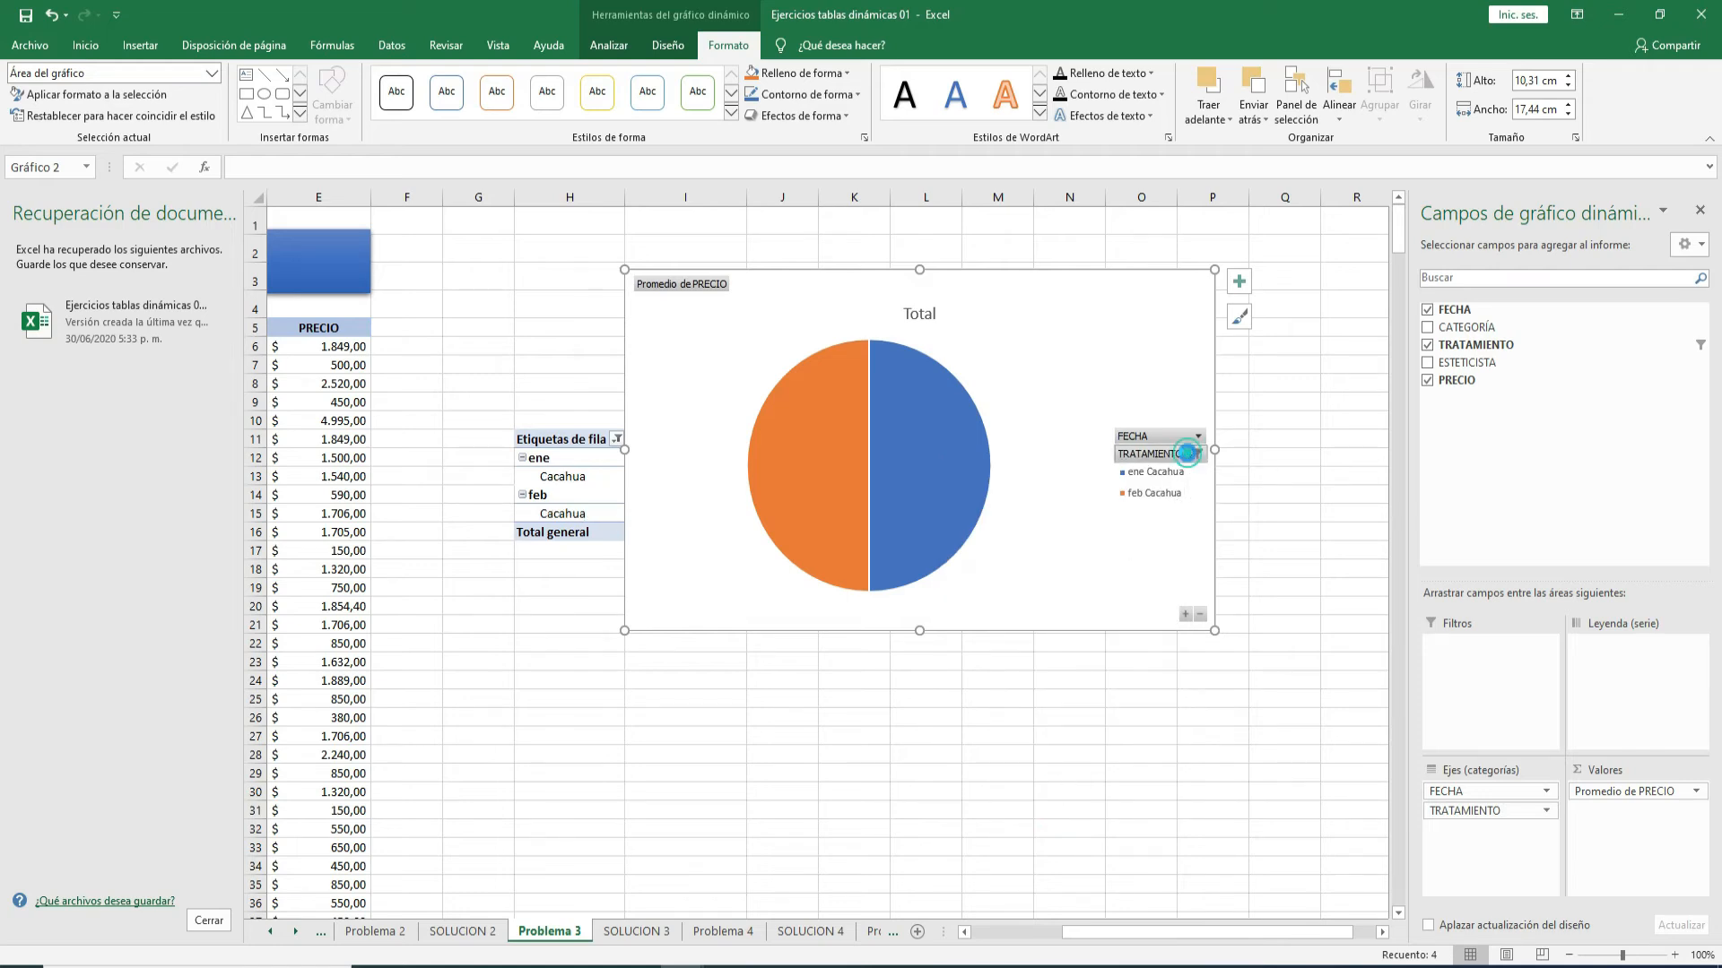
- Shift the pie chart slightly up and left and change its TRATAMIENTO filter to only Antiedad
left_click(1188, 453)
left_click(1010, 306)
left_click_drag(1011, 305, 1039, 339)
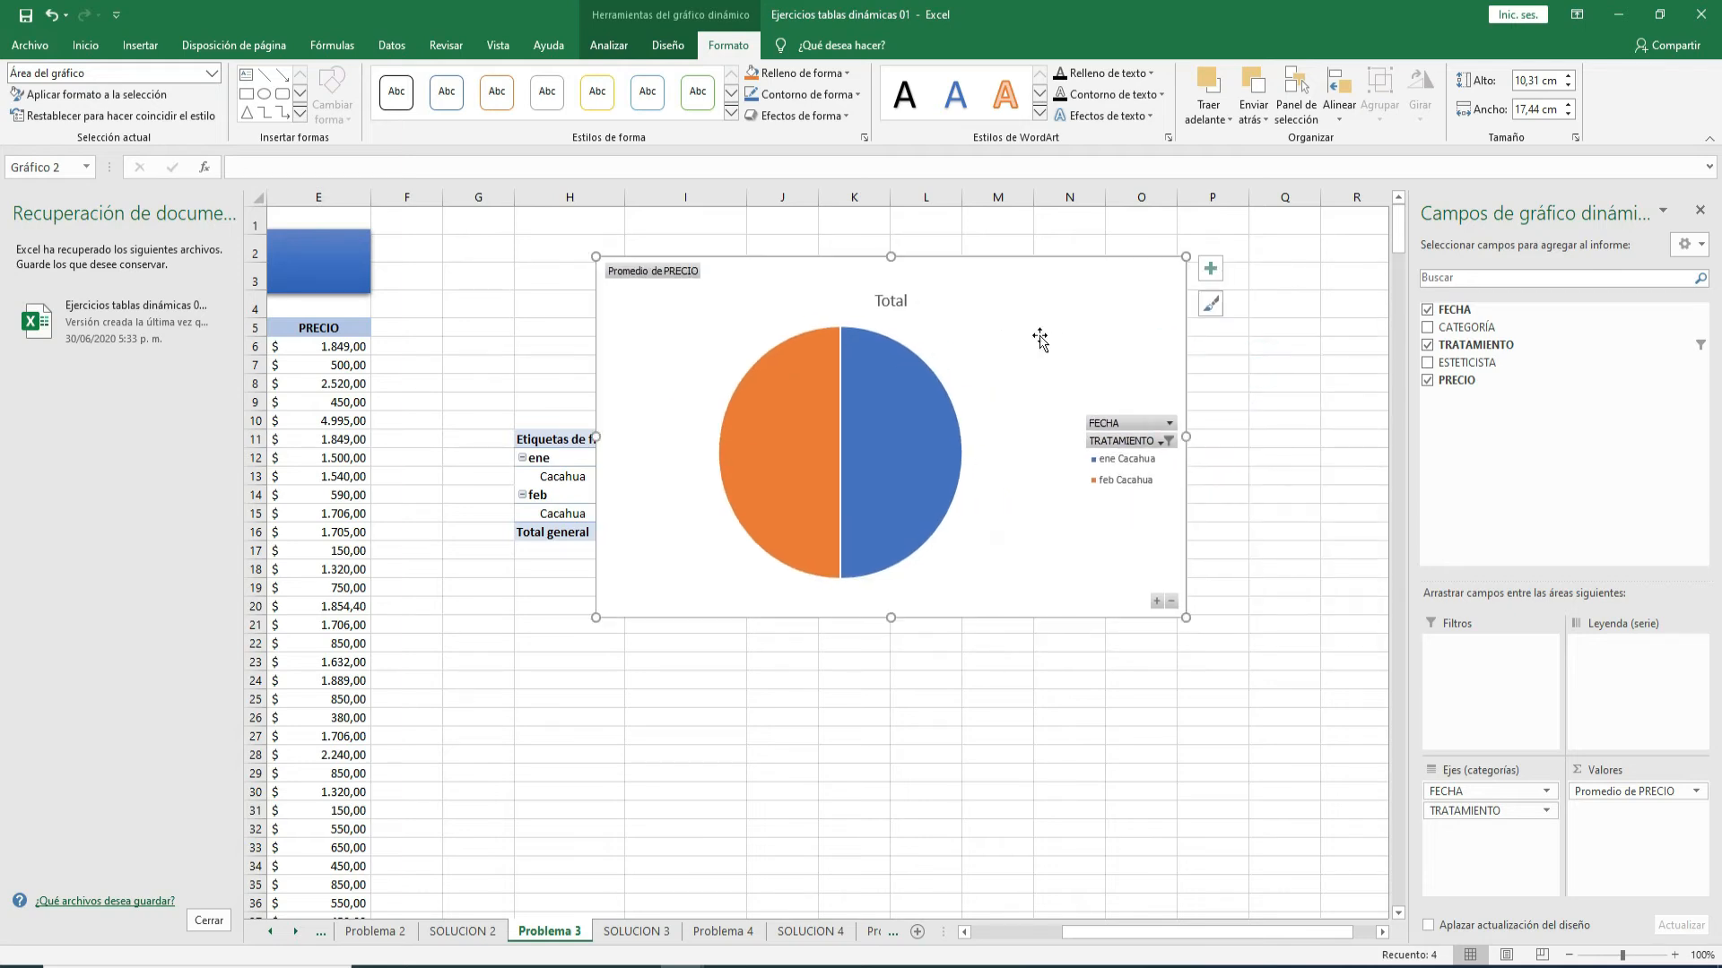
left_click(1163, 440)
left_click(980, 648)
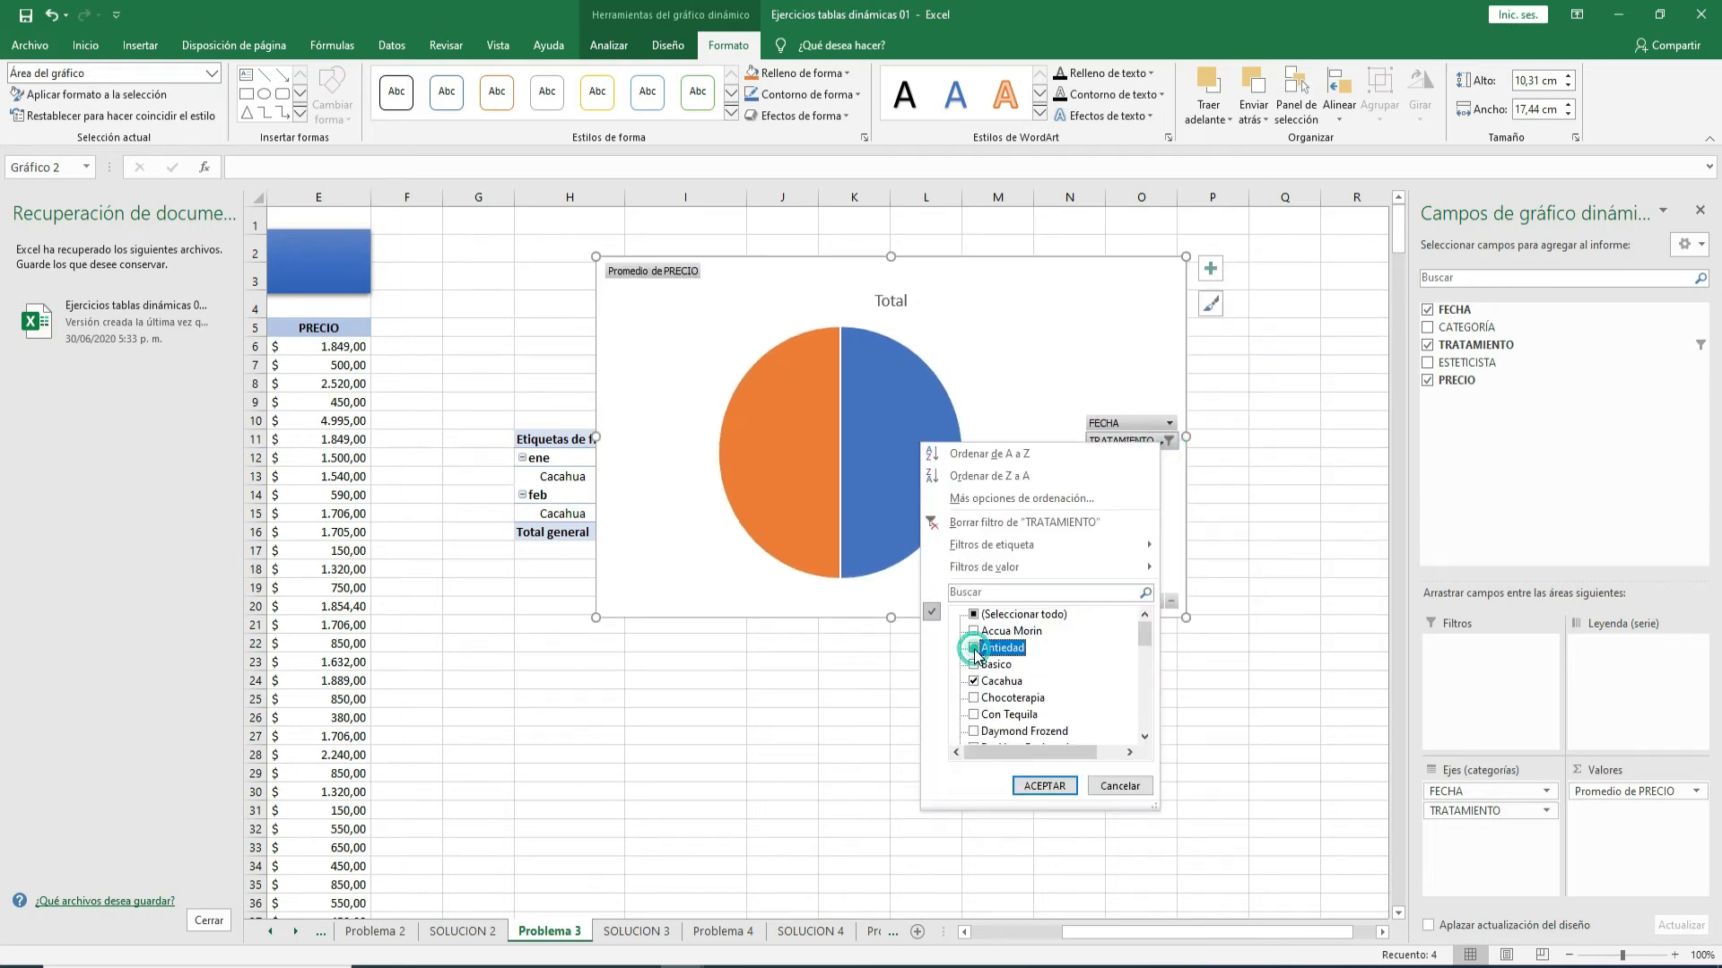
left_click(973, 682)
left_click(1043, 786)
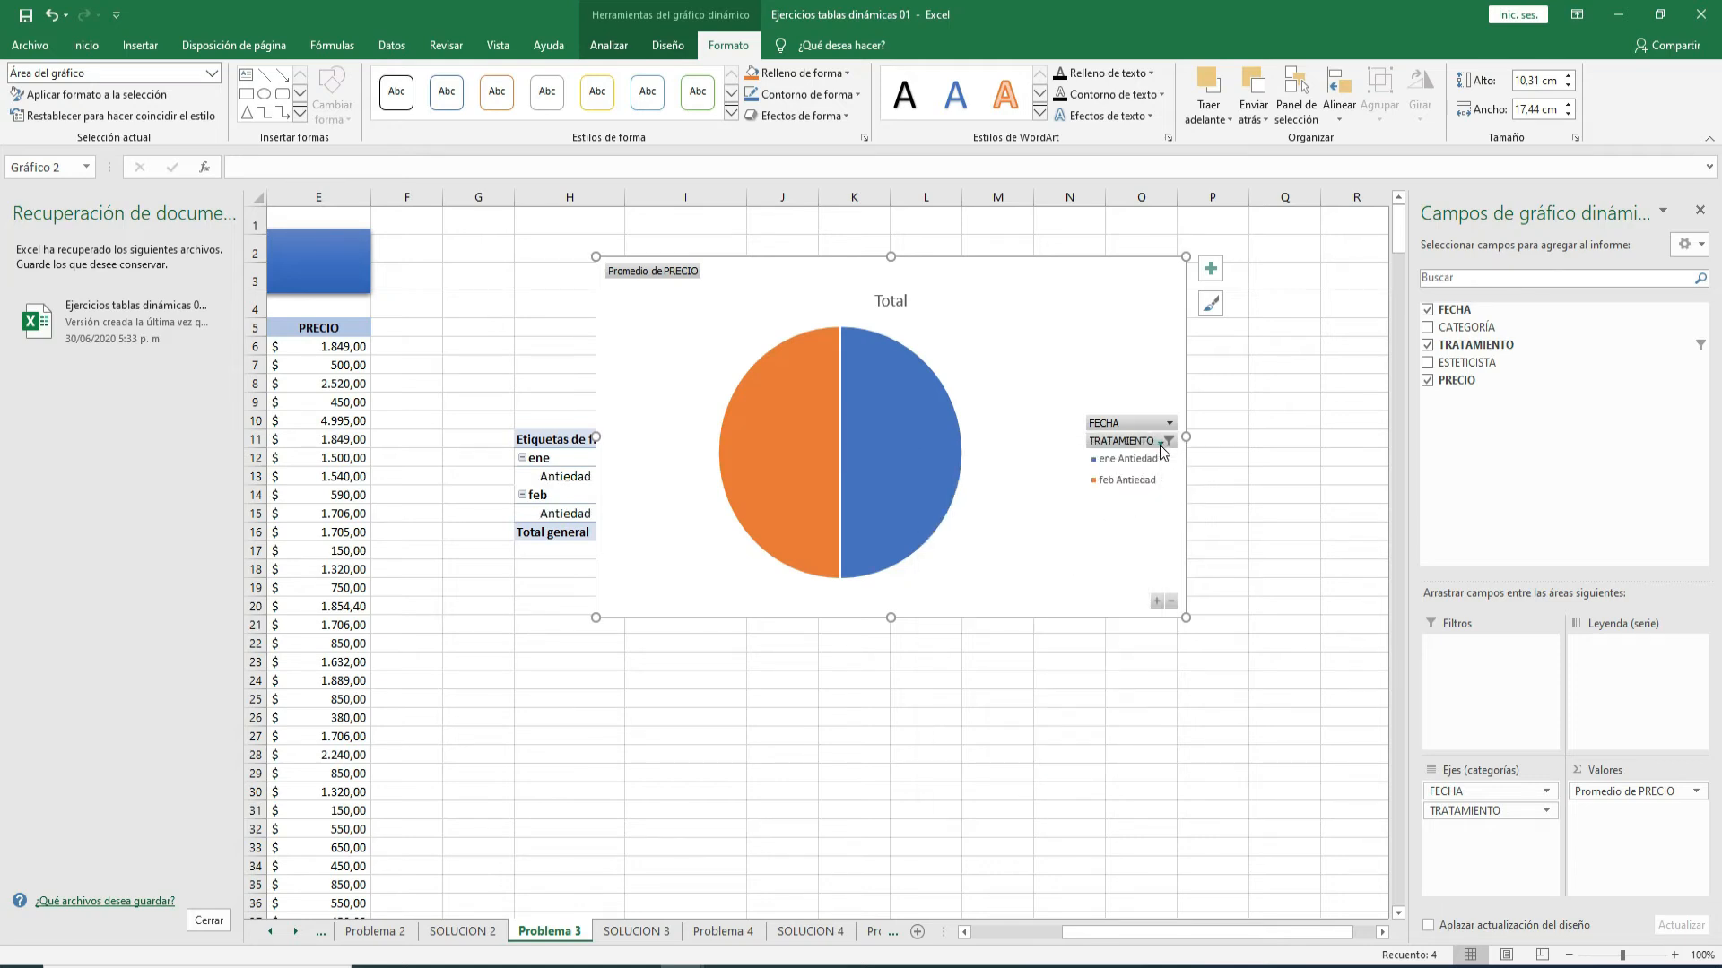
- Change the pie chart's TRATAMIENTO filter to show only Microdermoabrasión
left_click(1159, 442)
mouse_move(1142, 636)
left_mouse_down()
mouse_move(1146, 700)
mouse_move(1145, 632)
left_mouse_up()
left_click(973, 720)
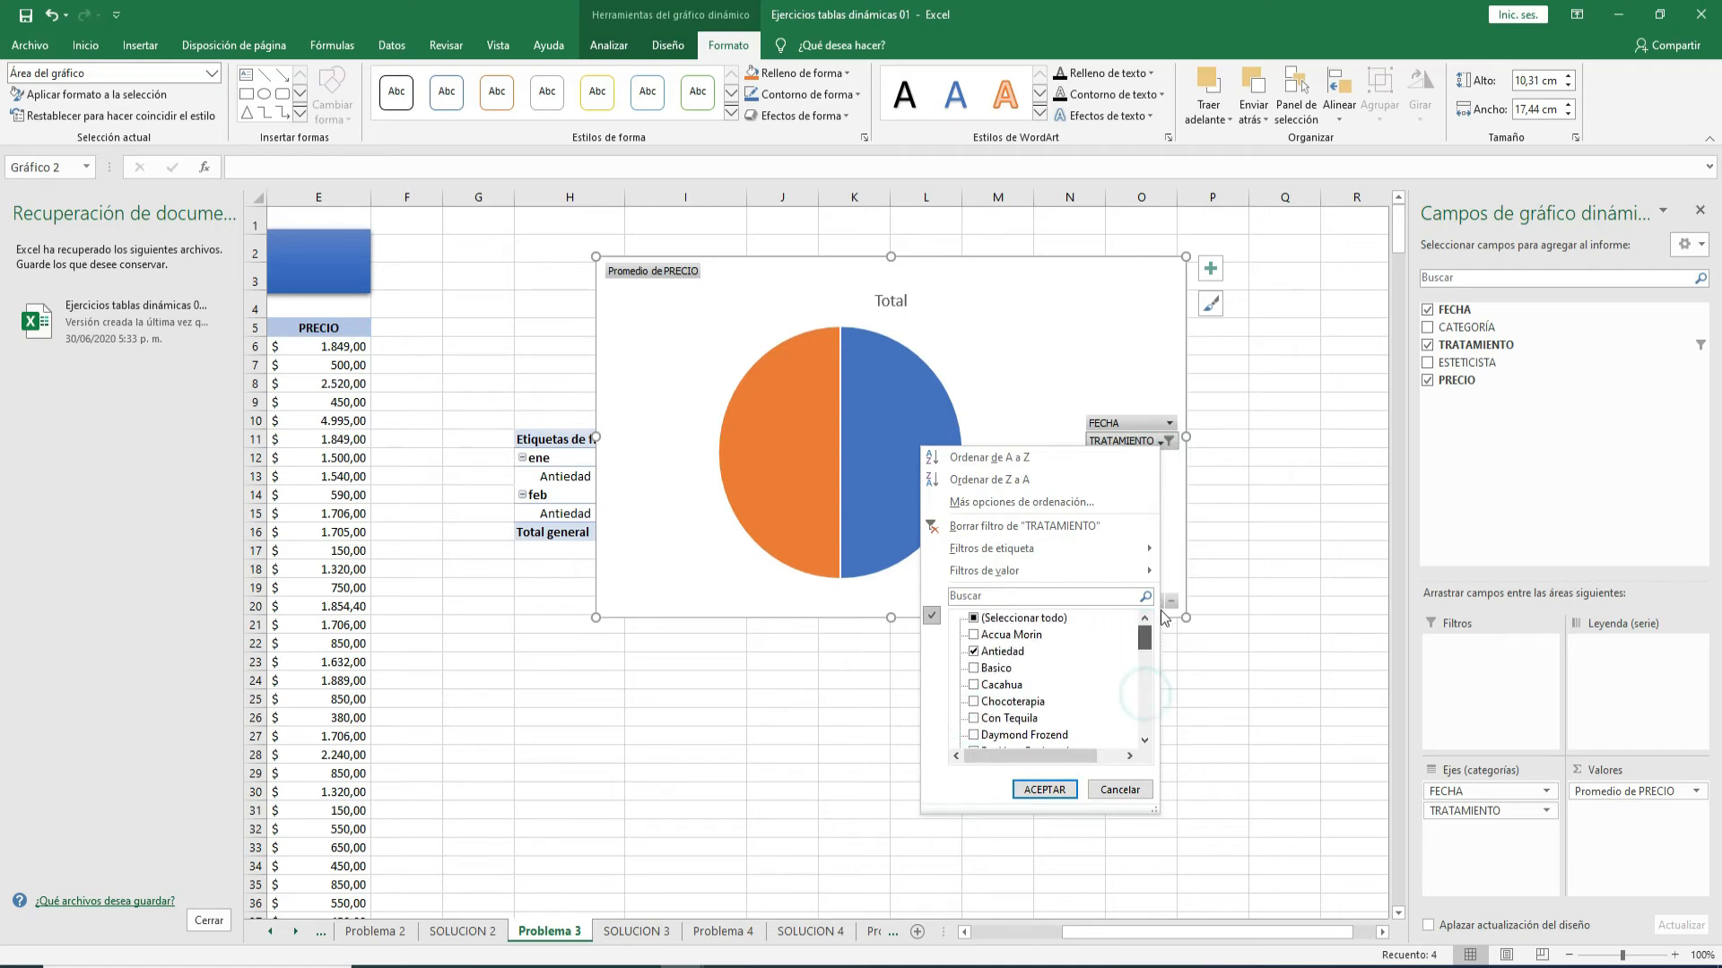
left_click(973, 652)
left_click(1044, 790)
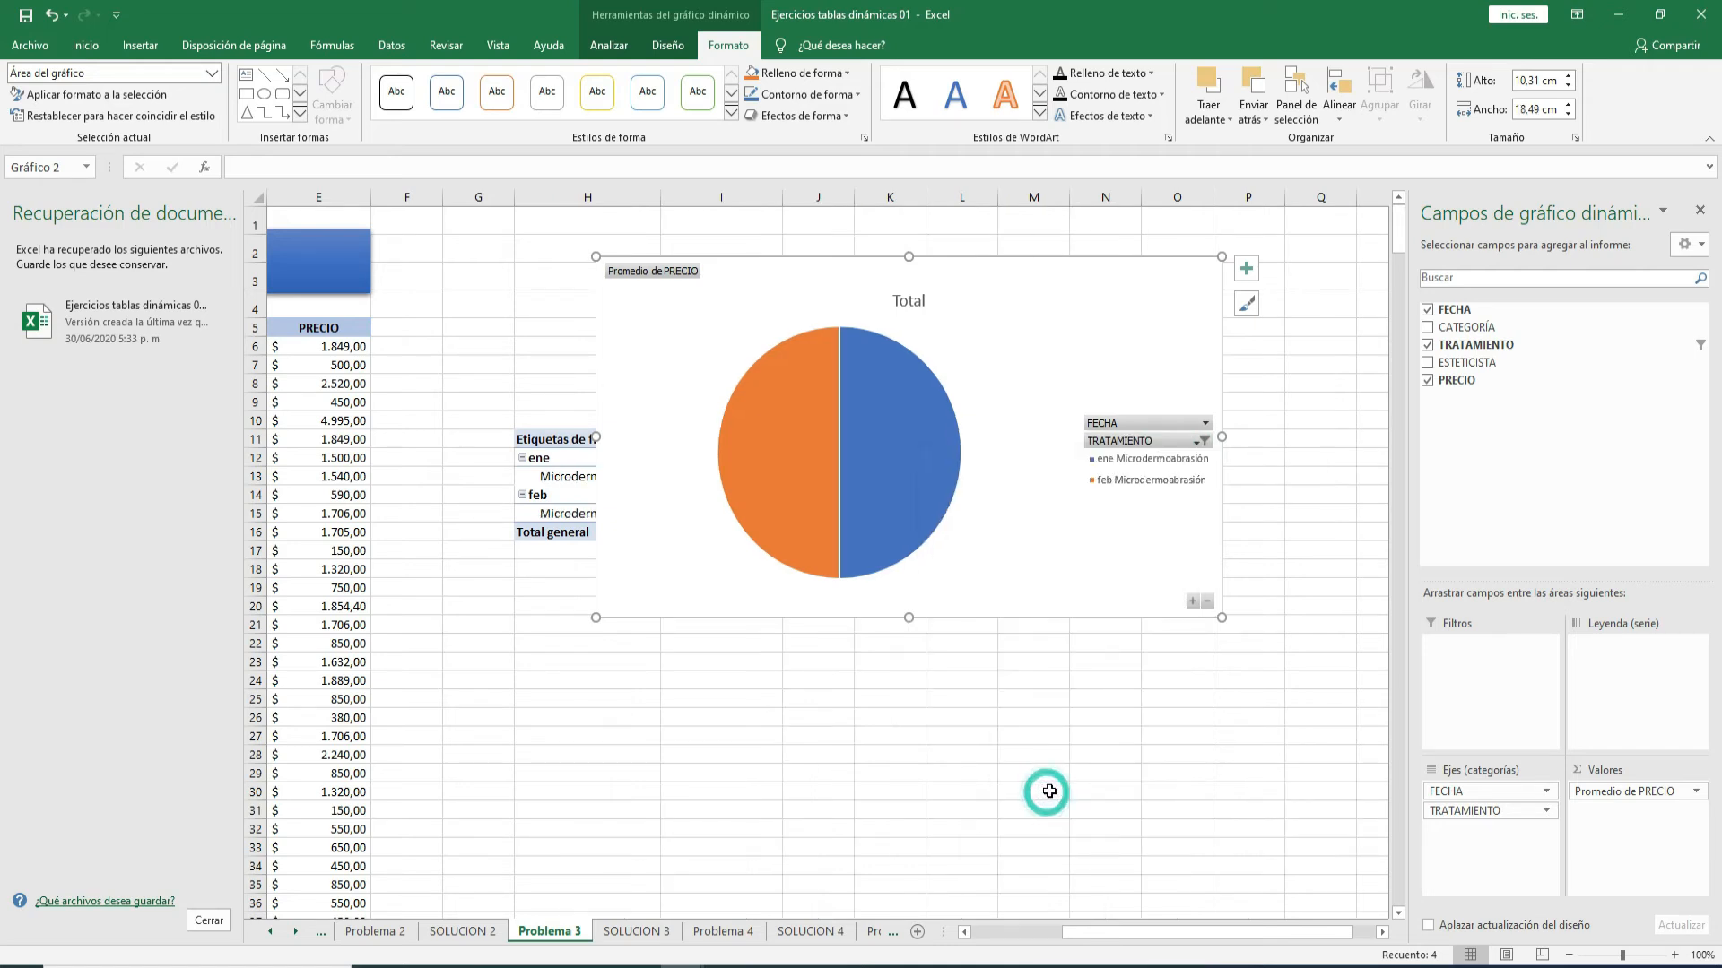
- Add data labels to the pie slices and move the chart clear of the pivot table, starting near column J
left_click_drag(1061, 340, 1250, 349)
mouse_move(1065, 478)
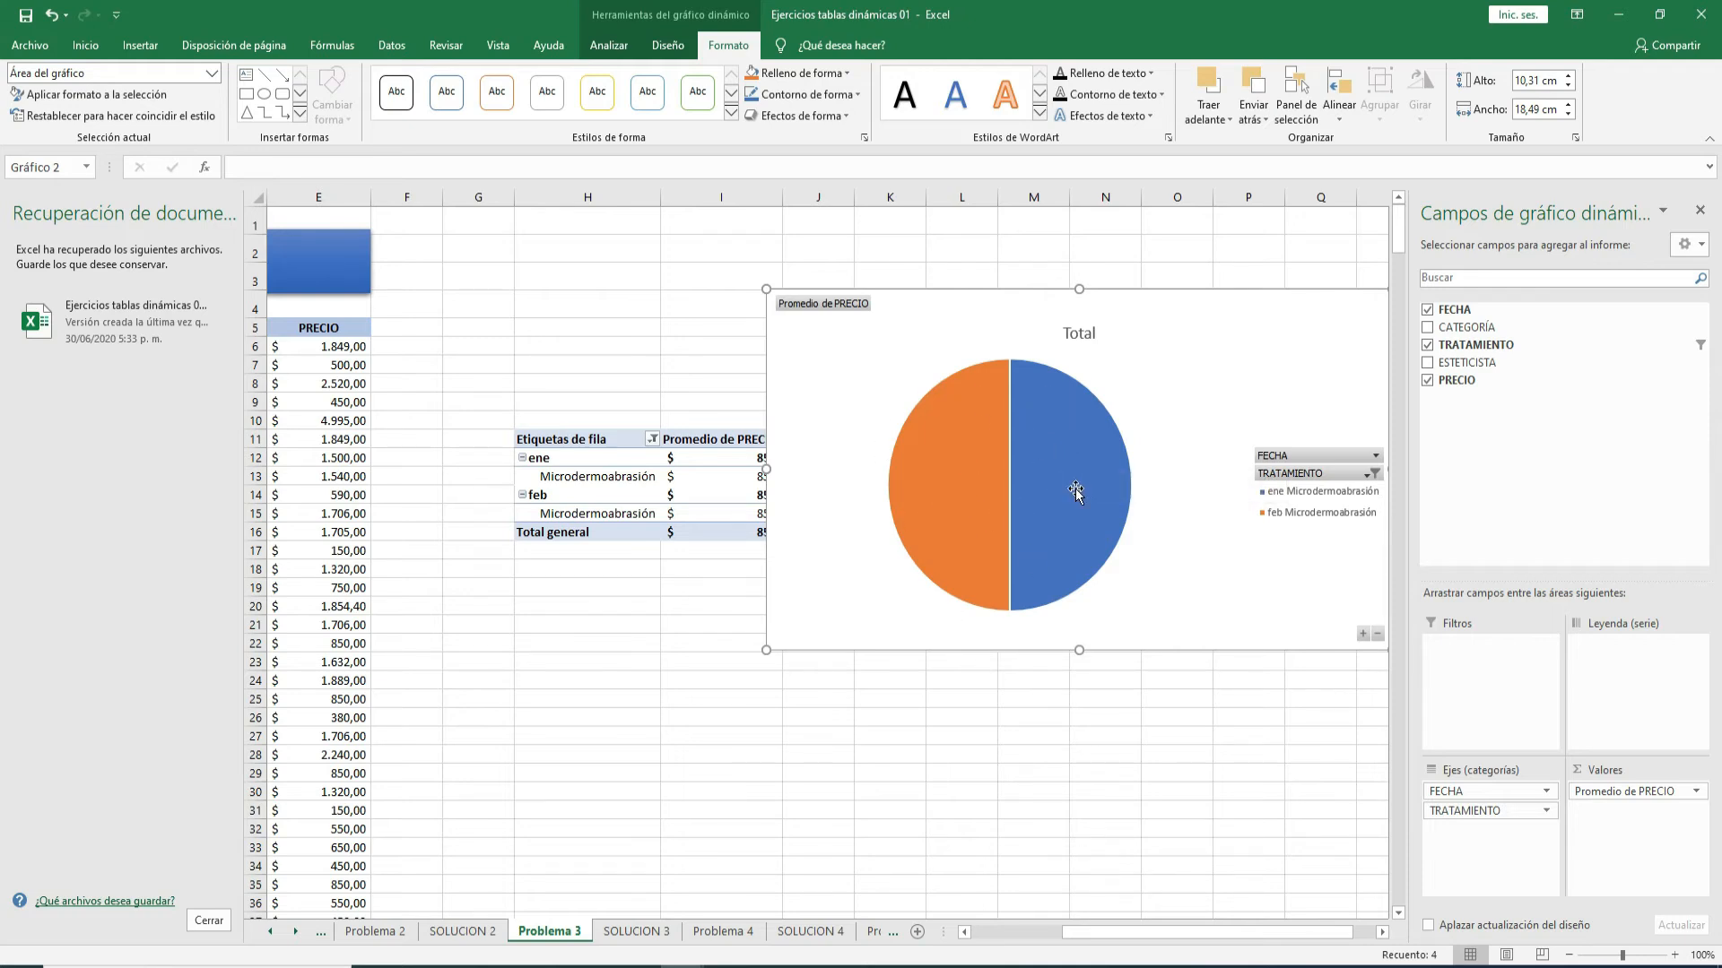
mouse_move(902, 552)
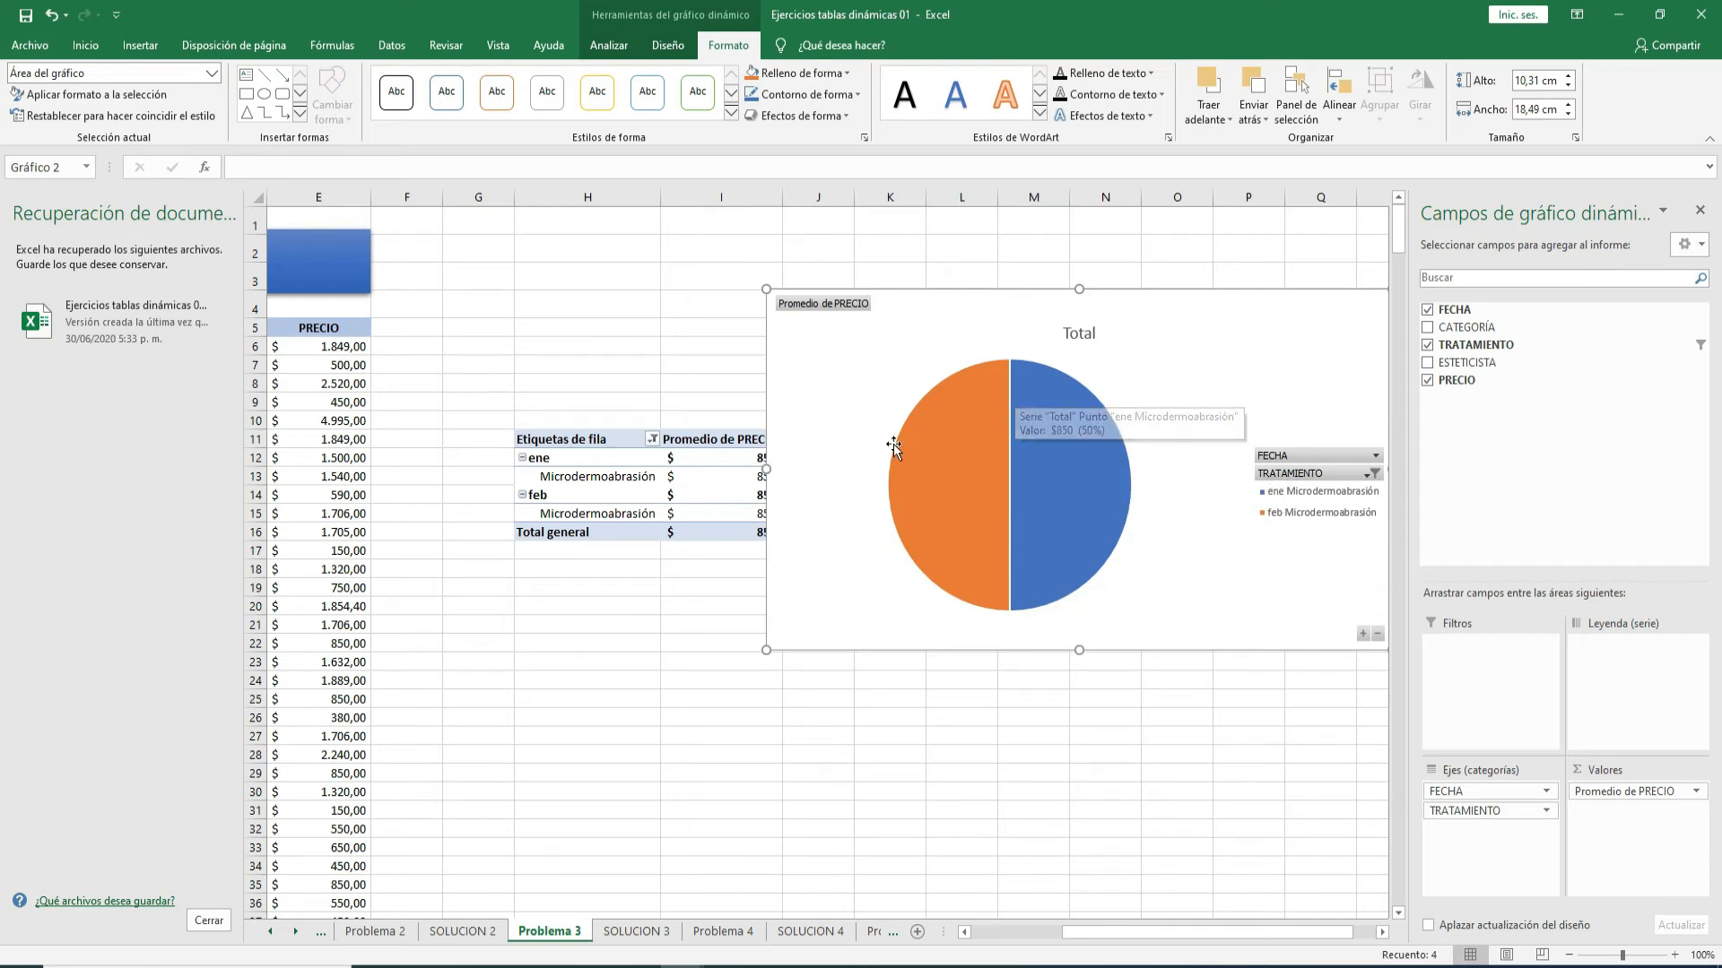
mouse_move(1035, 518)
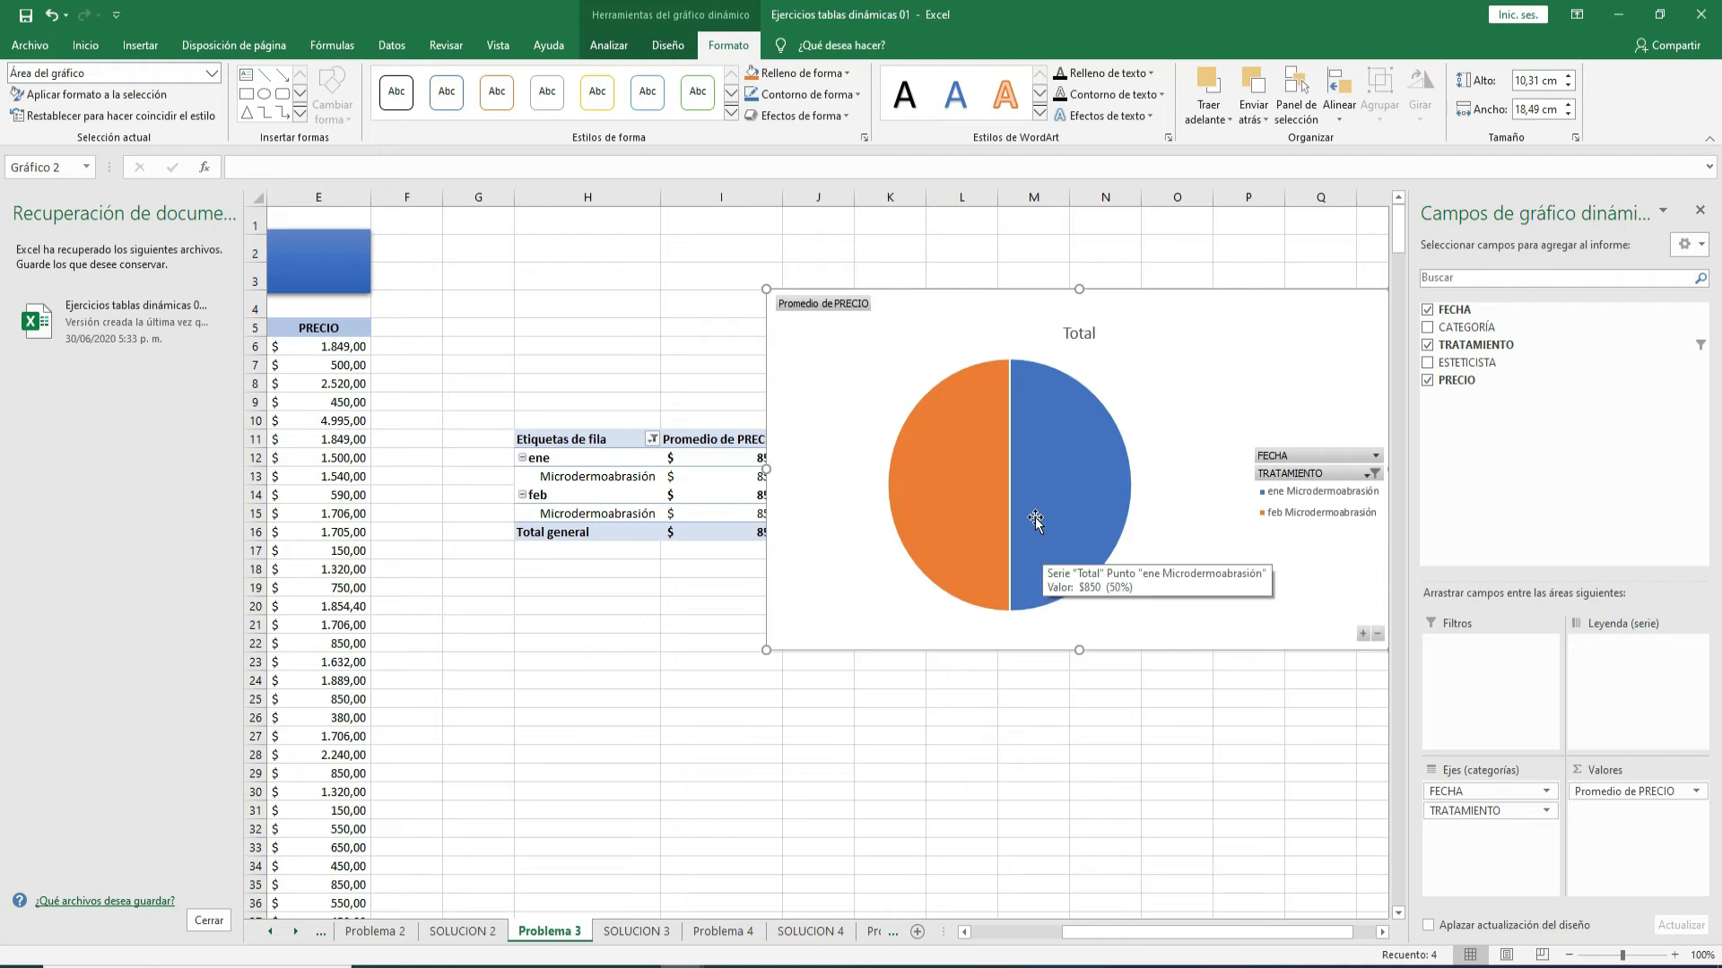
right_click(1064, 475)
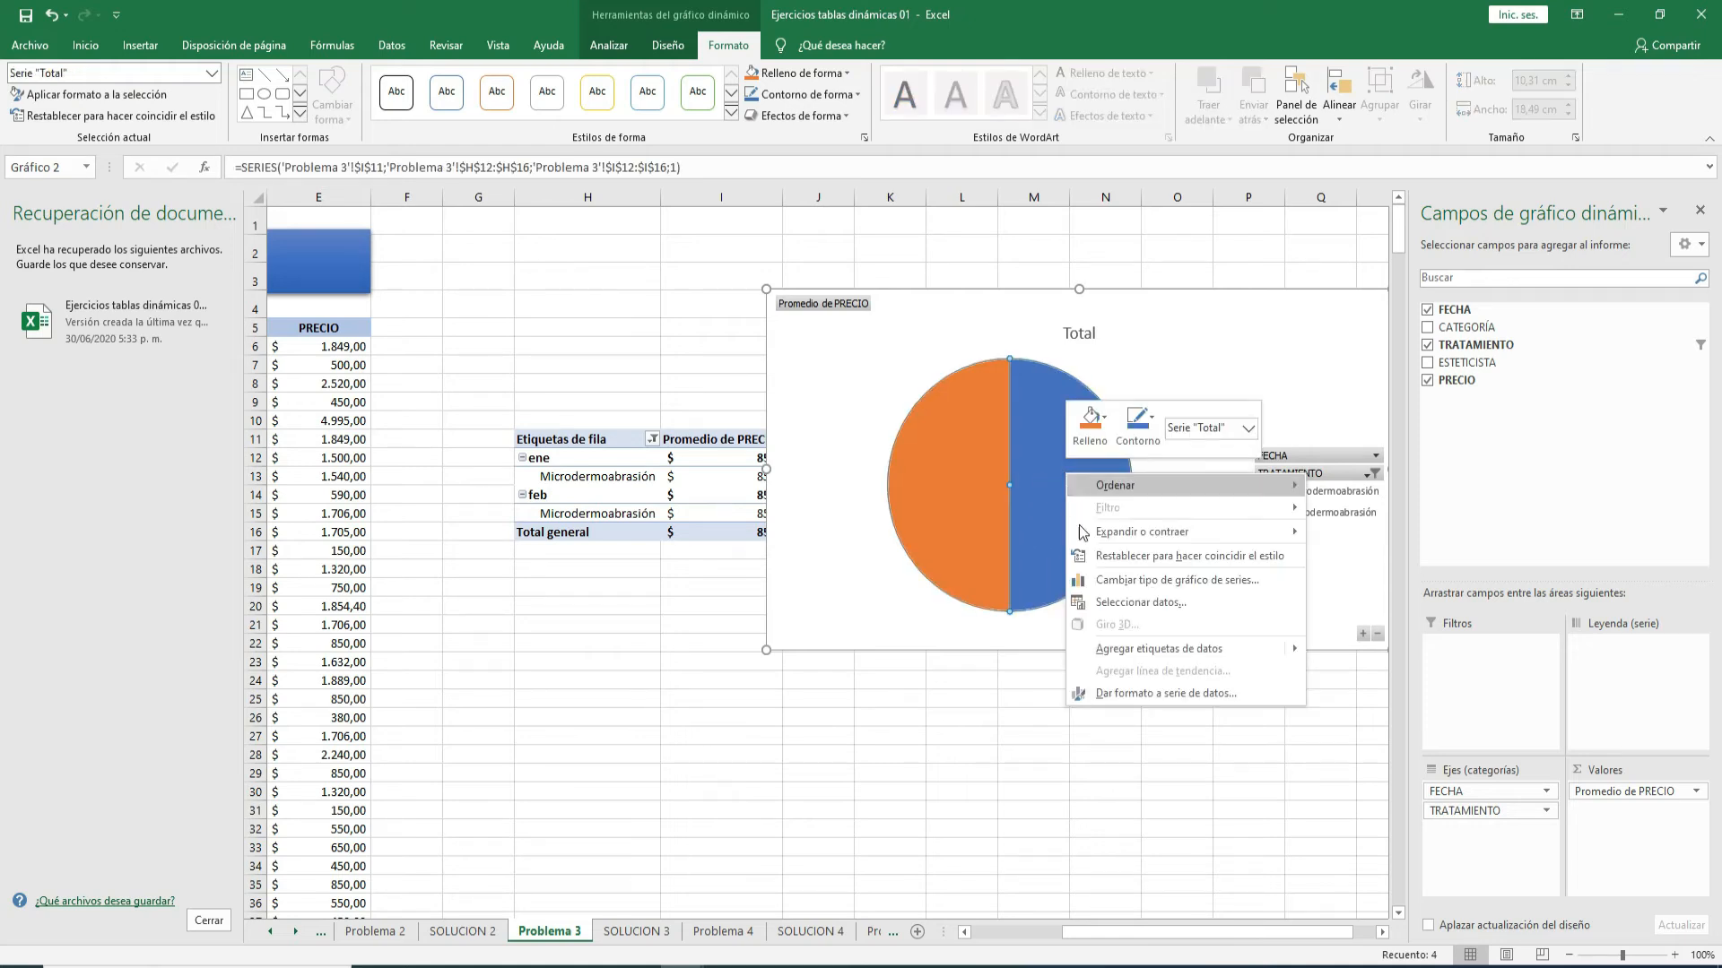
left_click(1169, 655)
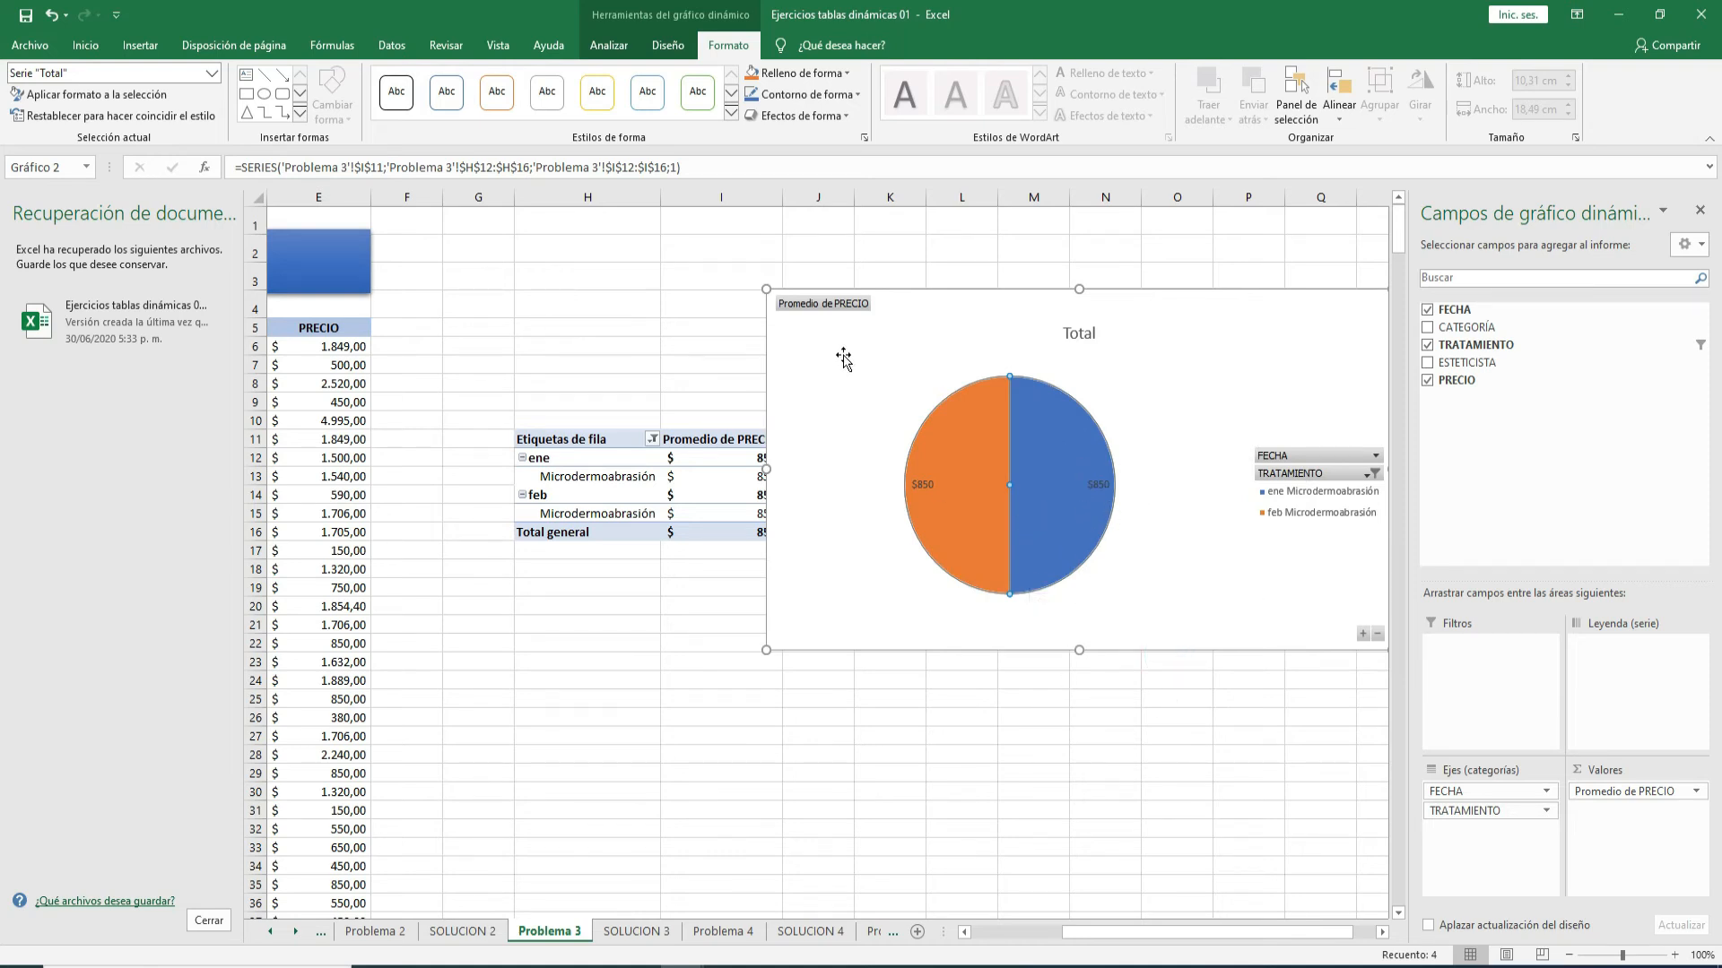
left_click_drag(913, 309, 961, 326)
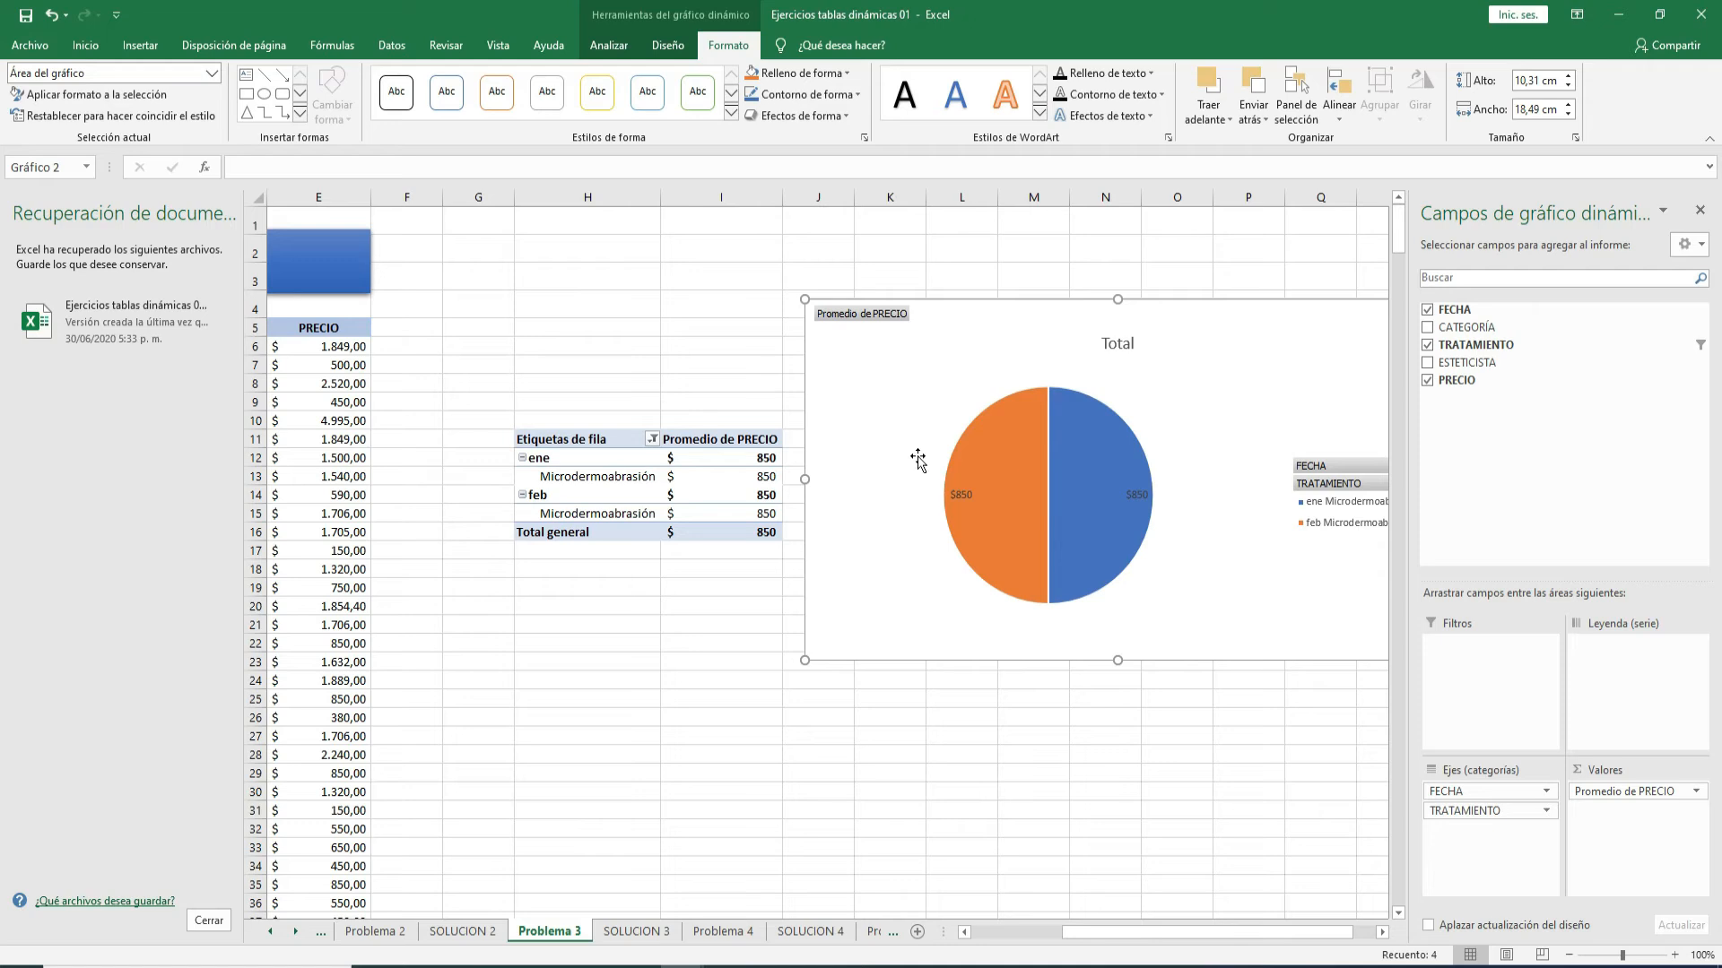
- Show Porcentaje instead of Valor in the pie chart's data labels, close the label formatting, and reposition the chart
right_click(1128, 494)
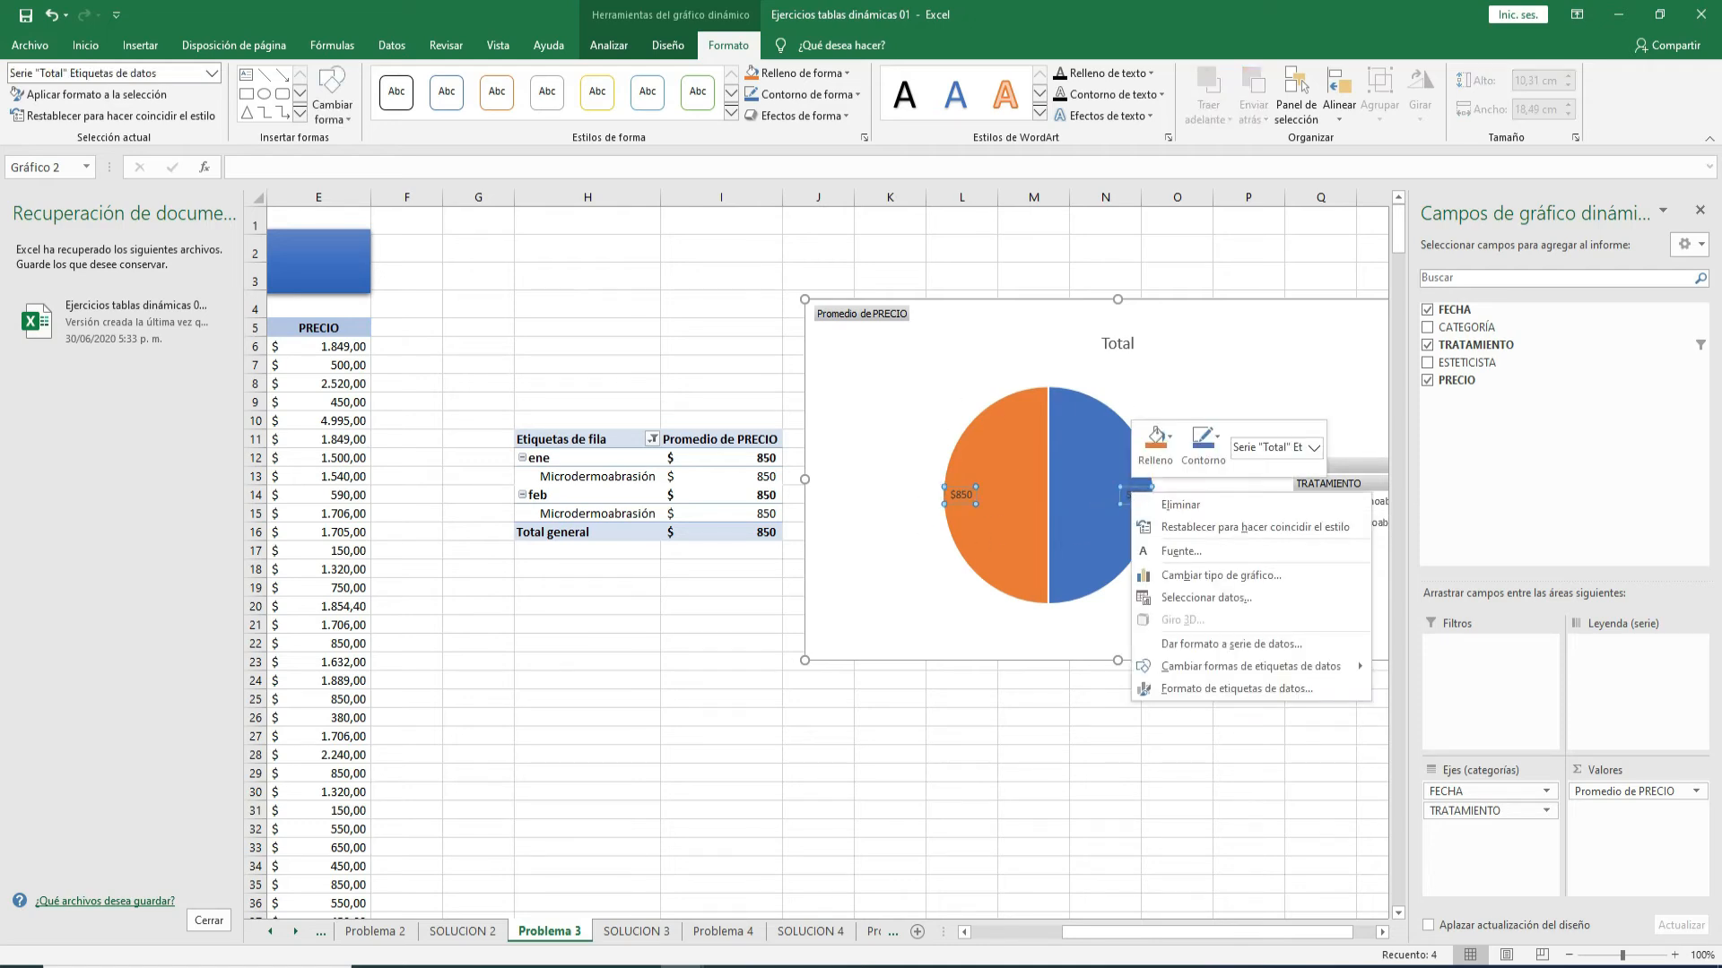
left_click(1237, 689)
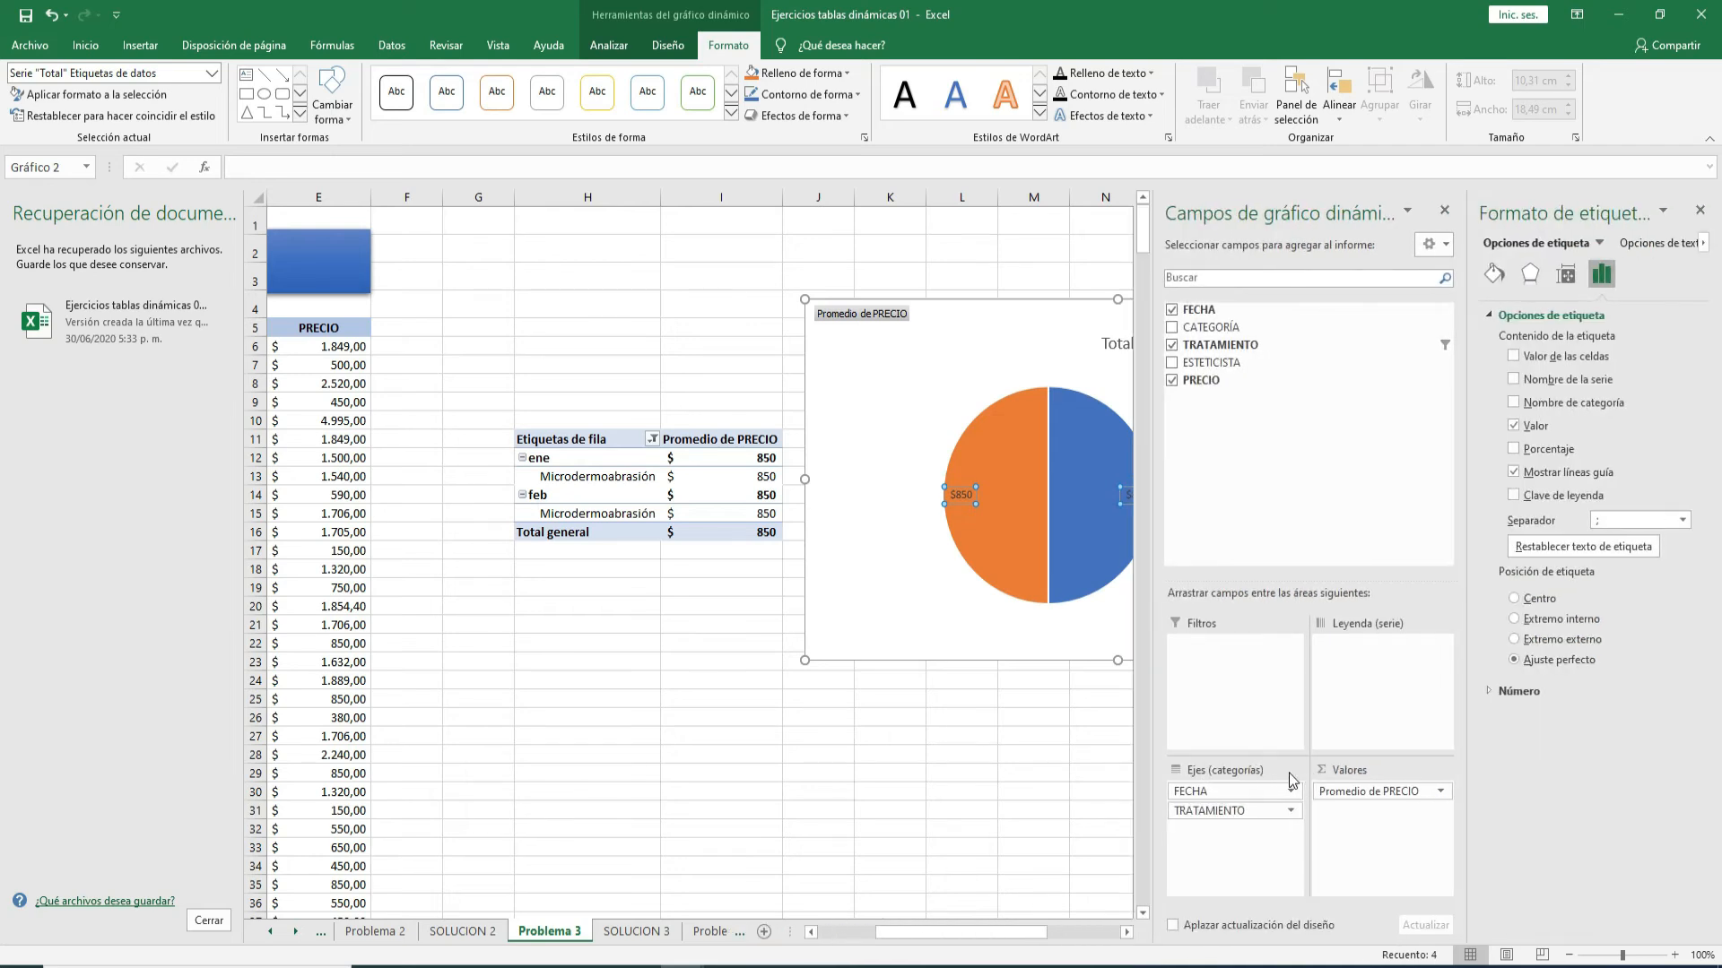
left_click(1515, 426)
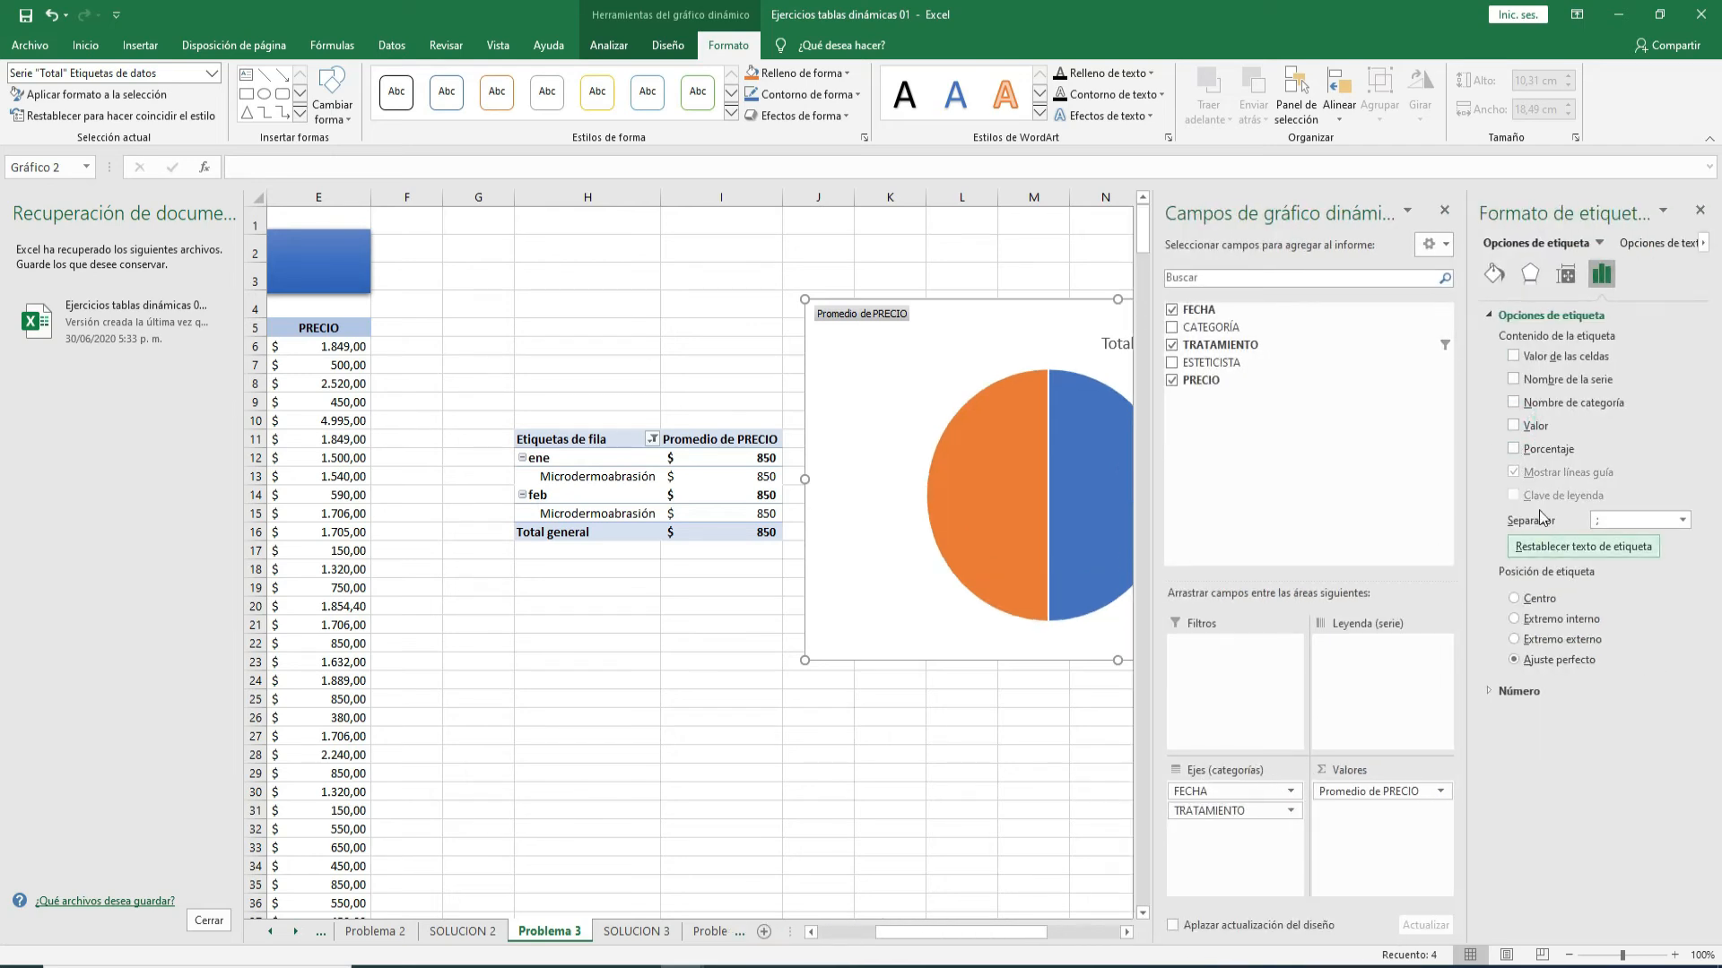
left_click(1514, 449)
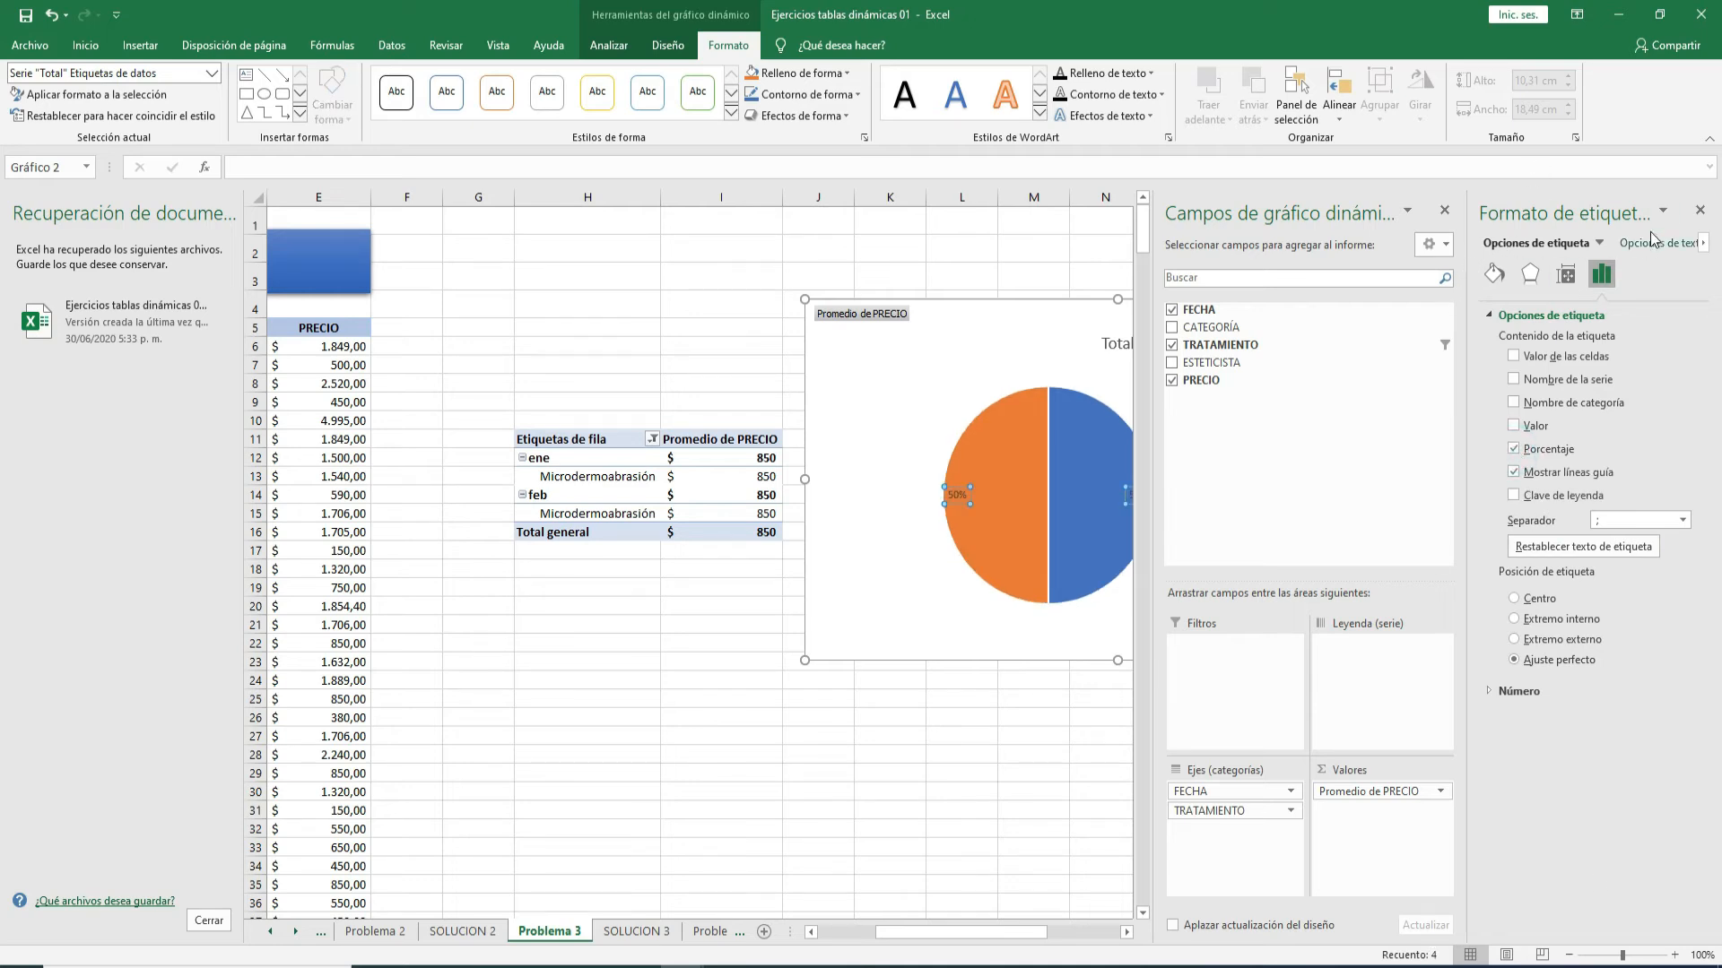
left_click(1701, 213)
left_click(1171, 610)
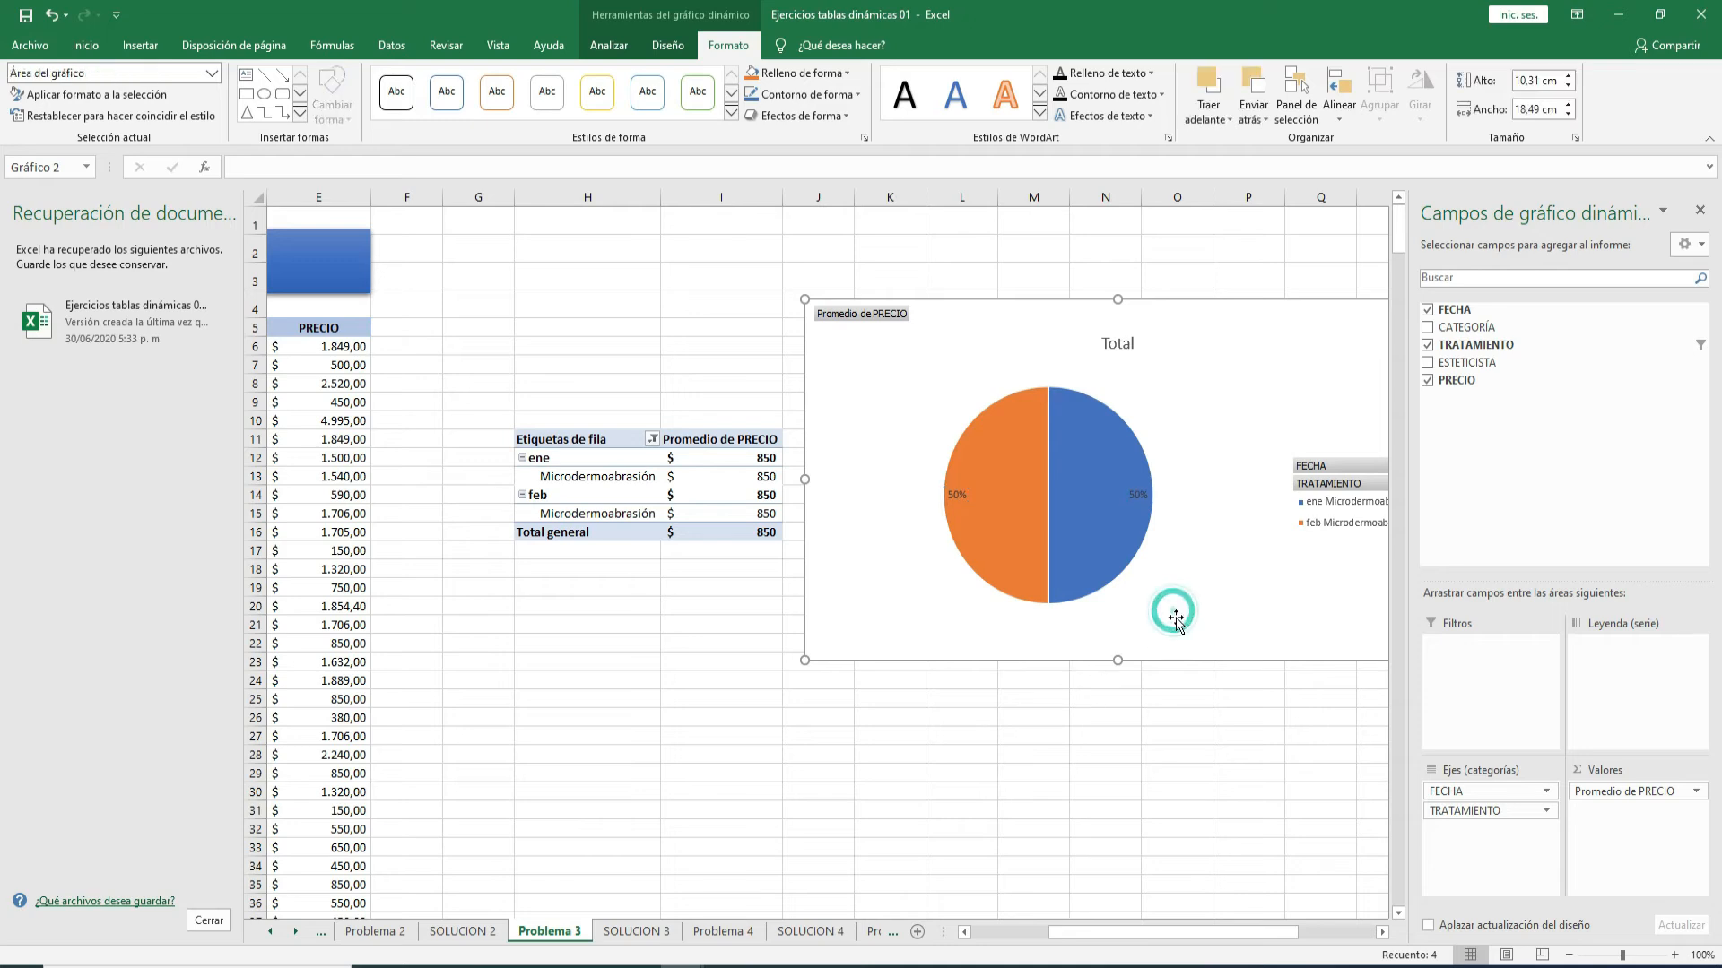
left_click_drag(1230, 366, 1079, 343)
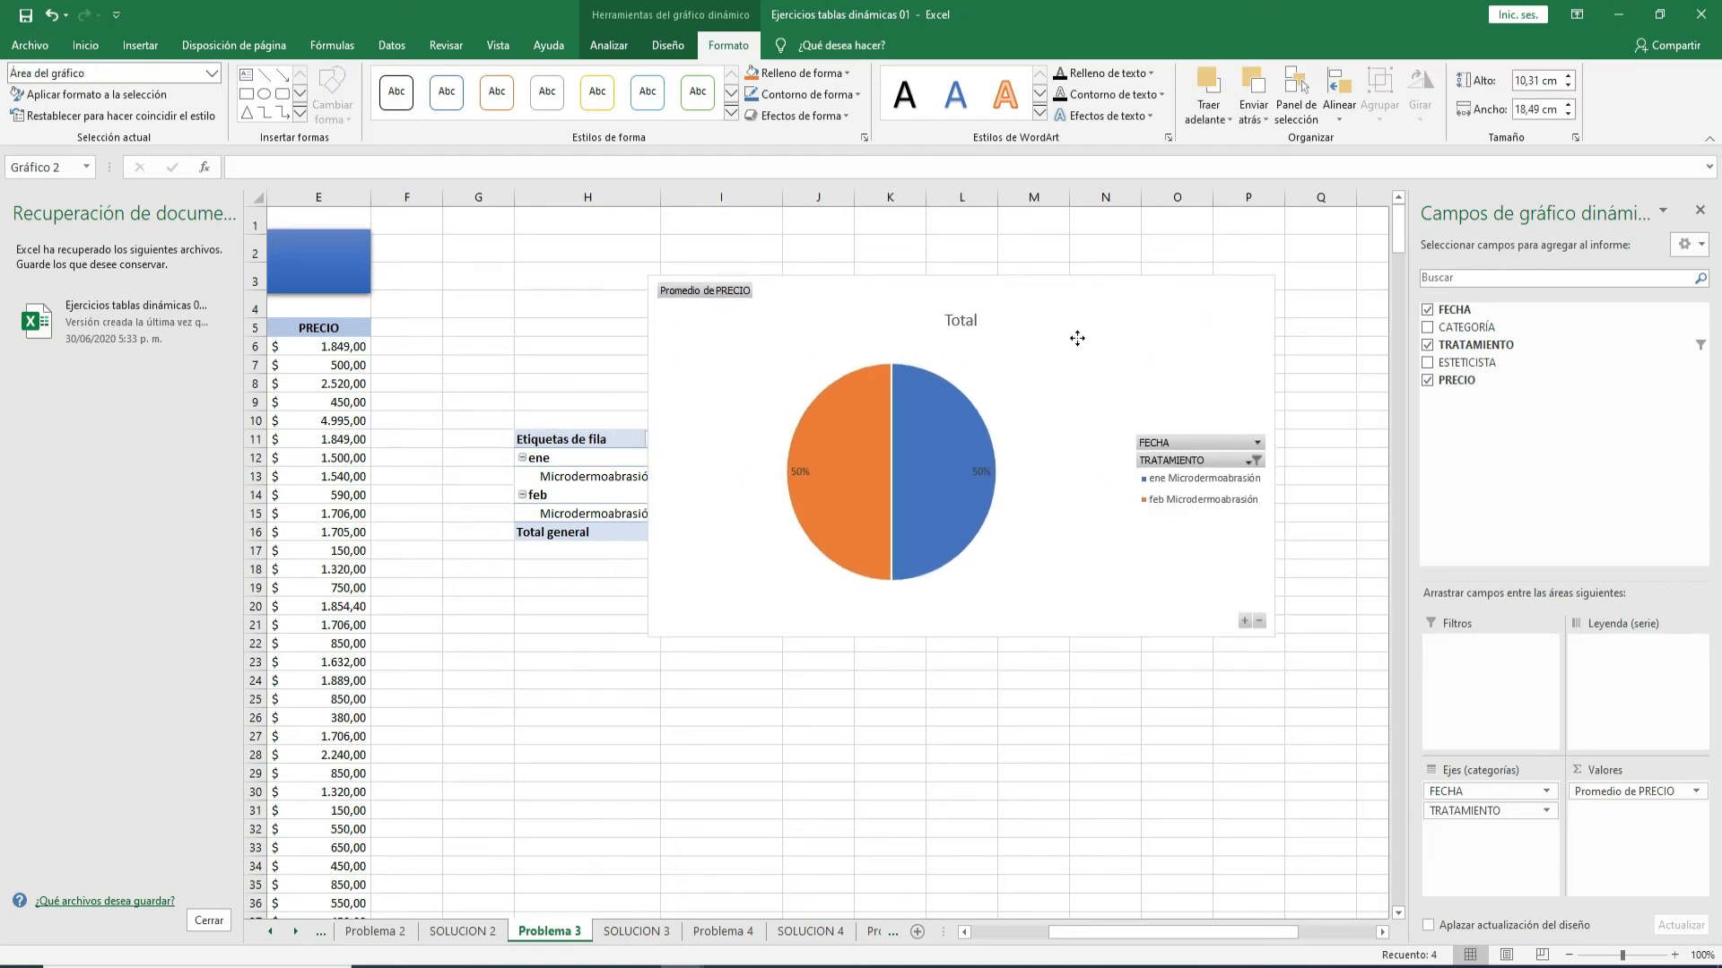
left_click_drag(1091, 581, 1225, 606)
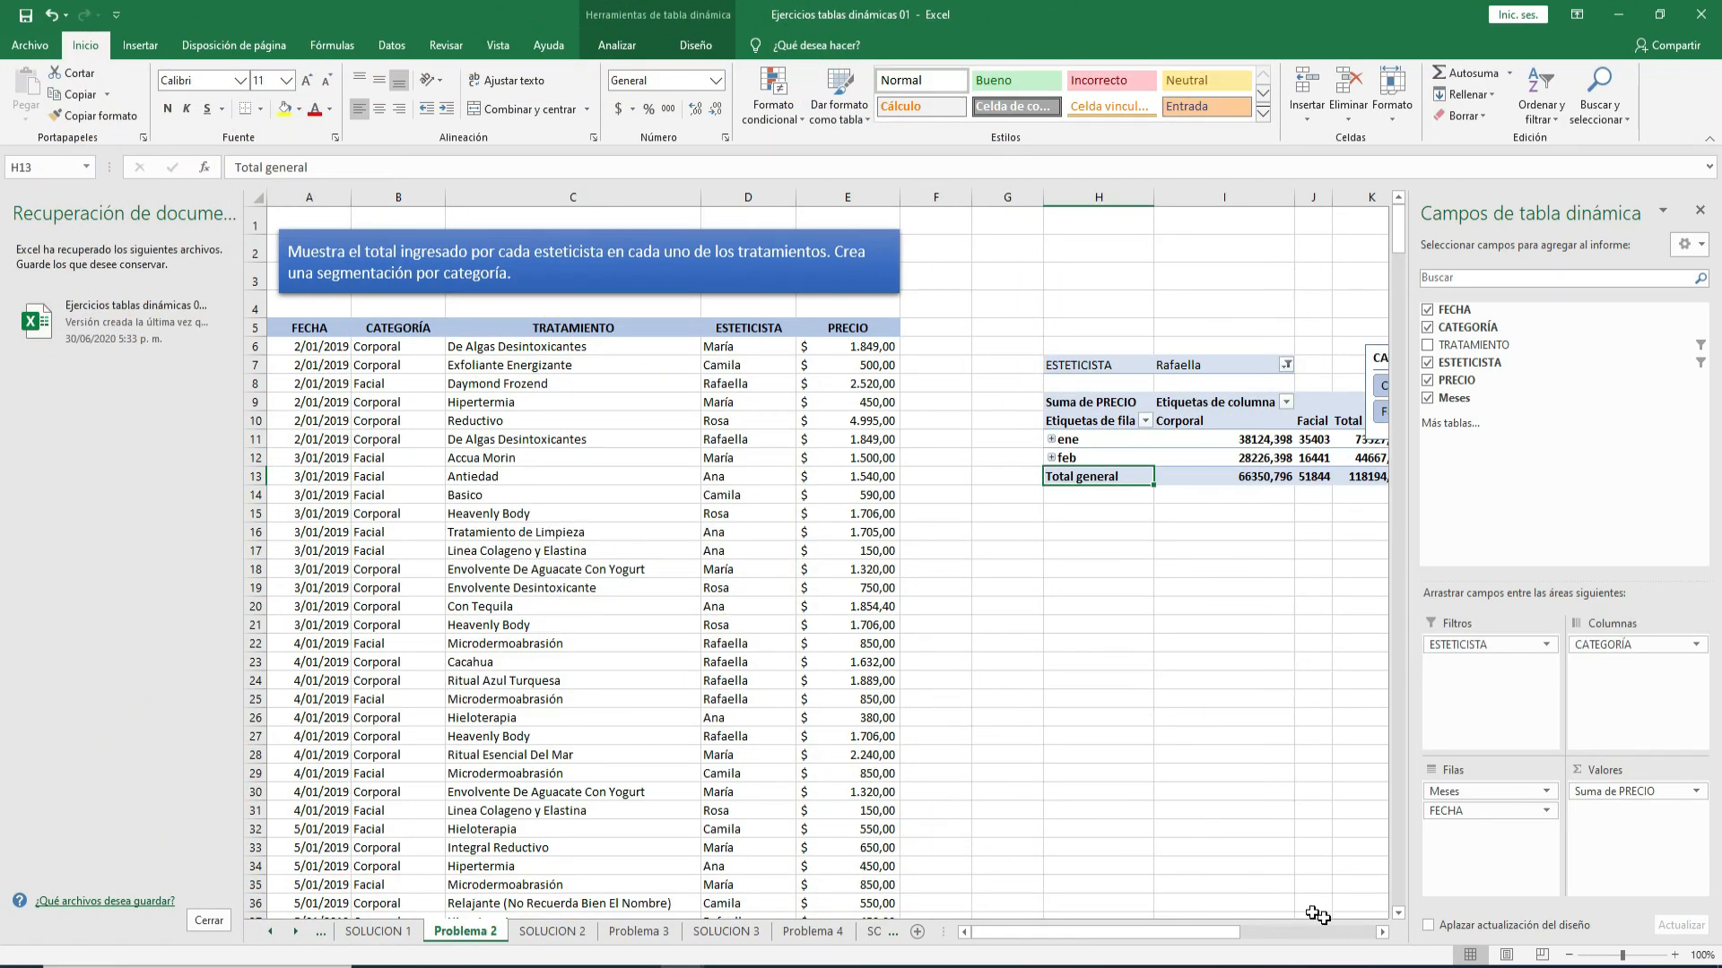
- Move the CATEGORÍA slicer on the Problema 2 sheet up and clear of the pivot table
left_click(1382, 933)
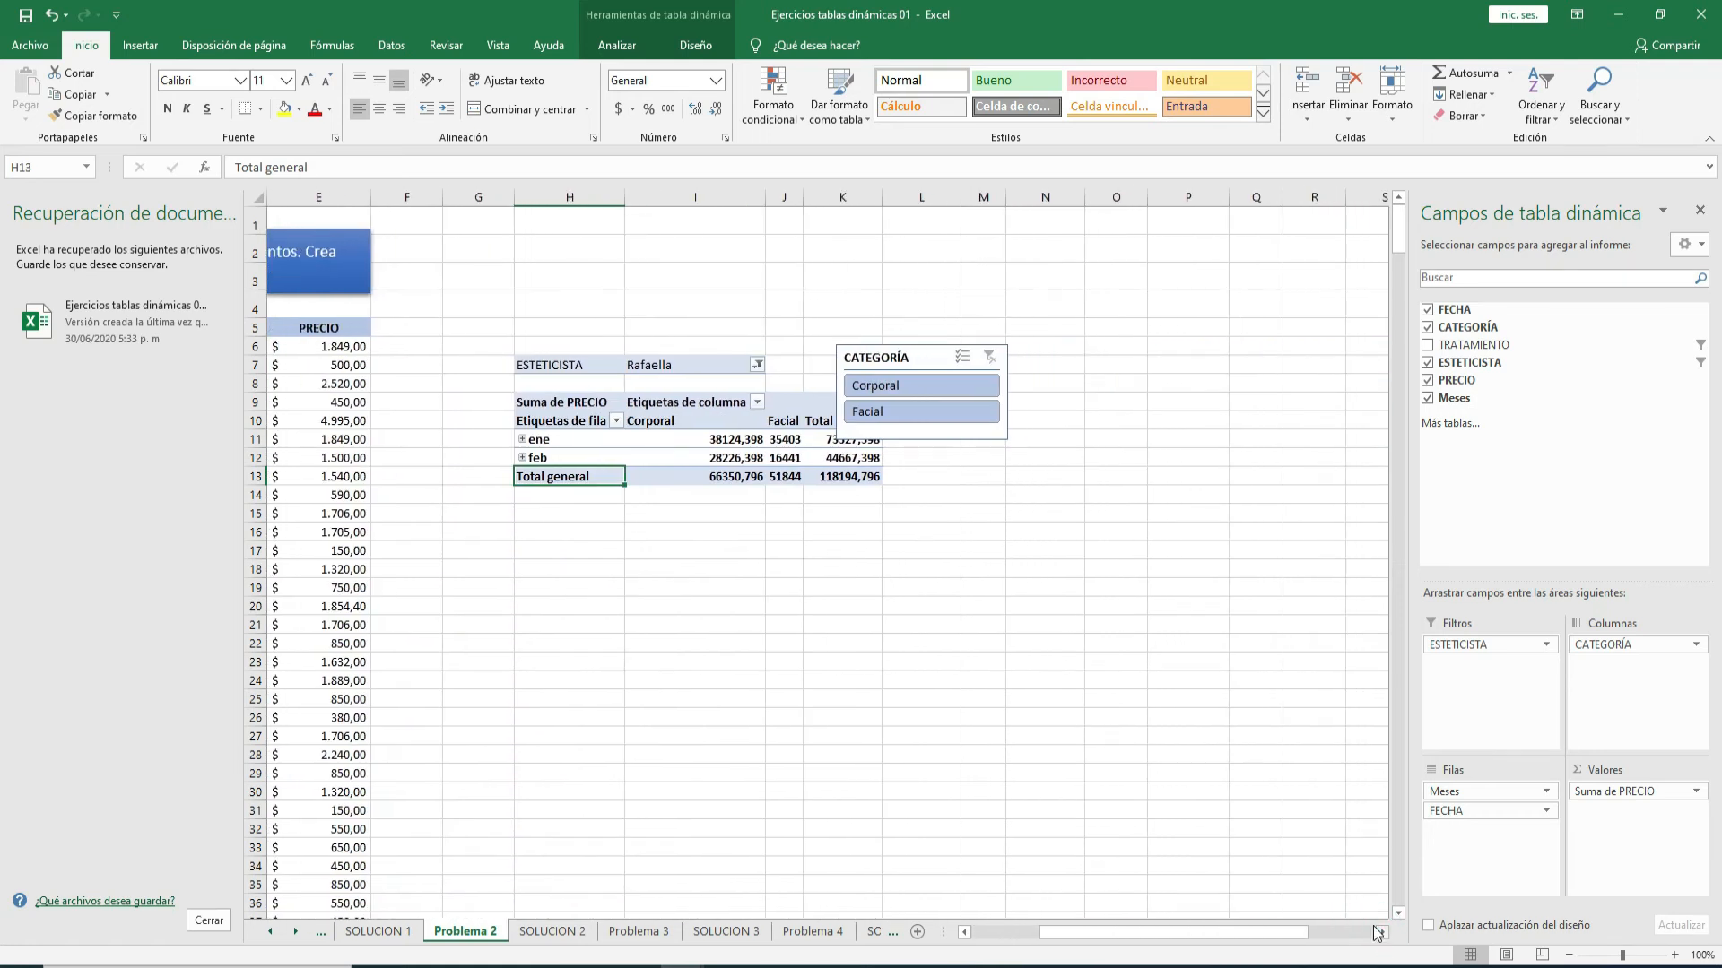
left_click_drag(901, 357, 1007, 292)
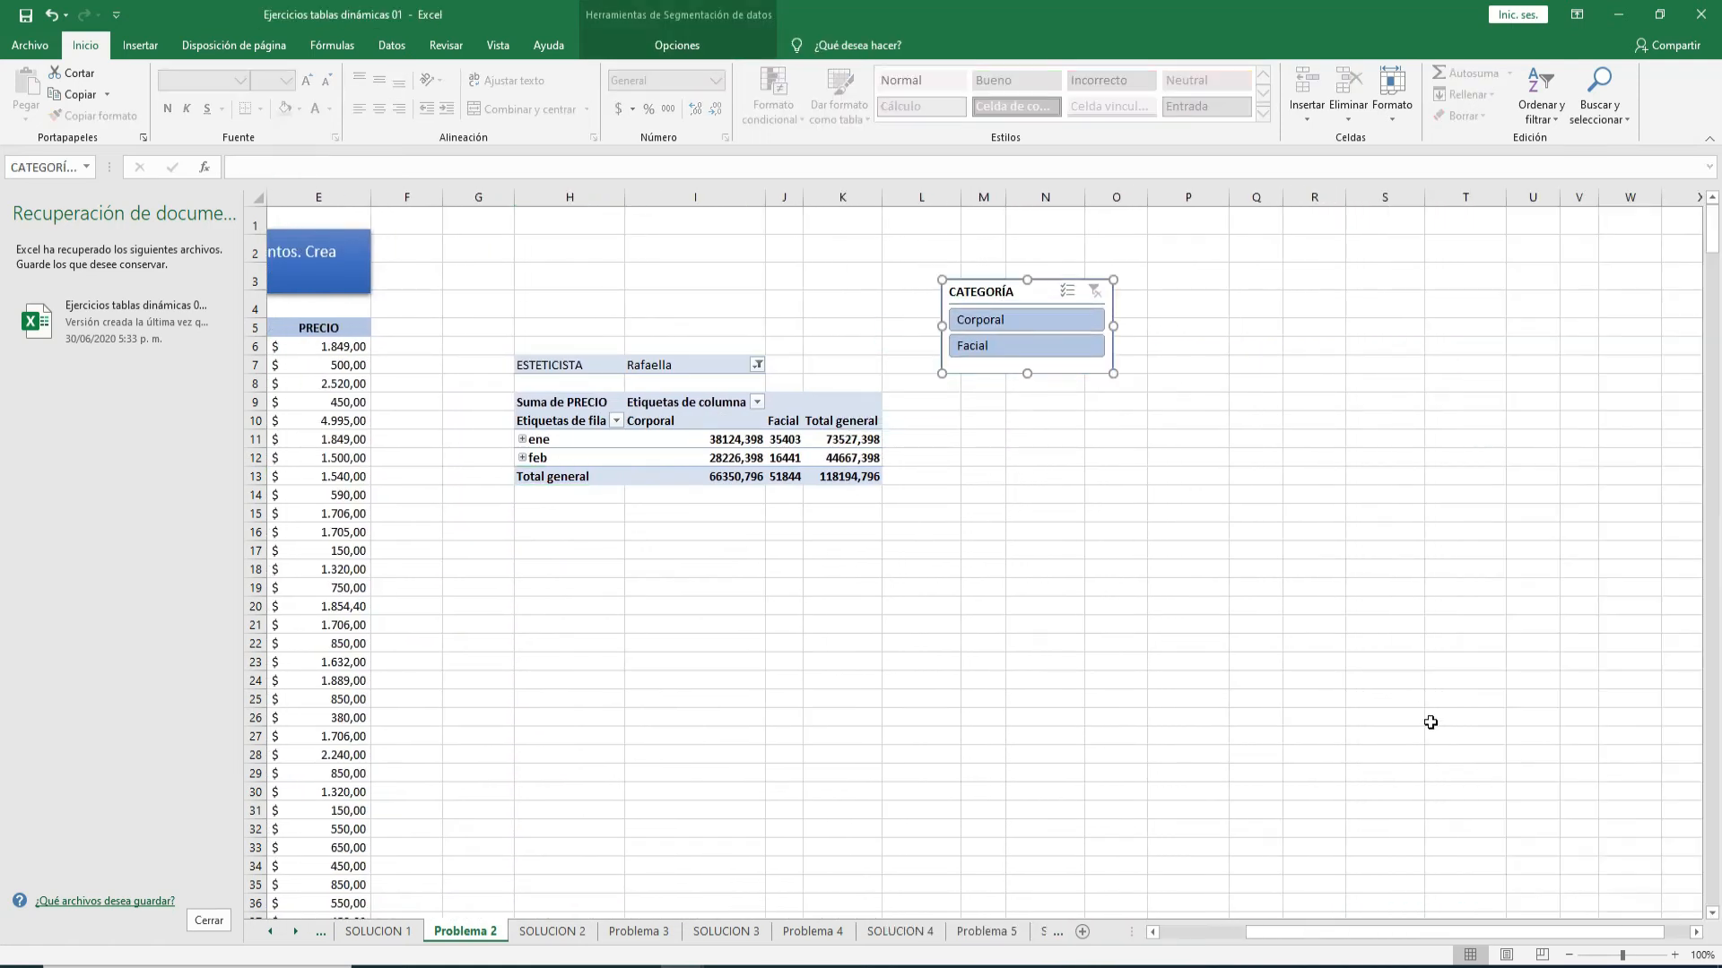
- Insert a Líneas pivot chart from the Problema 2 pivot table and place it below the table
left_click(636, 458)
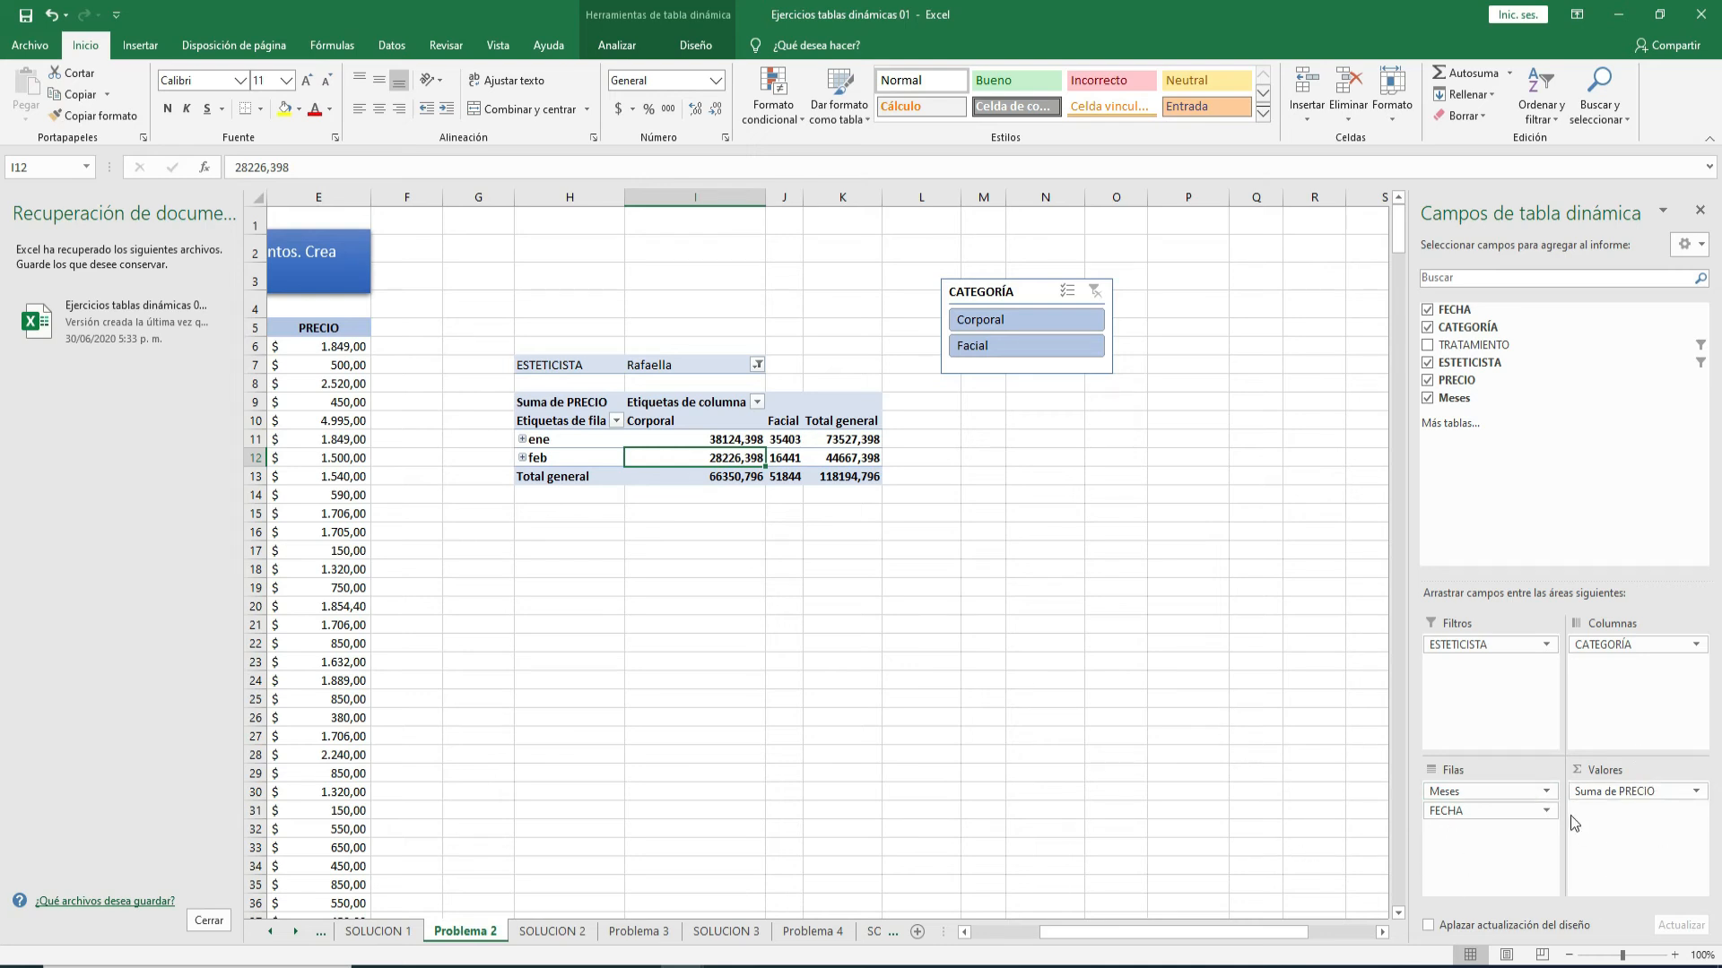
left_click(617, 45)
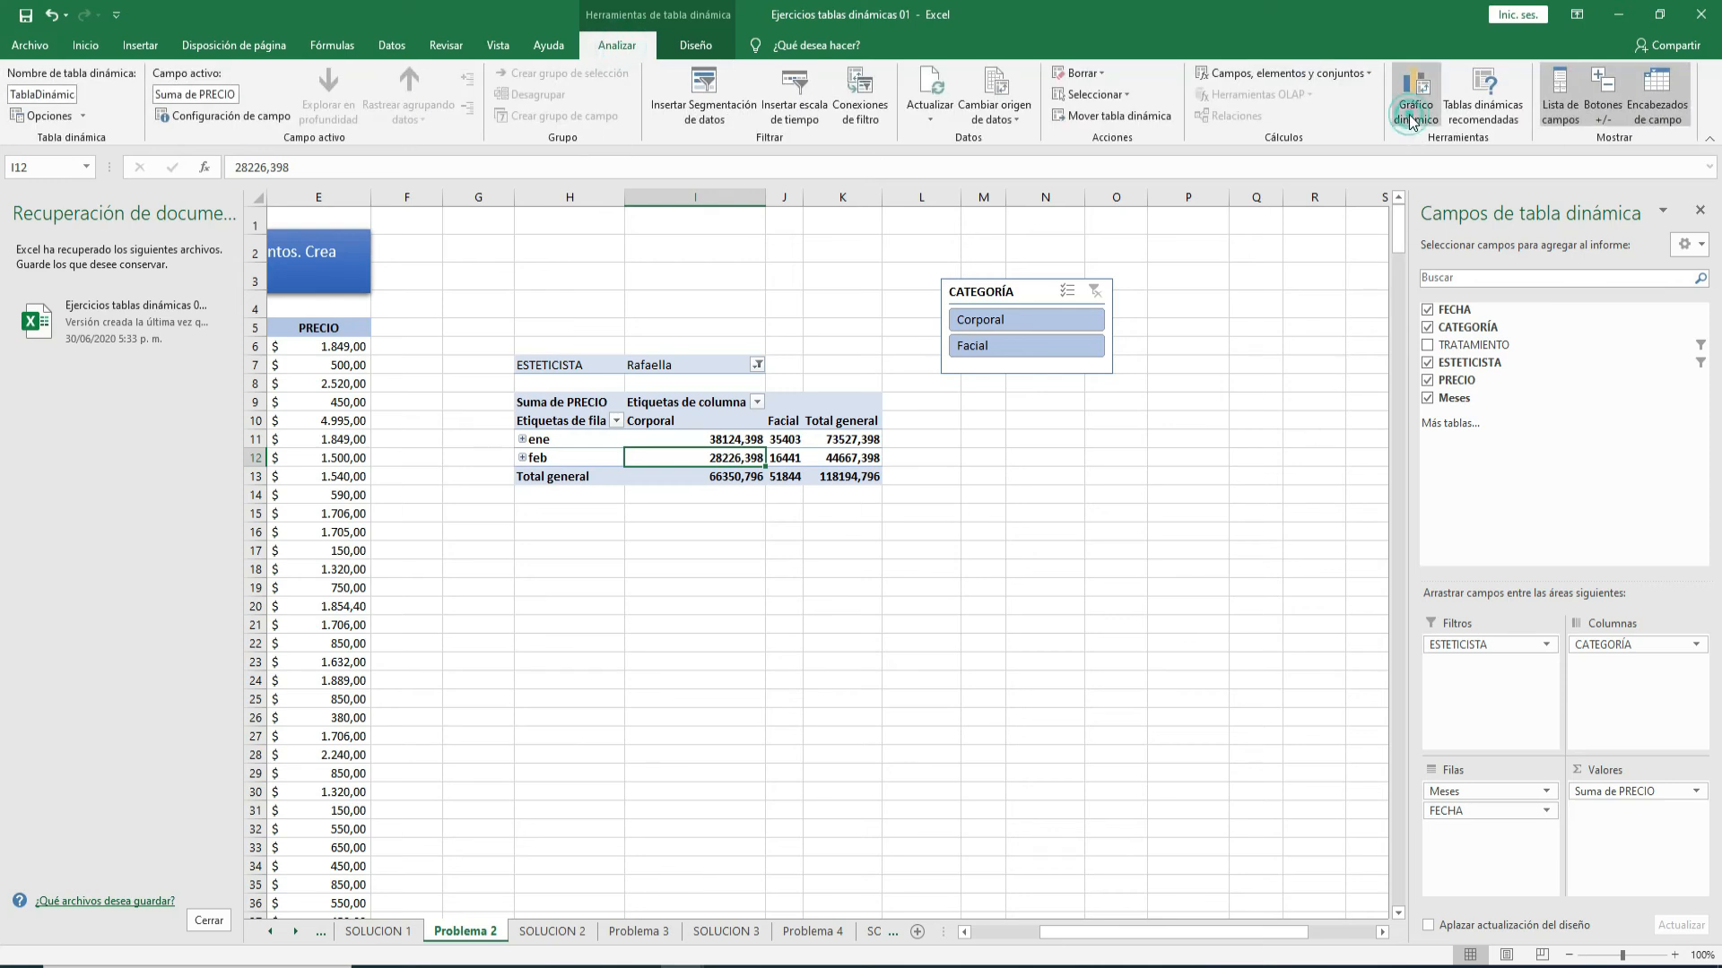
left_click(1413, 112)
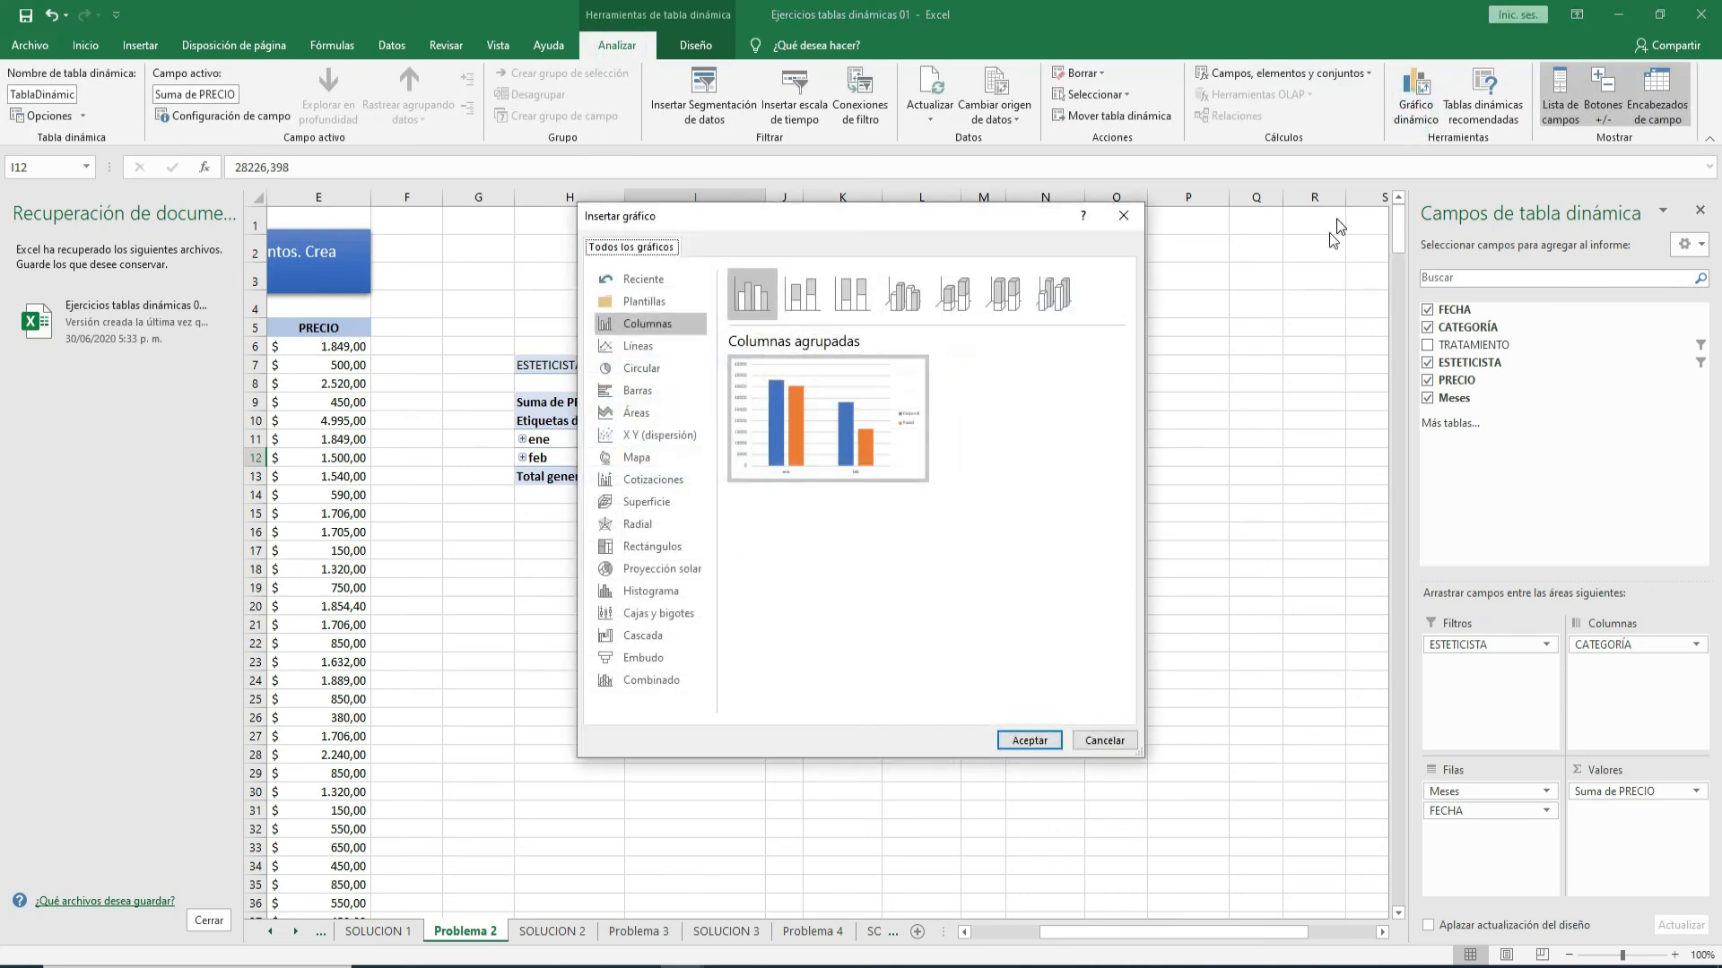
left_click(639, 347)
left_click(1029, 741)
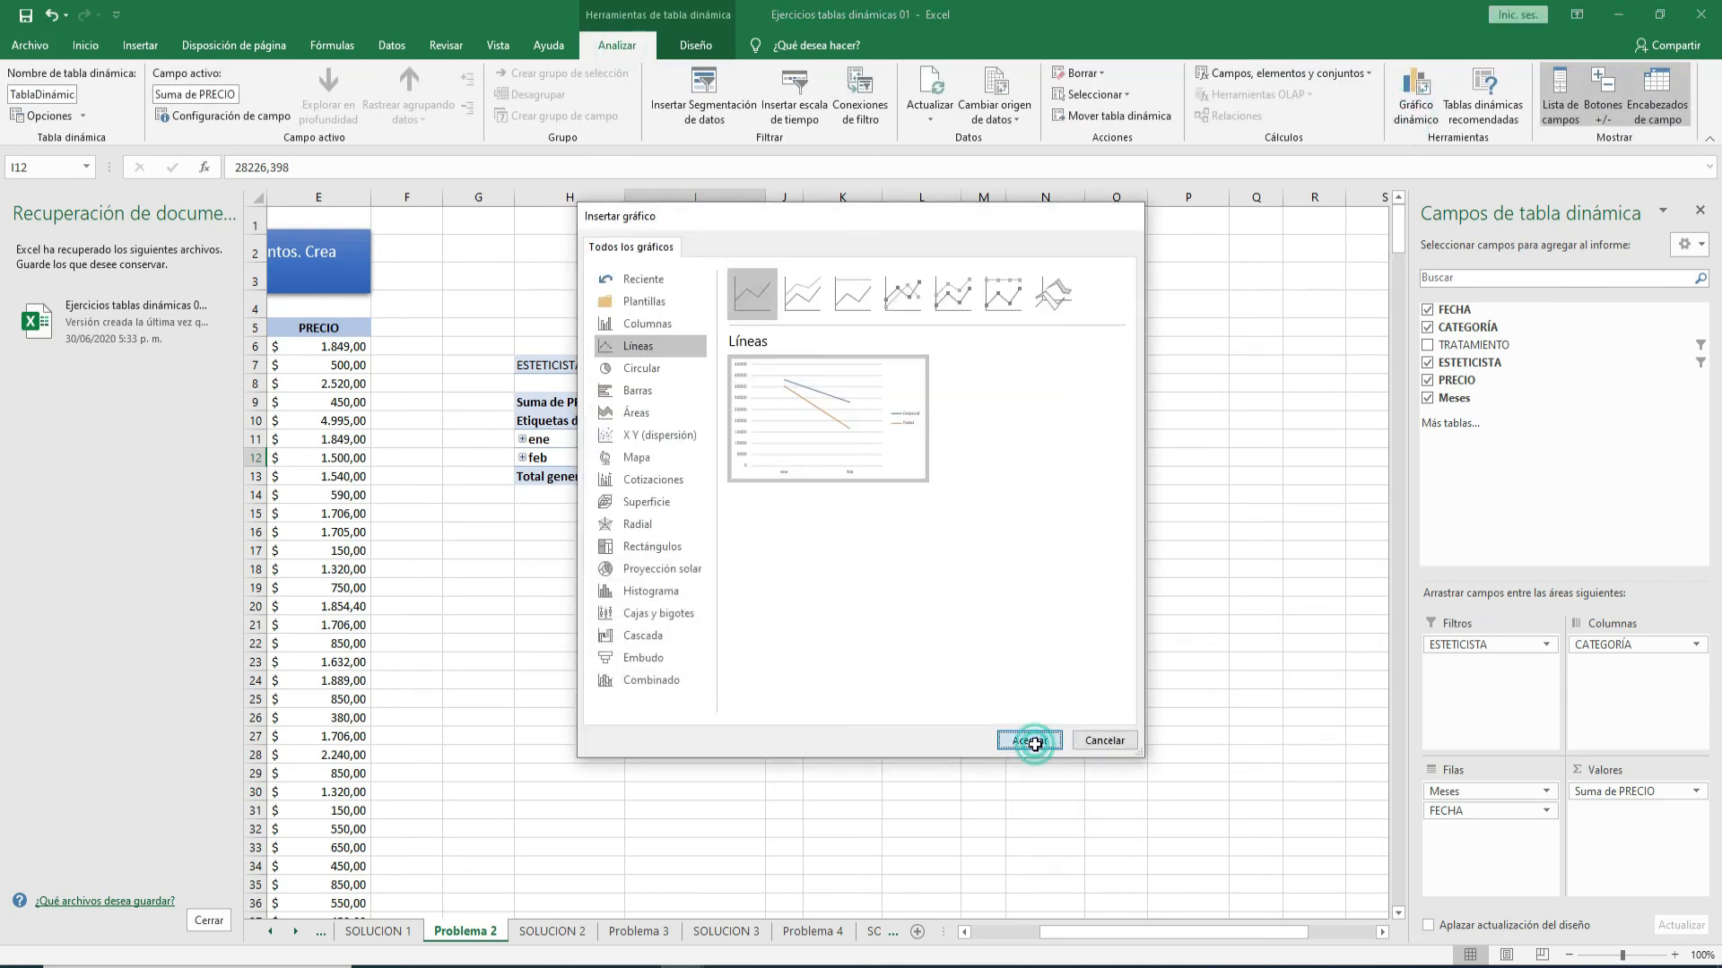
left_click_drag(888, 468, 985, 543)
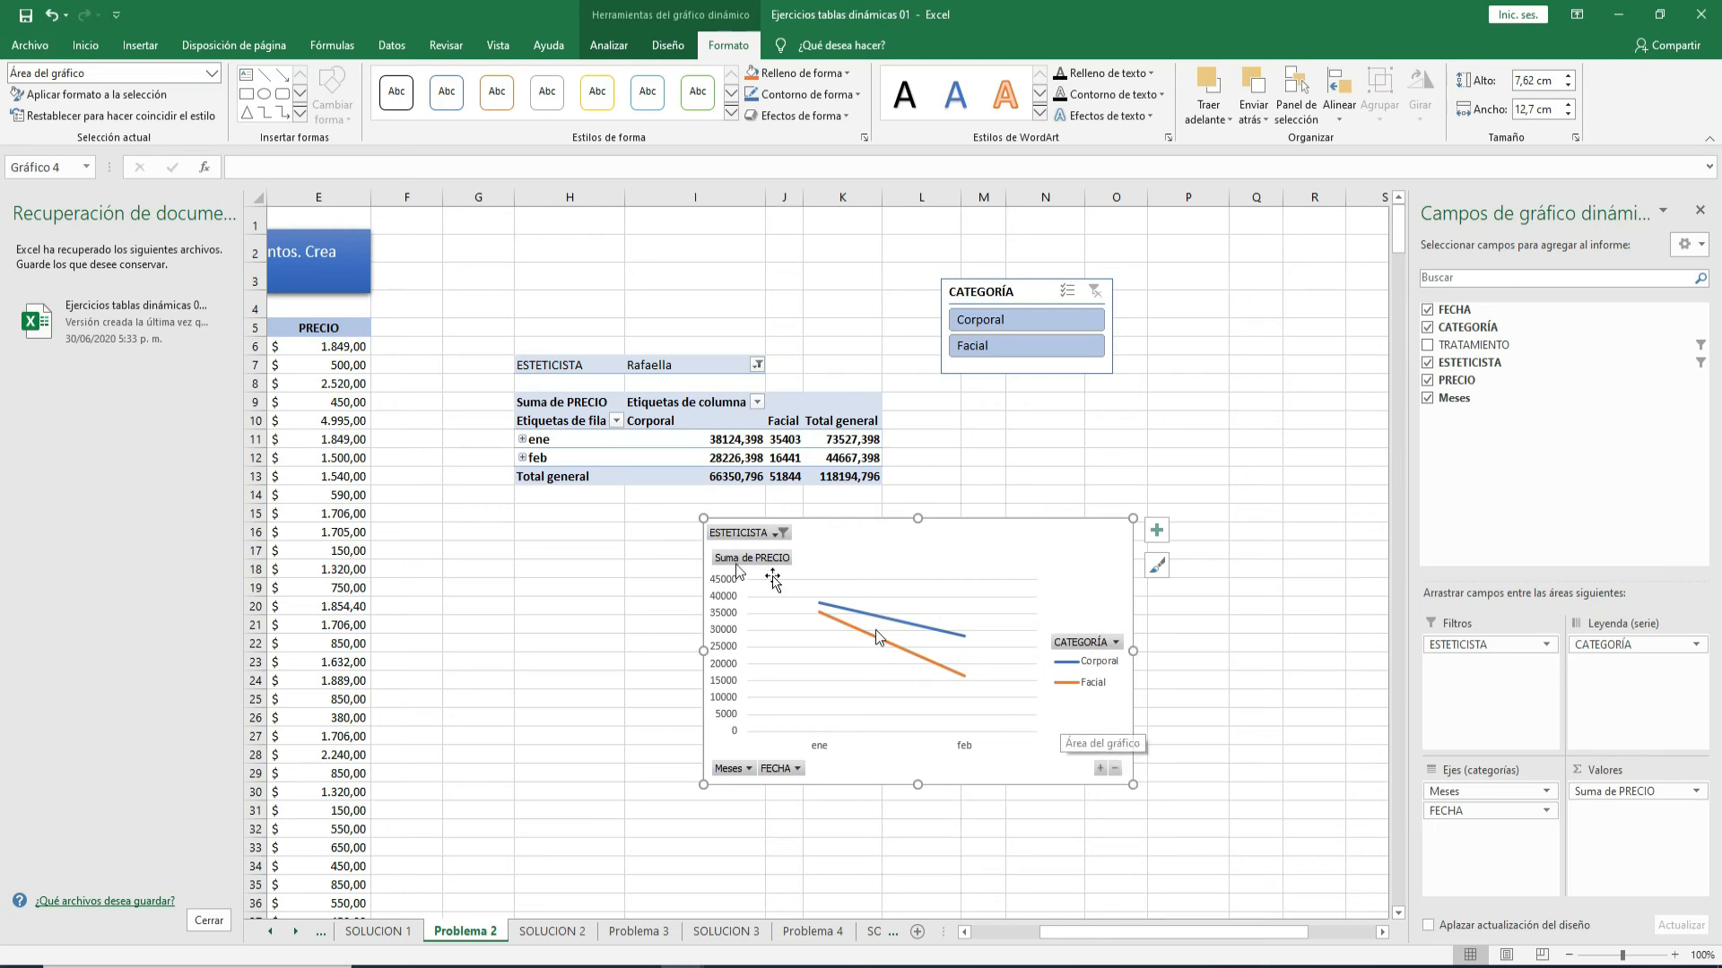
- Change the line chart's ESTETICISTA filter to show only the second beautician in the list
left_click(777, 534)
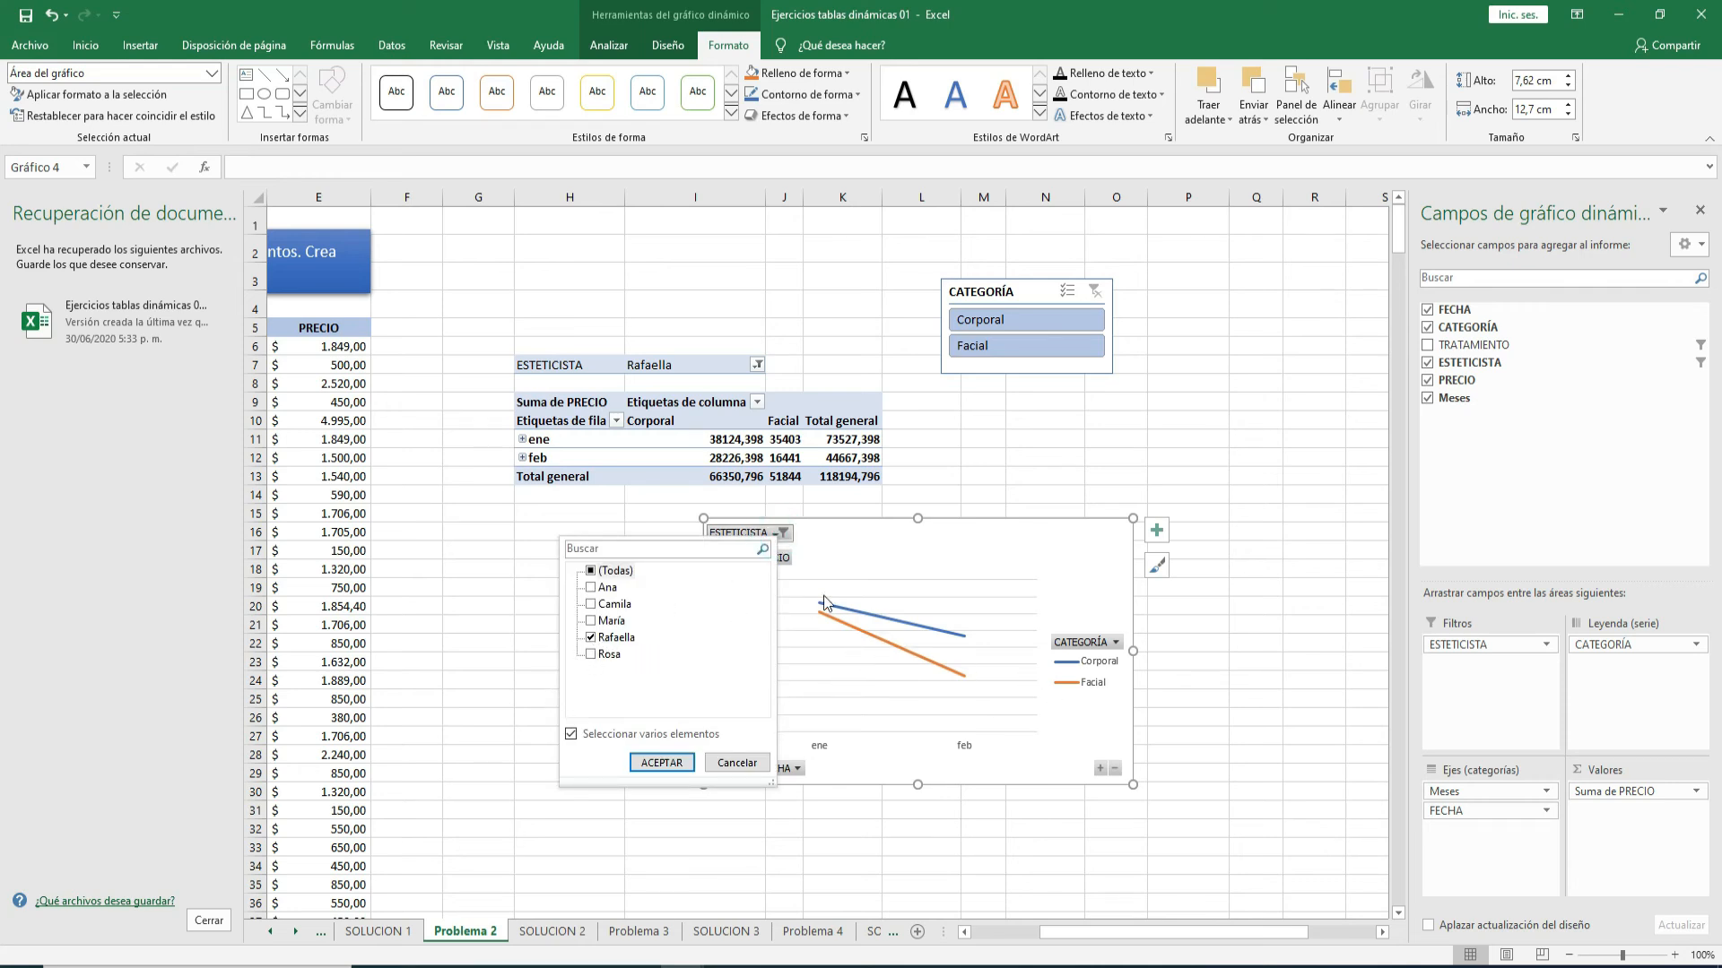
left_click(764, 535)
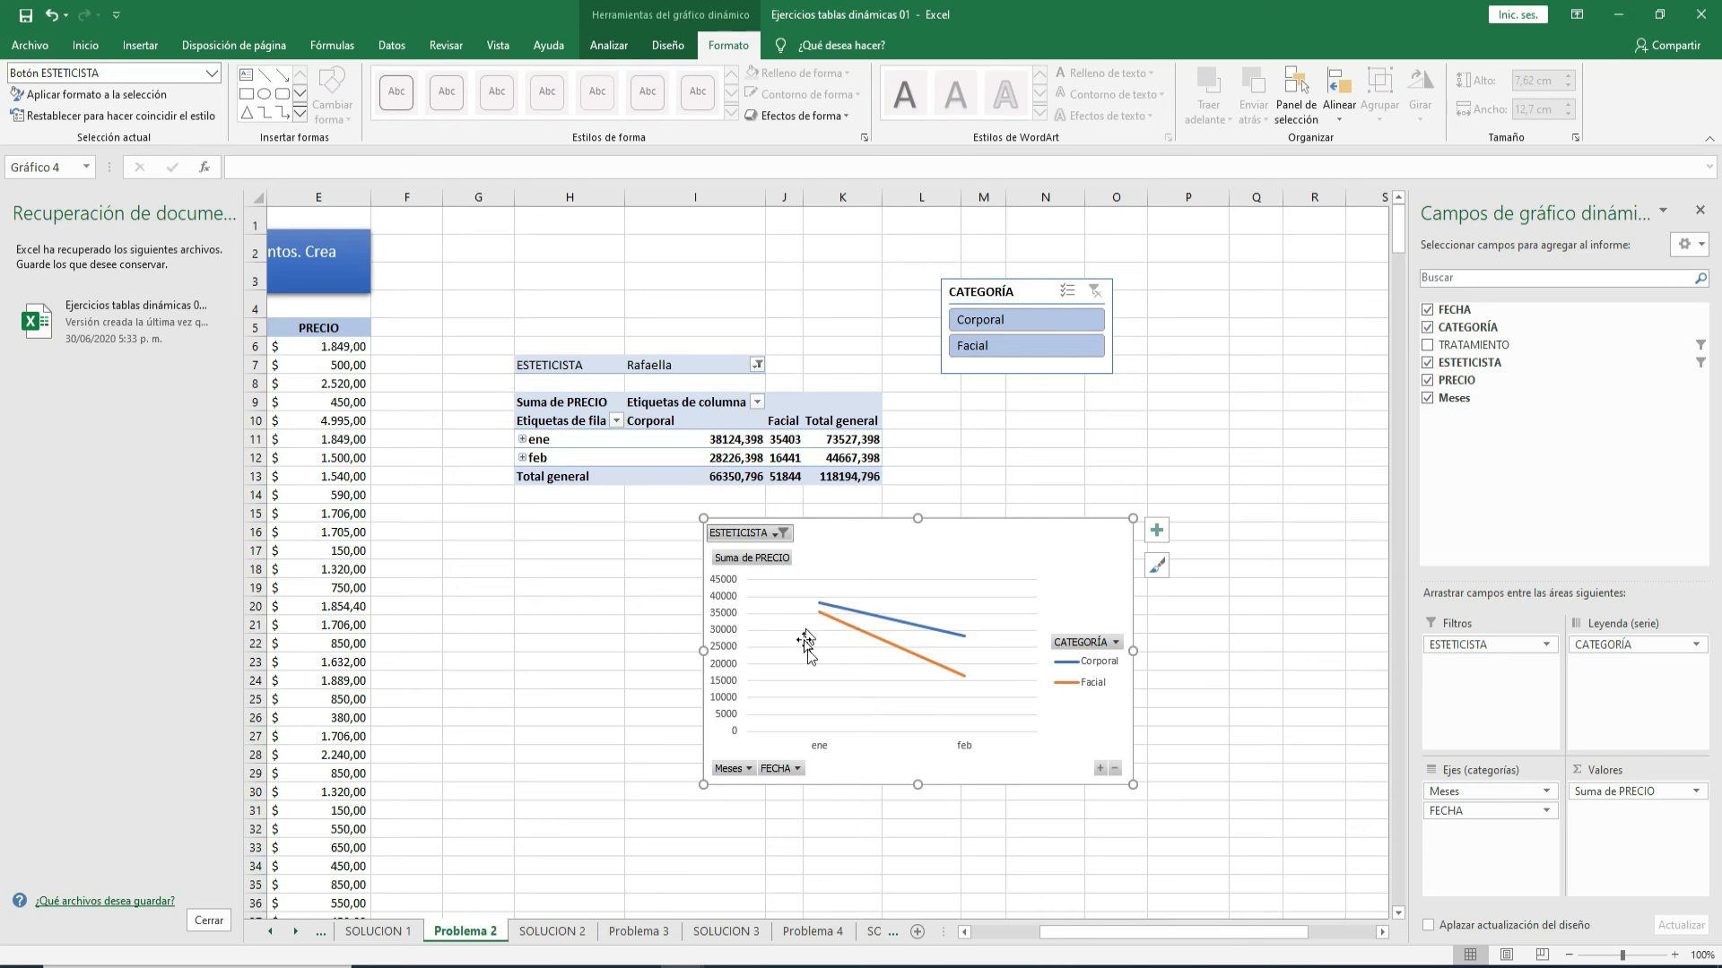
left_click(781, 535)
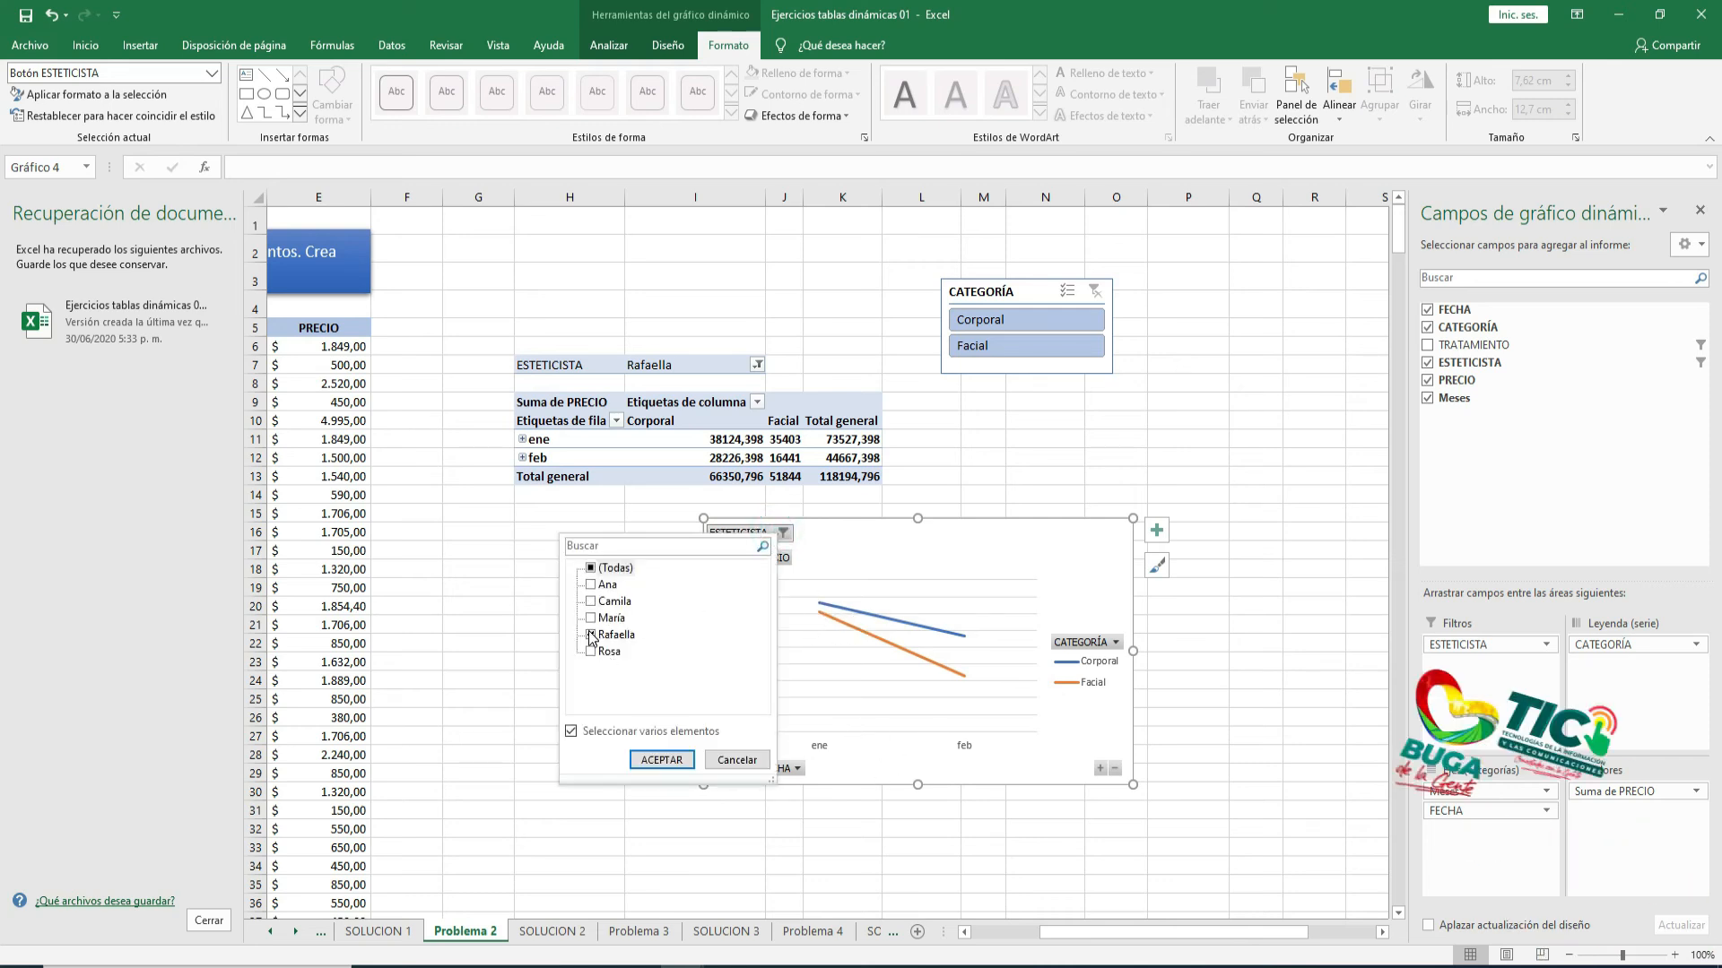
left_click(615, 634)
left_click(591, 601)
left_click(678, 761)
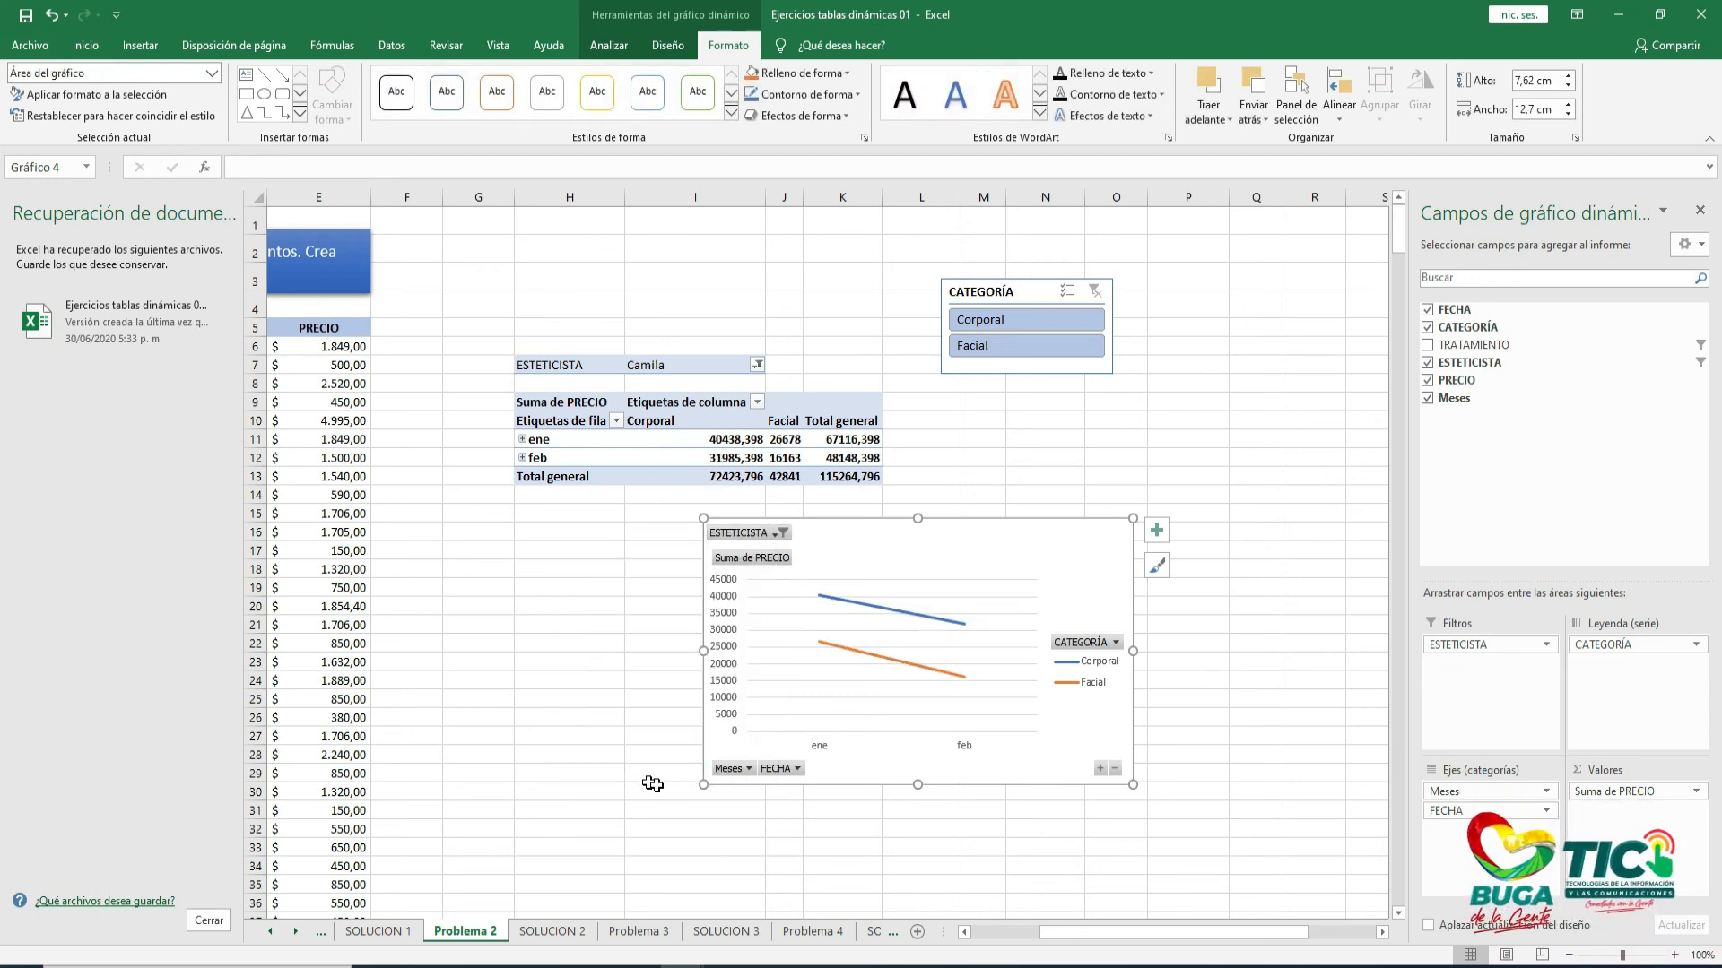
- Change the line chart's ESTETICISTA filter to show only the third beautician in the list
left_click(782, 533)
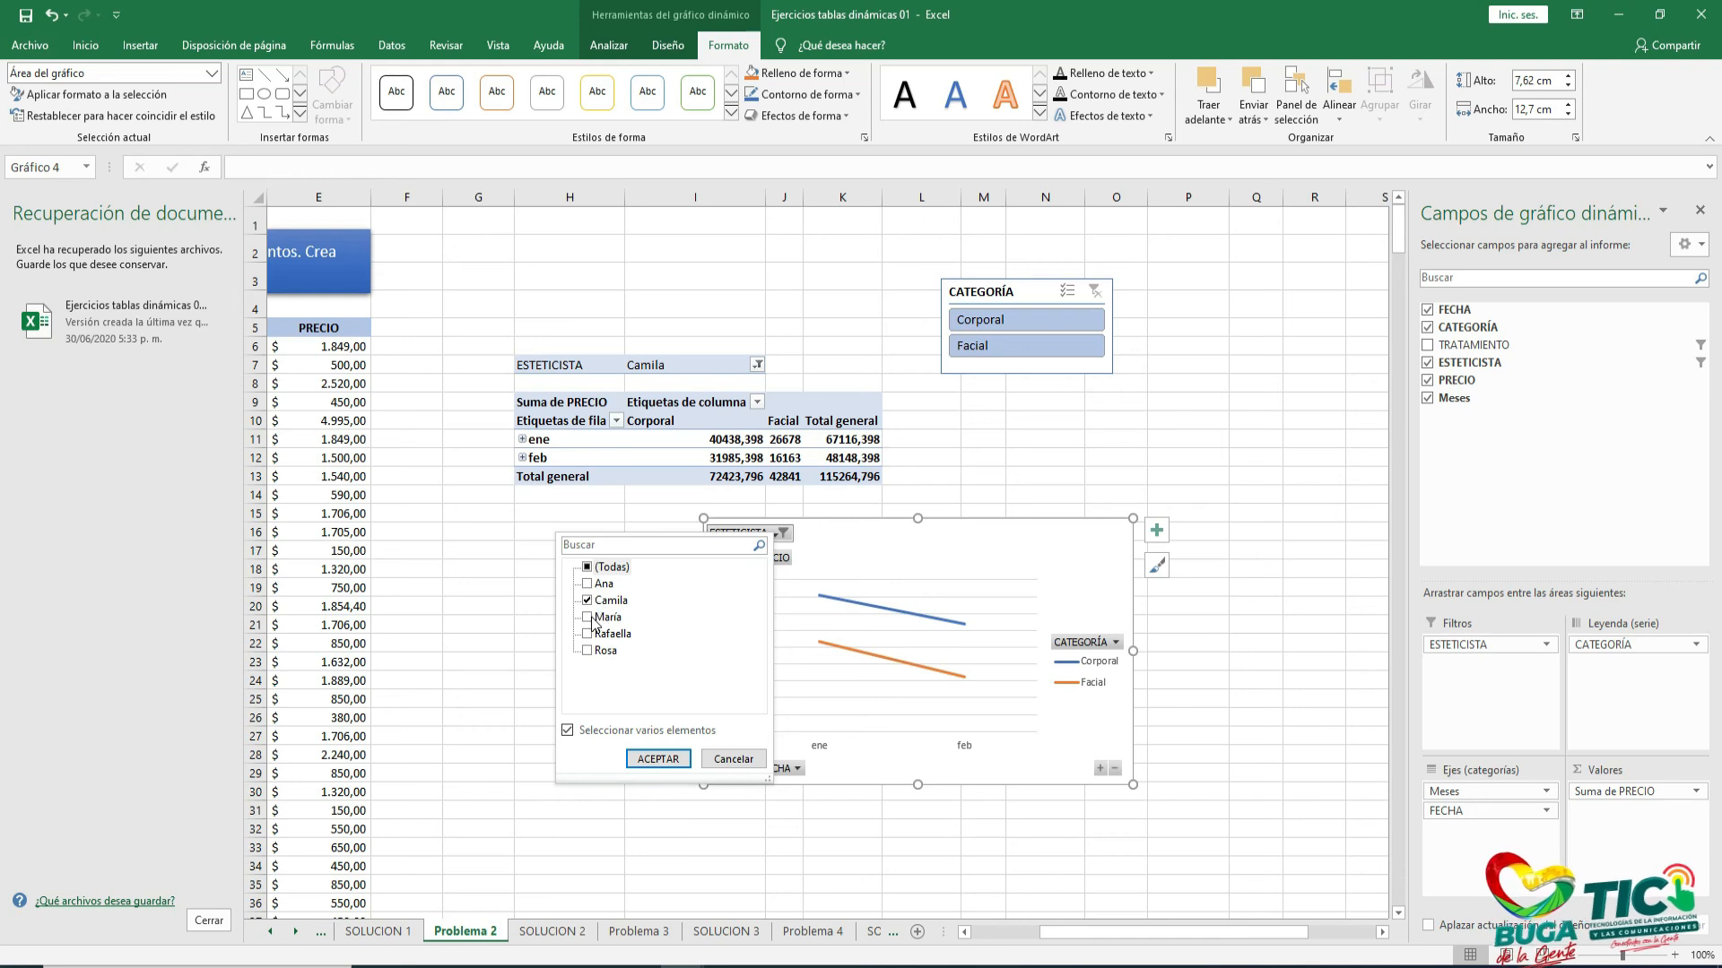
left_click(589, 600)
left_click(588, 617)
left_click(649, 759)
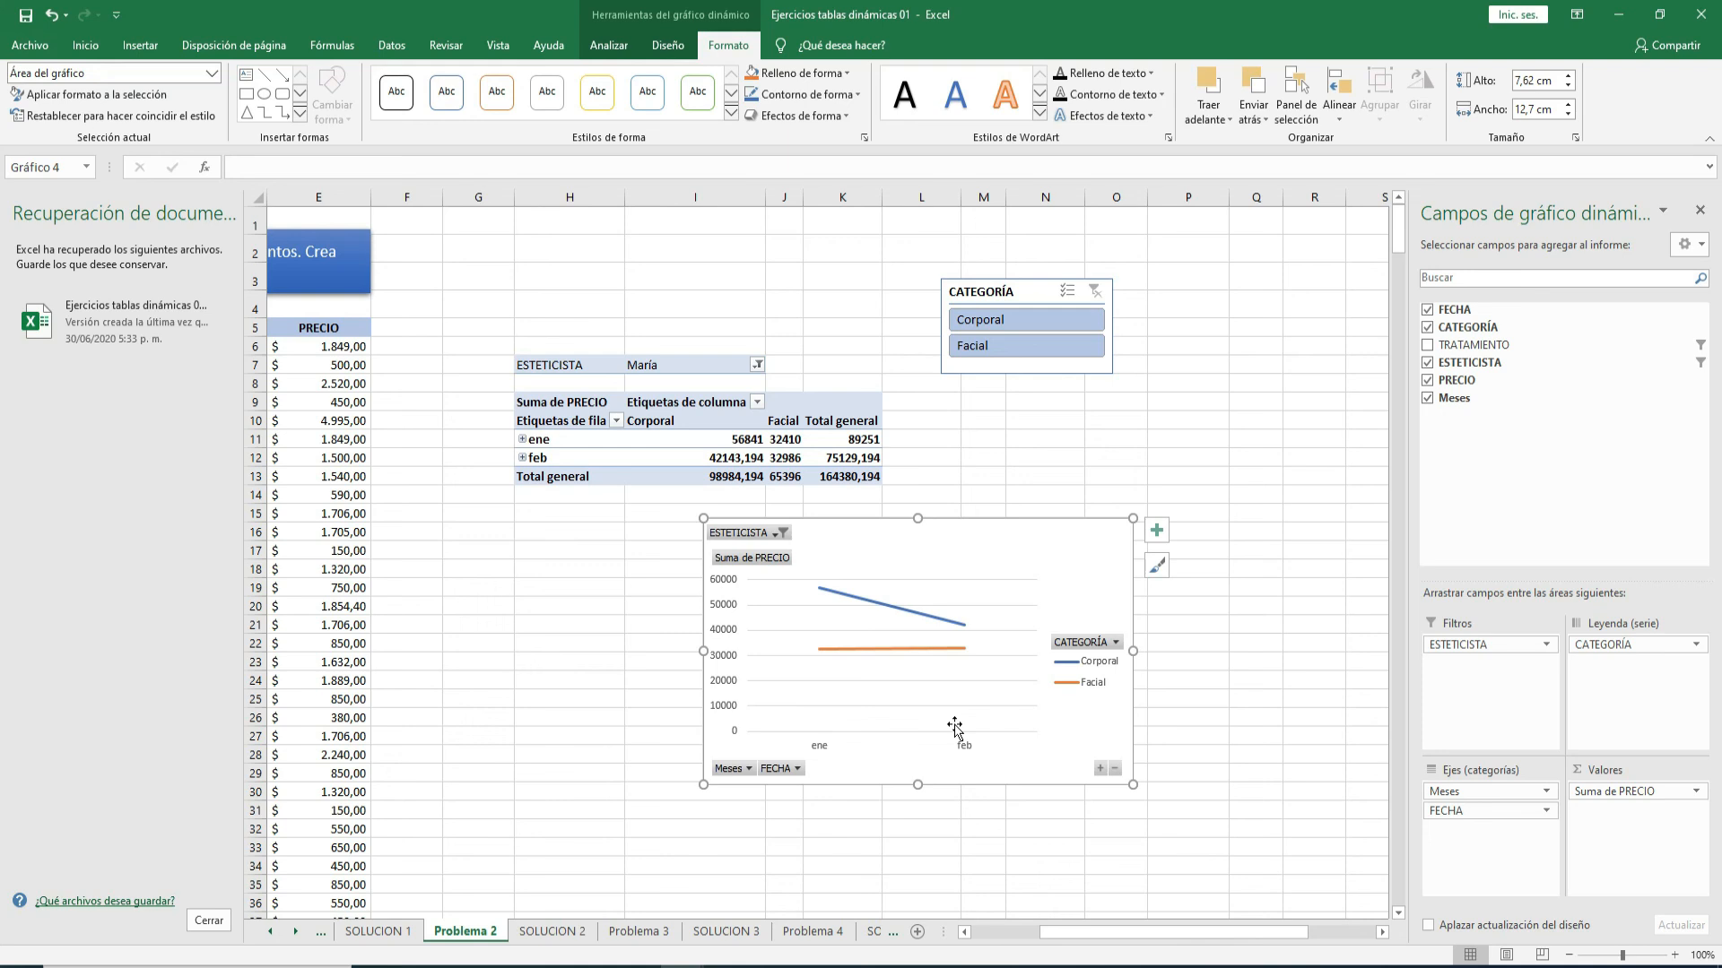
- Add data labels to both the Corporal and Facial lines of the chart
right_click(910, 617)
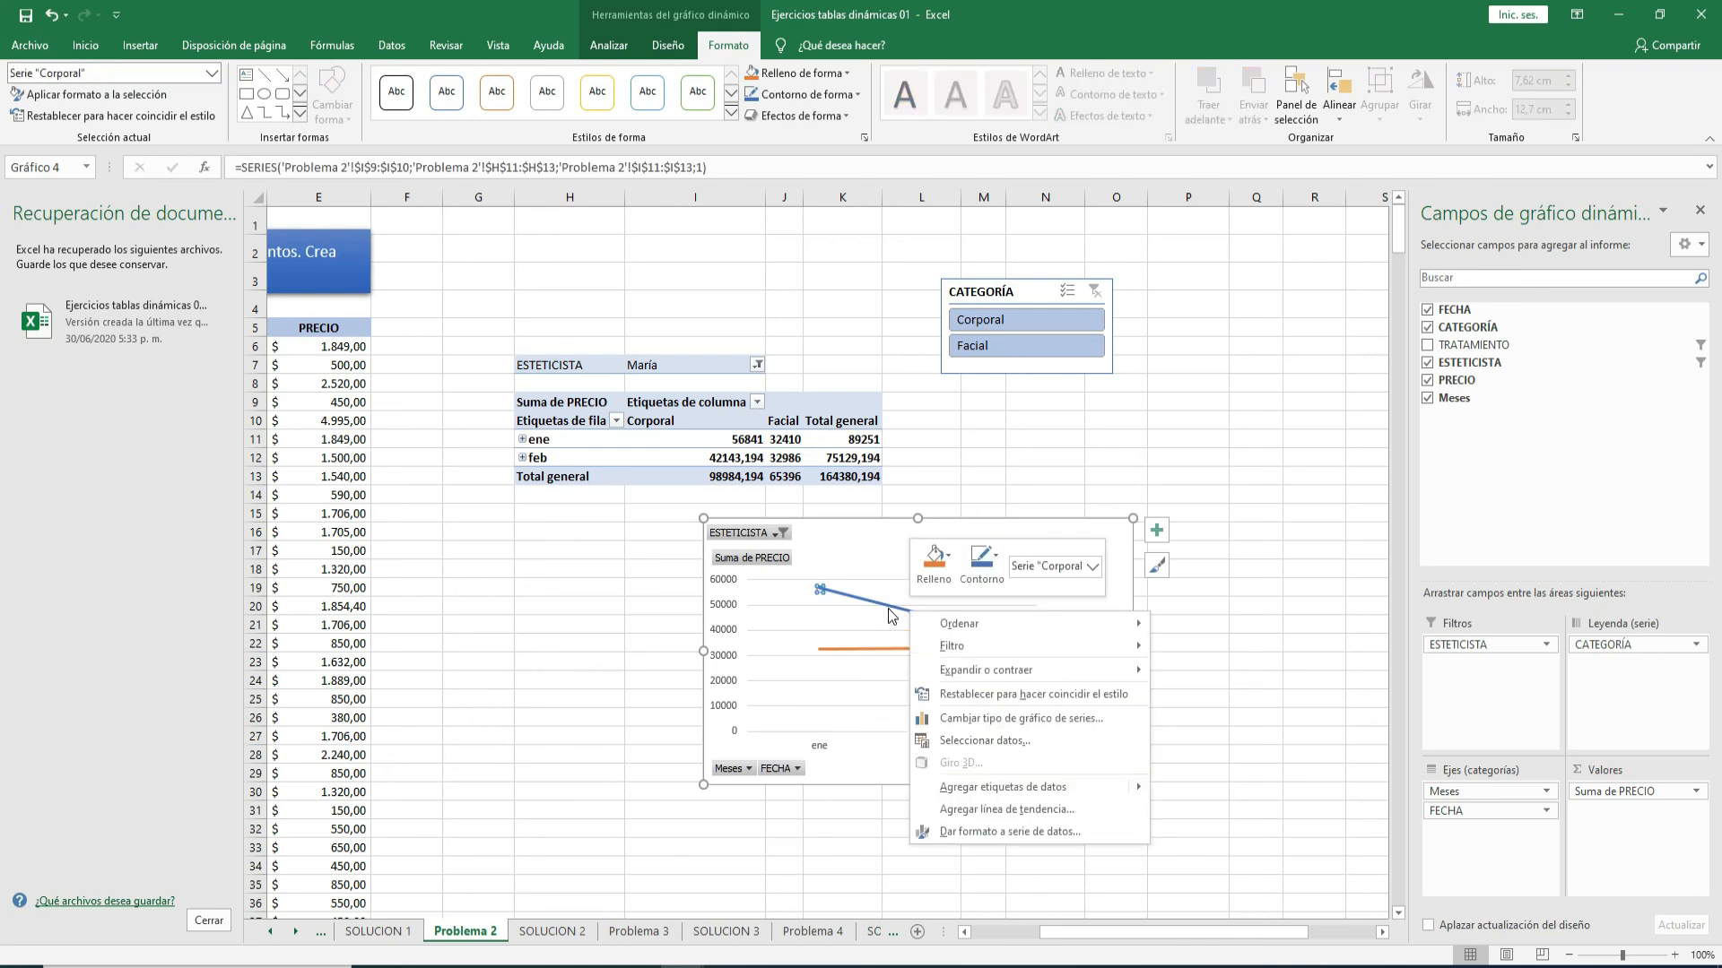
left_click(1031, 789)
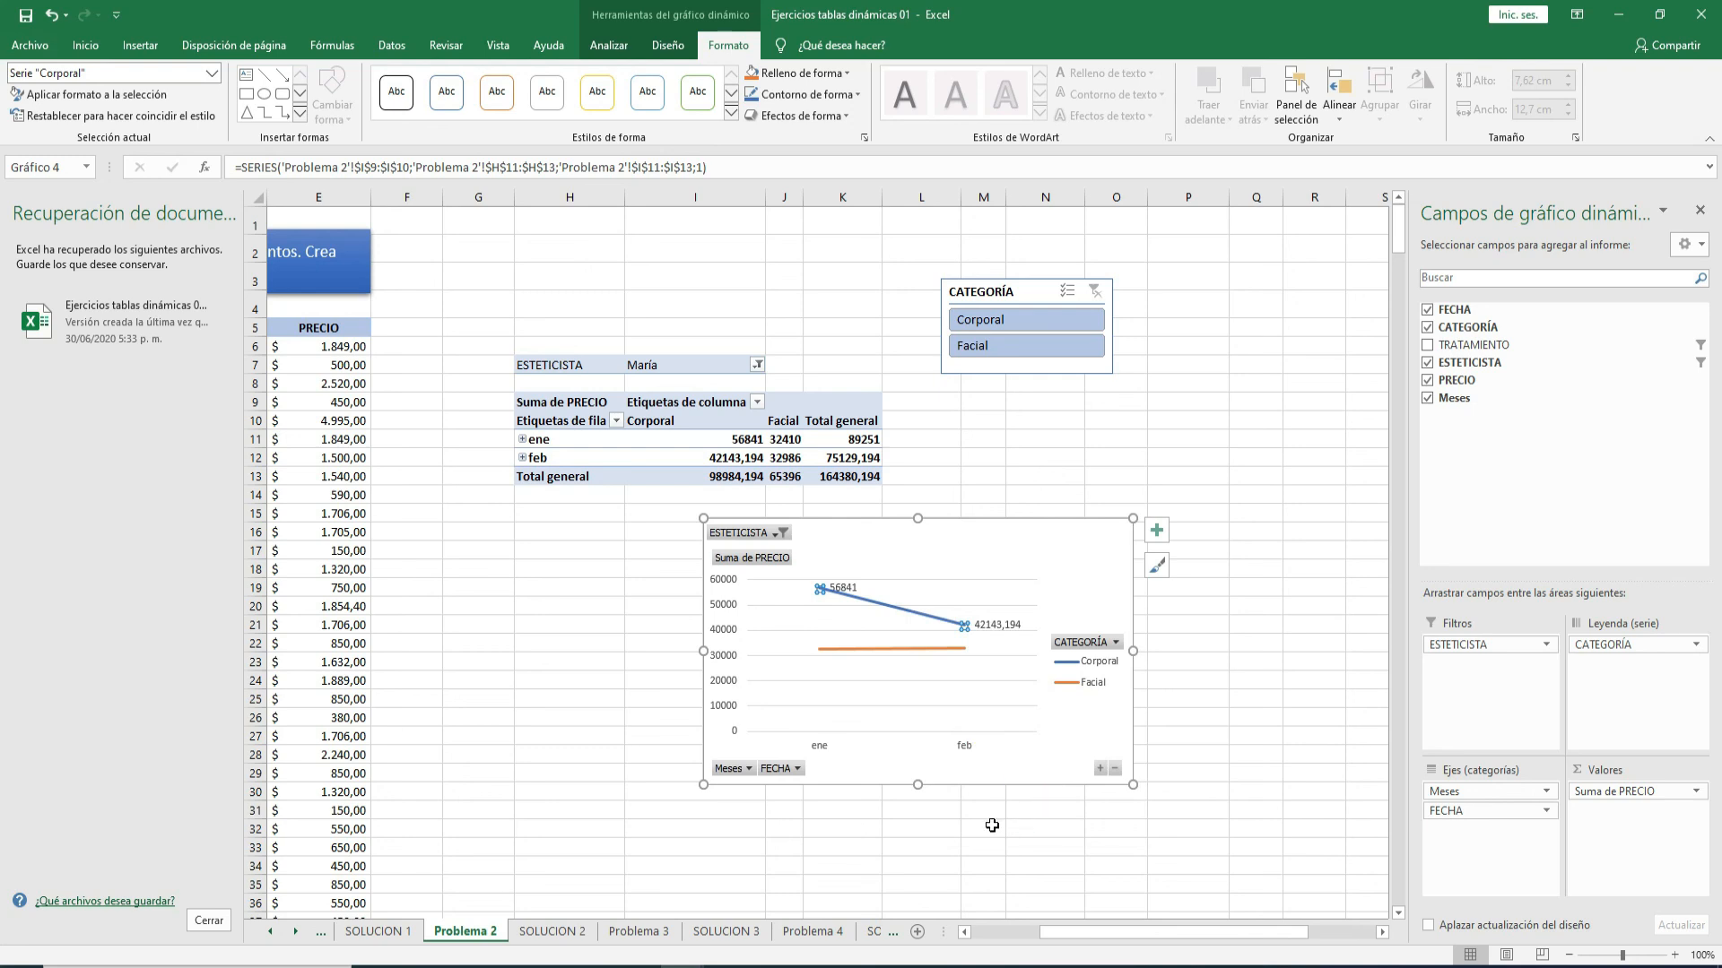
right_click(885, 649)
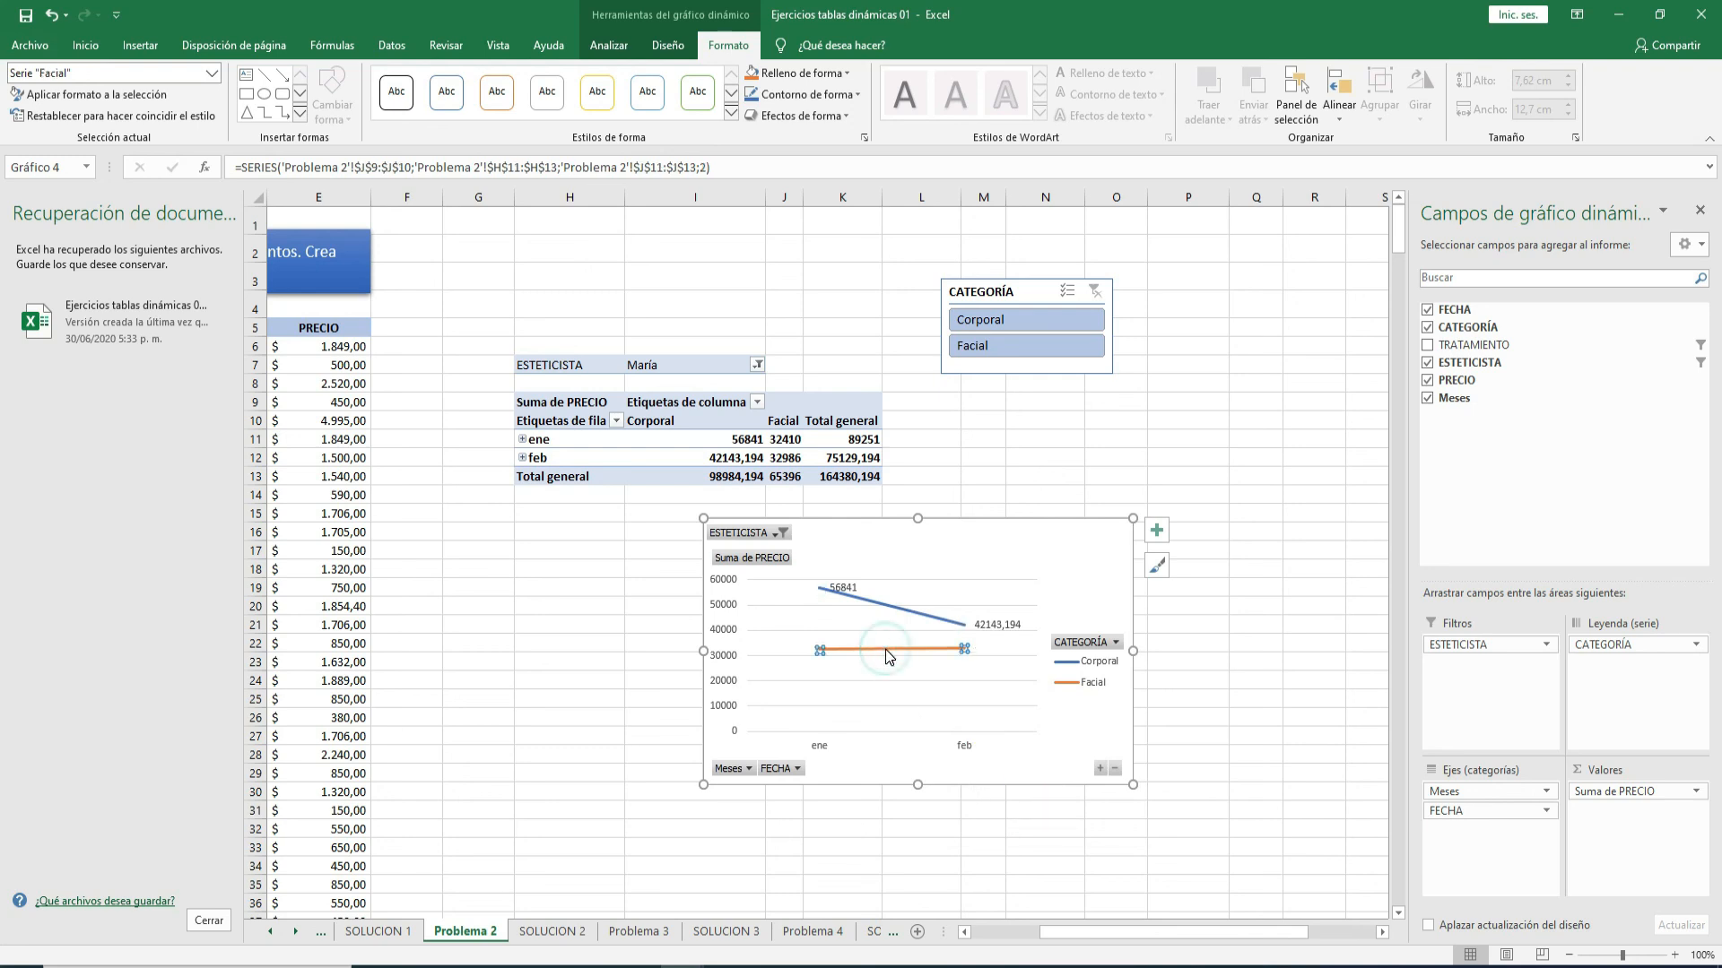
left_click(977, 825)
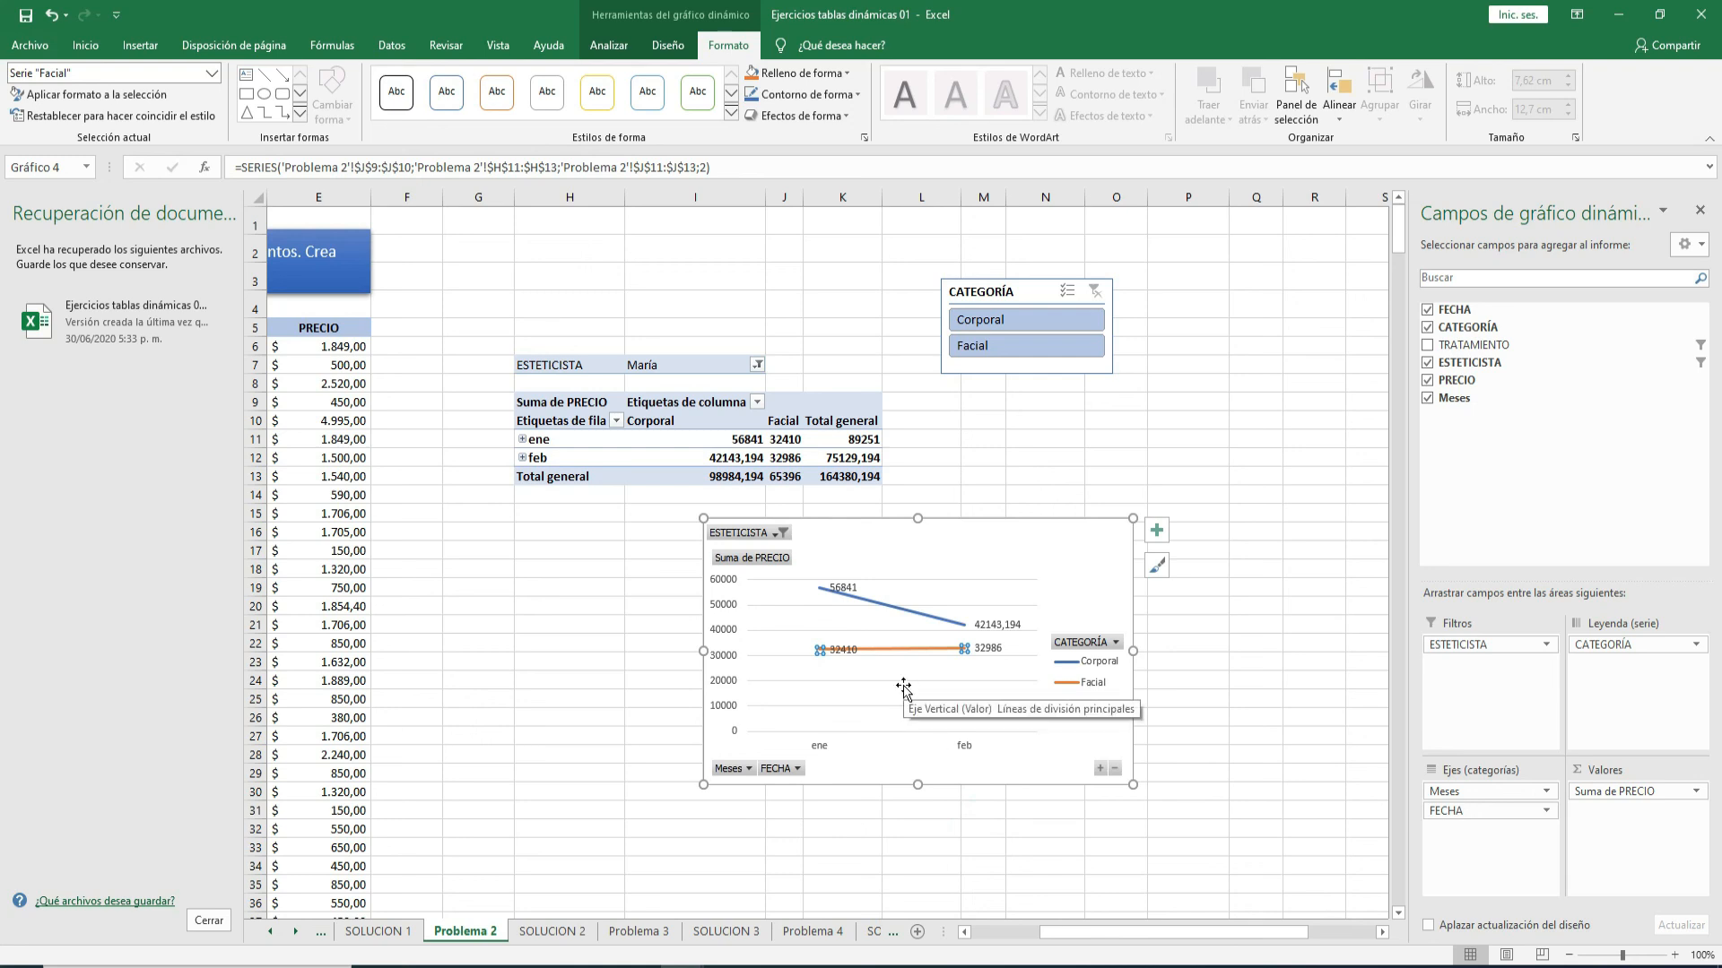
- Move the Facial series' ene and feb data labels below their line
left_click(844, 652)
left_click_drag(851, 657, 825, 667)
left_click(986, 643)
left_click_drag(996, 660, 971, 674)
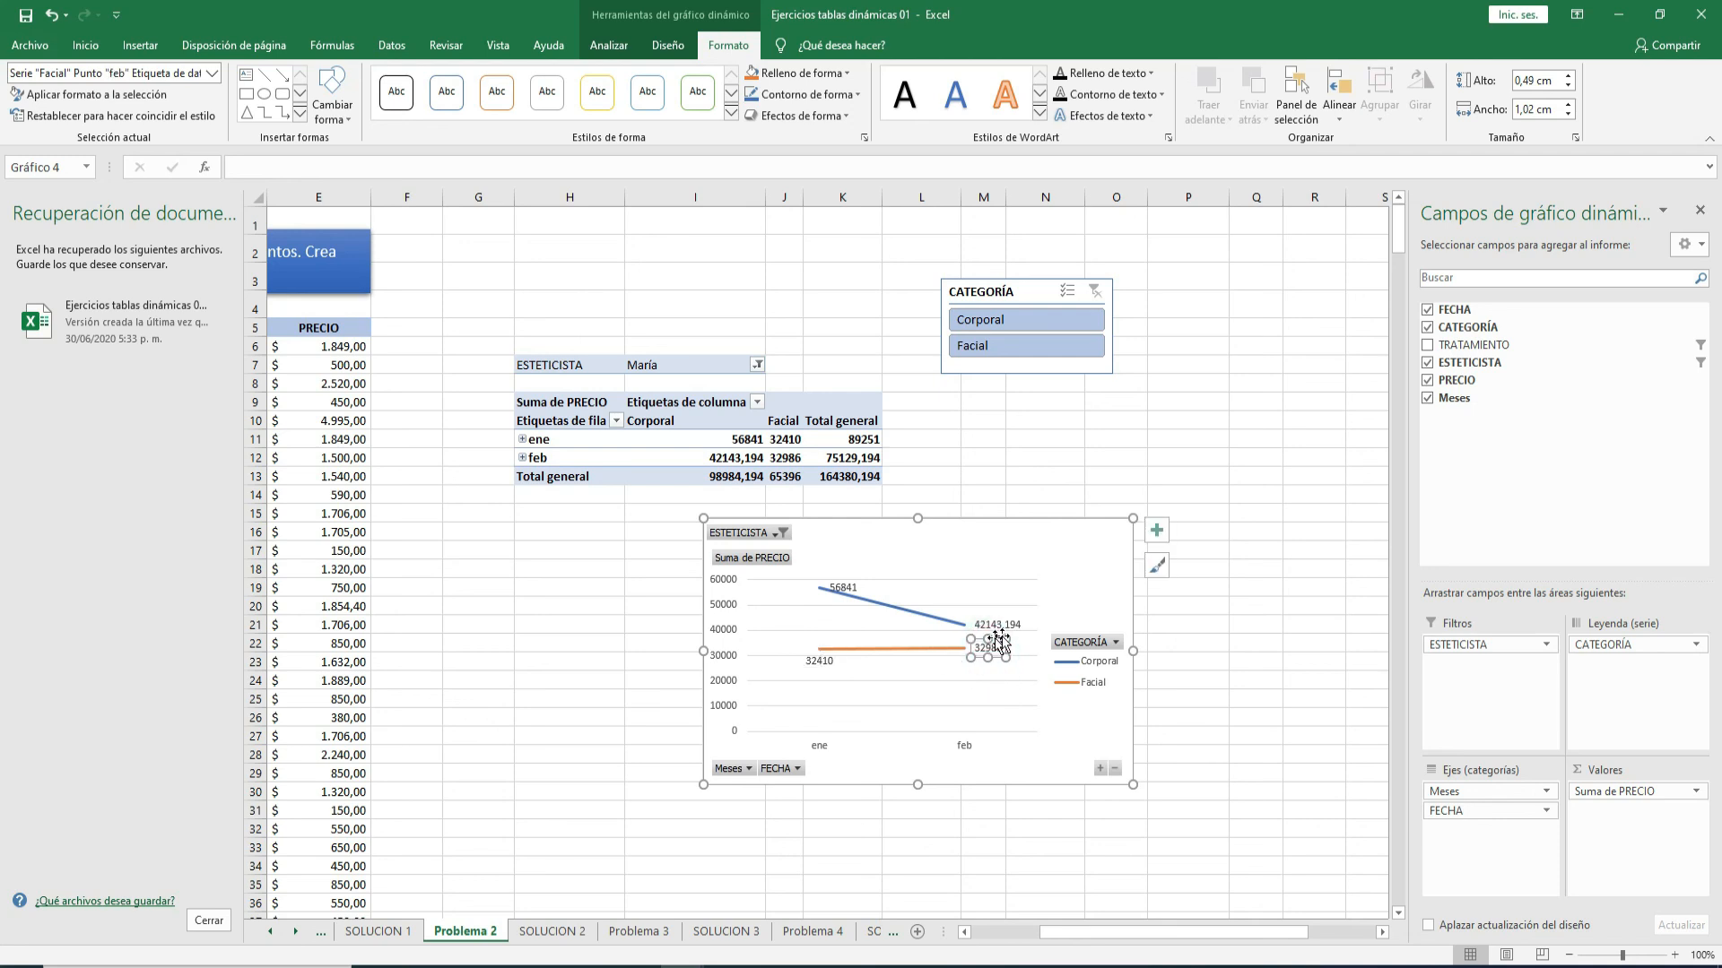
- Move the Corporal series' feb label above its line and its ene label to the left of the starting point
left_click(1008, 628)
left_click(1010, 619)
left_click_drag(1010, 619, 995, 606)
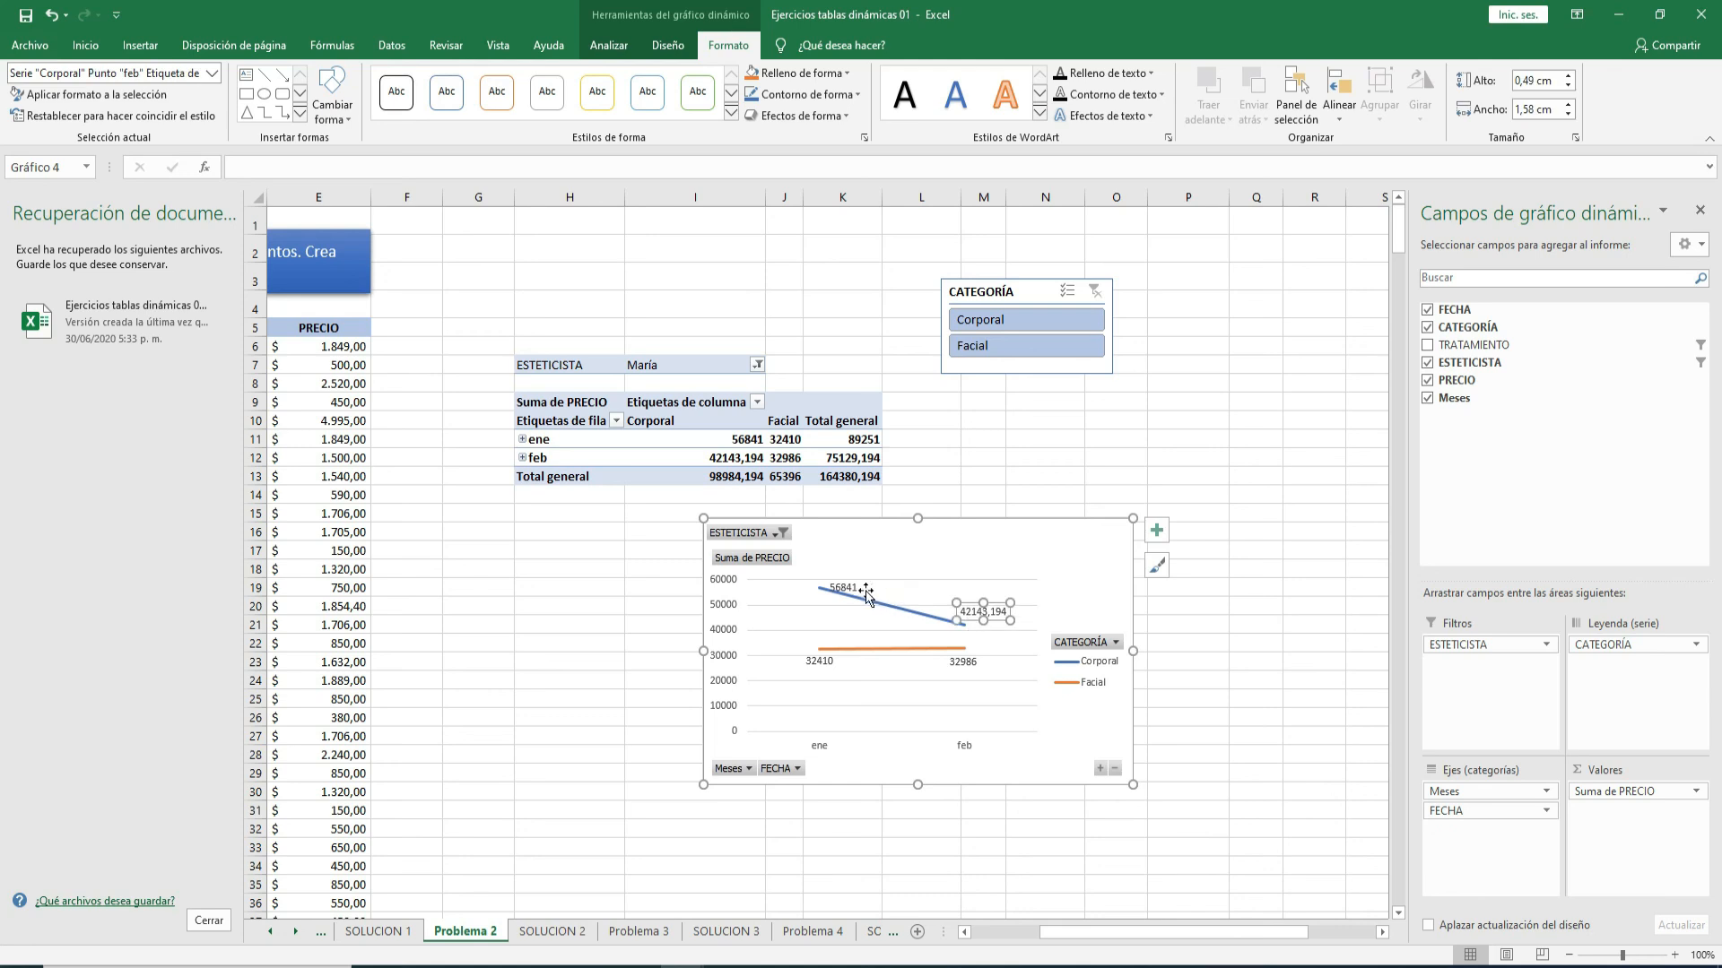
left_click(841, 581)
mouse_move(847, 584)
left_mouse_down()
mouse_move(807, 581)
mouse_move(848, 585)
left_mouse_up()
left_click(906, 564)
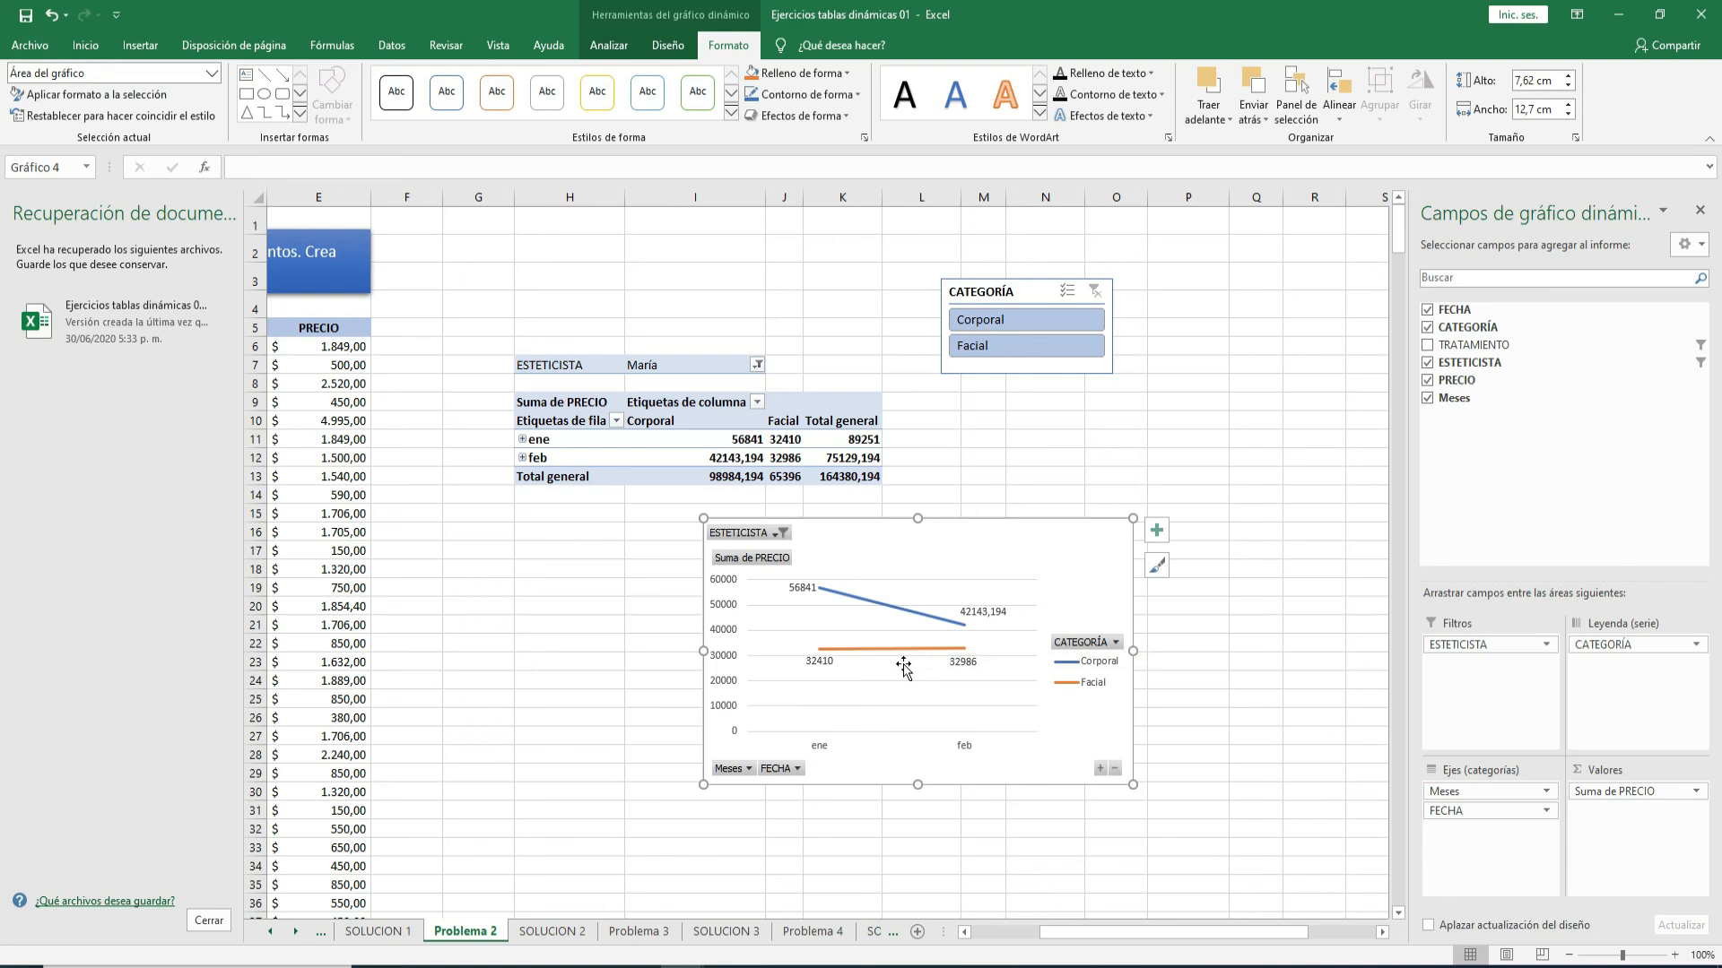